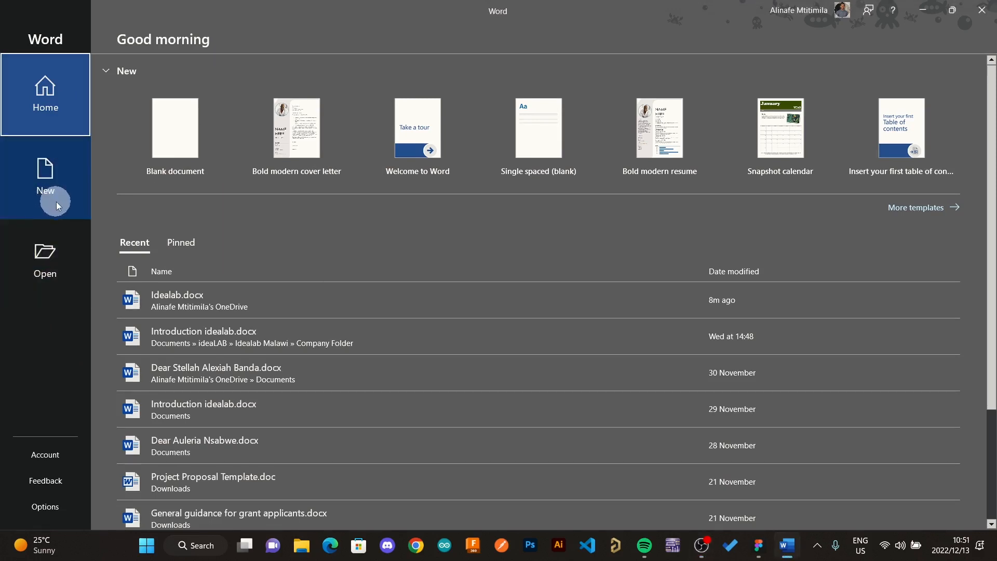
- Review the recent documents for opening, the Office account information and the feedback choices
{"action": "left_click", "coordinate": [43, 279]}
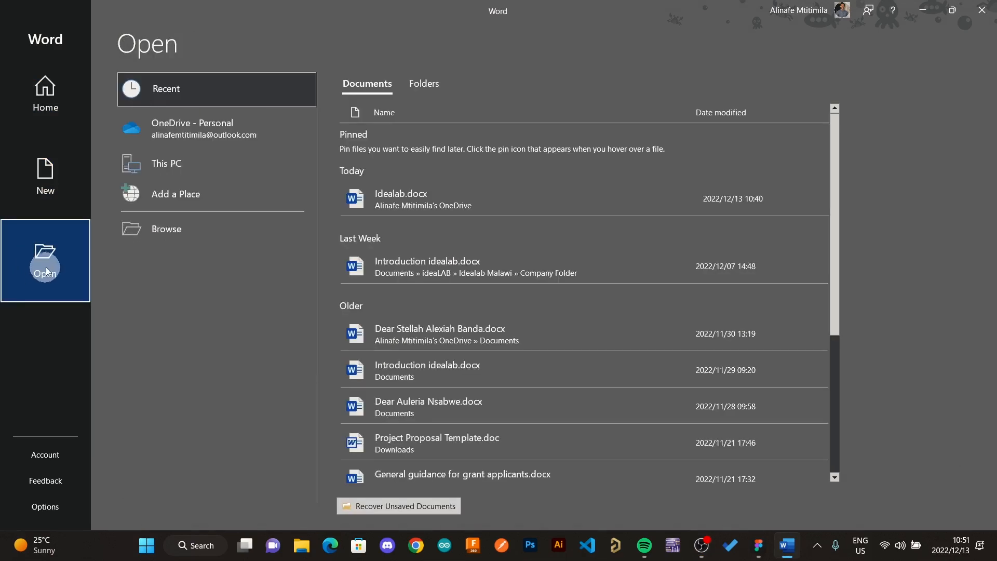
{"action": "left_click", "coordinate": [65, 456]}
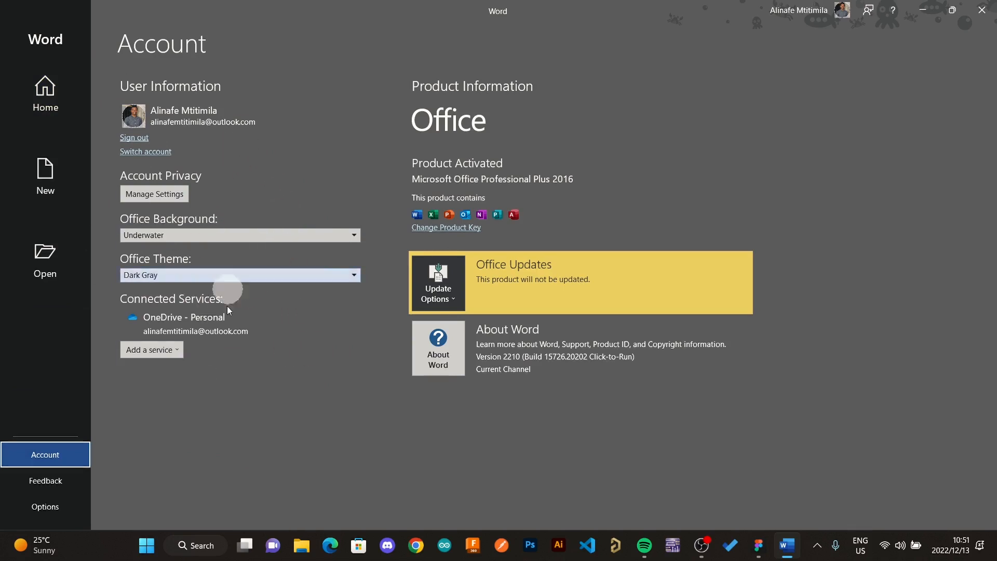
{"action": "left_click", "coordinate": [75, 480]}
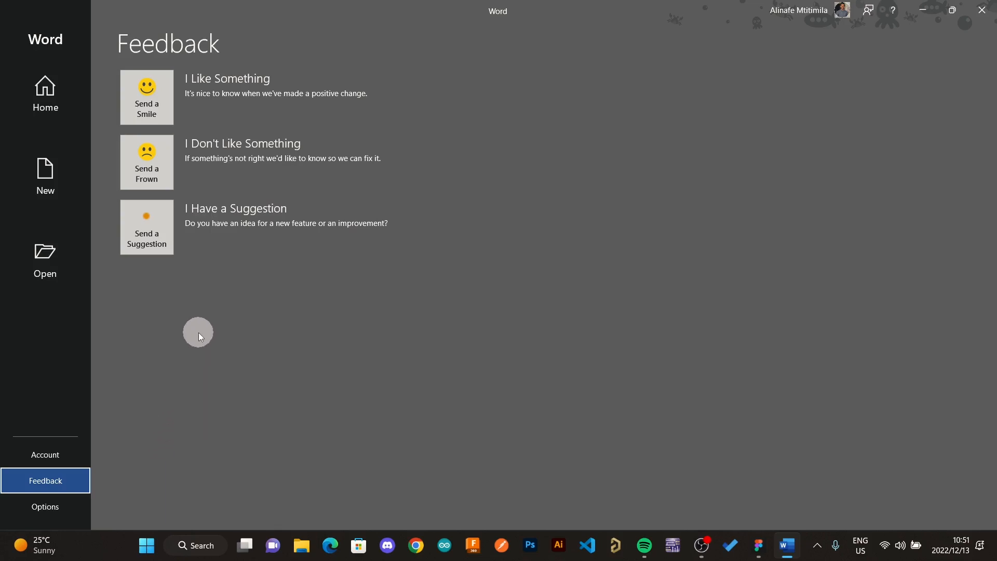
- View the general Word options, accept them as they are, and close the Navigation pane
{"action": "left_click", "coordinate": [67, 512]}
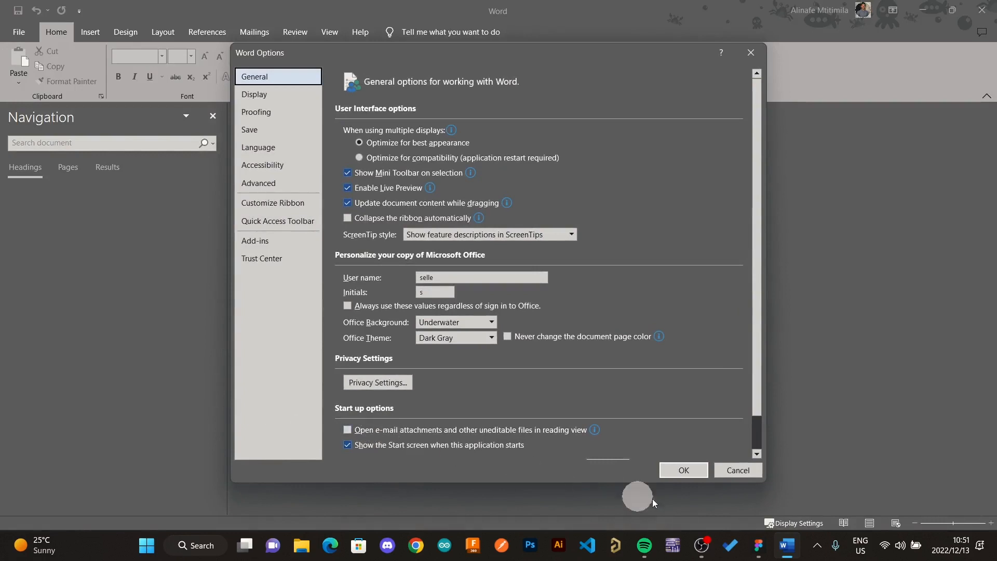
{"action": "left_click", "coordinate": [691, 475]}
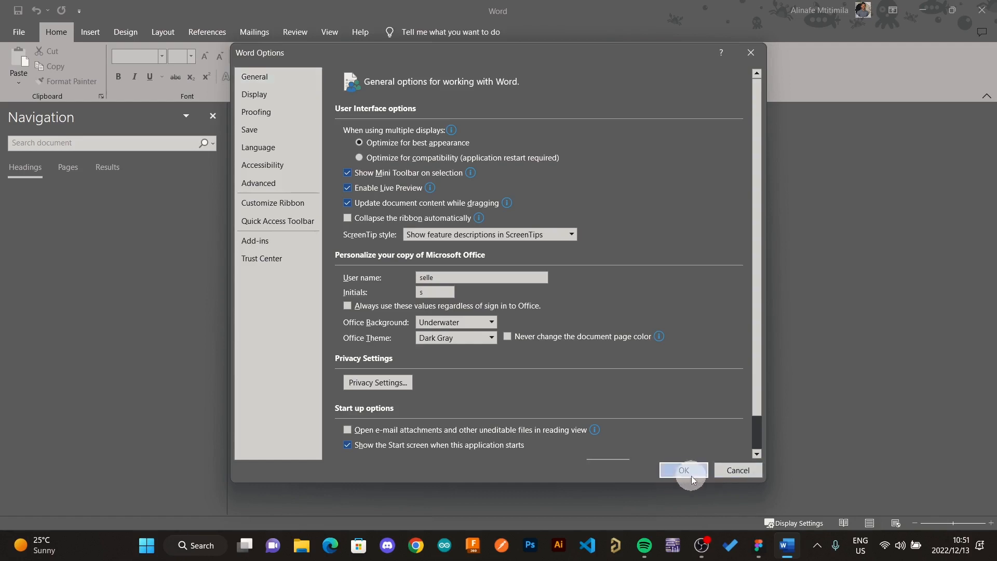
{"action": "left_click", "coordinate": [212, 116]}
- Browse the templates offered for a new document, from resumes and cover letters to brochures, reports and invitations
{"action": "left_click", "coordinate": [21, 32]}
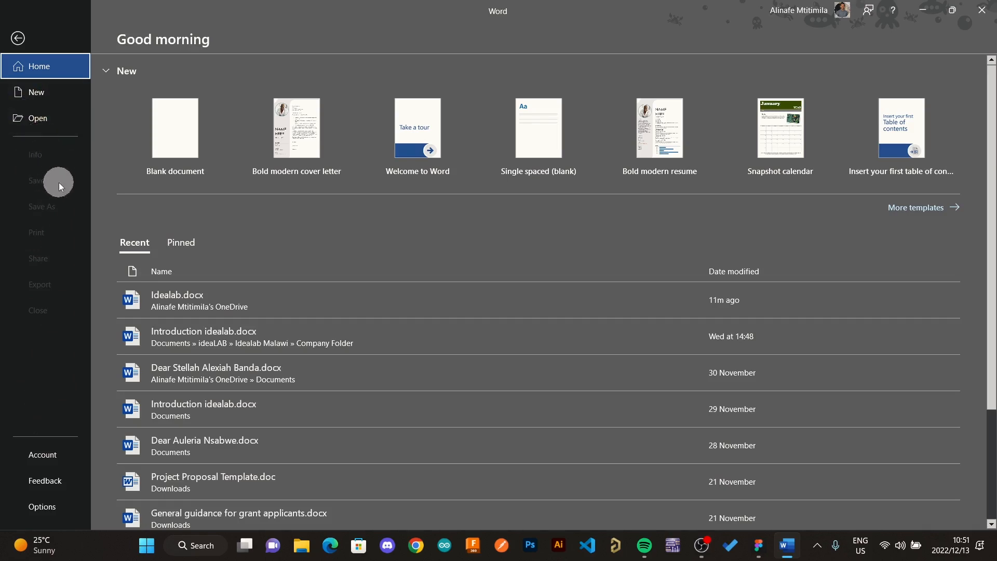
{"action": "left_click", "coordinate": [48, 94]}
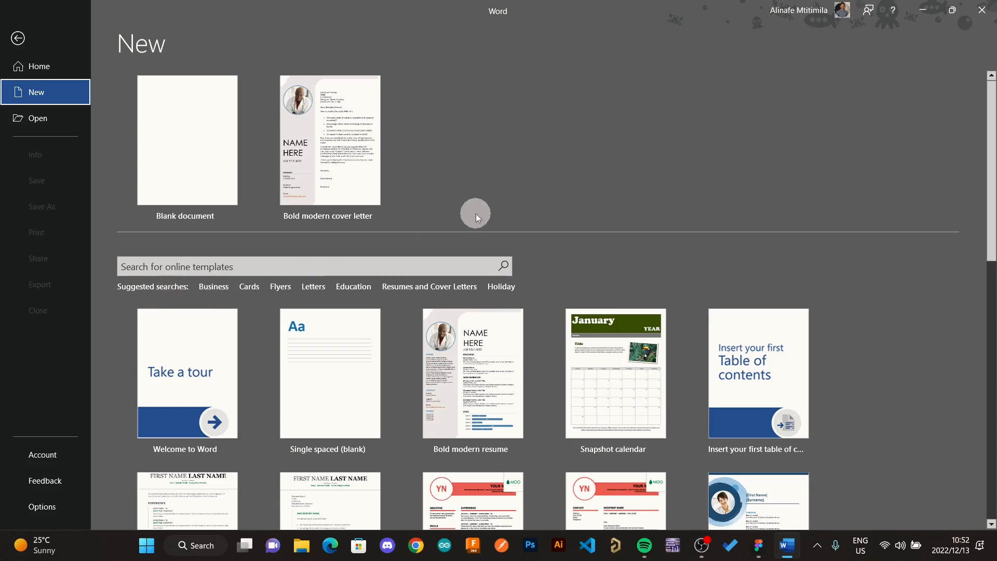
{"action": "scroll", "coordinate": [802, 301], "scroll_direction": "down", "scroll_amount": 4}
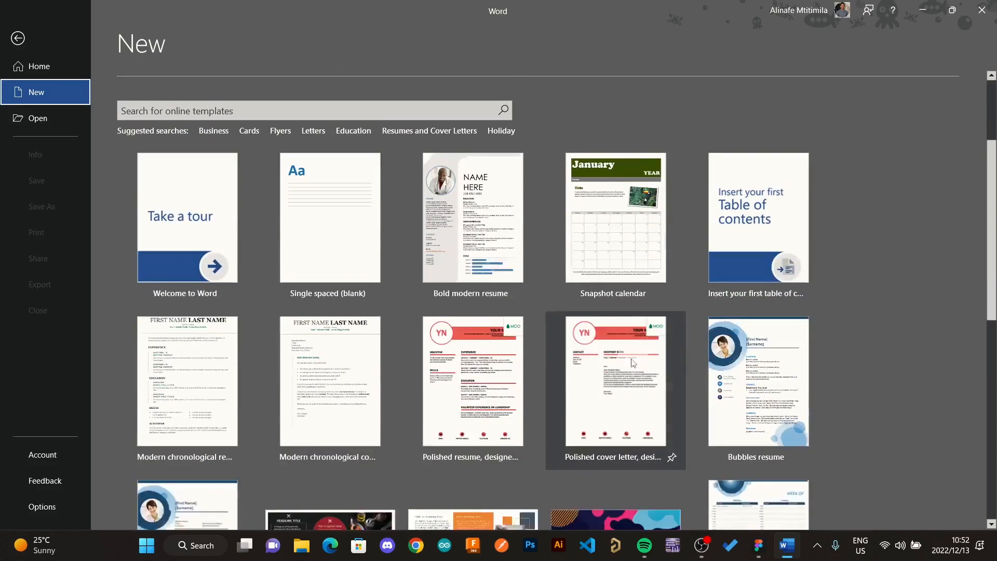
{"action": "scroll", "coordinate": [514, 379], "scroll_direction": "down", "scroll_amount": 8}
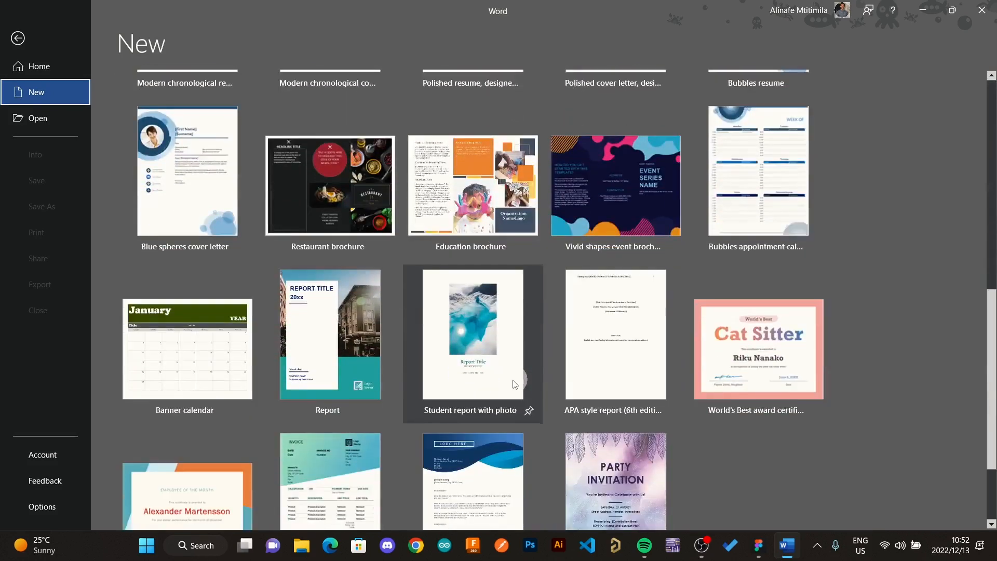
{"action": "scroll", "coordinate": [515, 384], "scroll_direction": "up", "scroll_amount": 2}
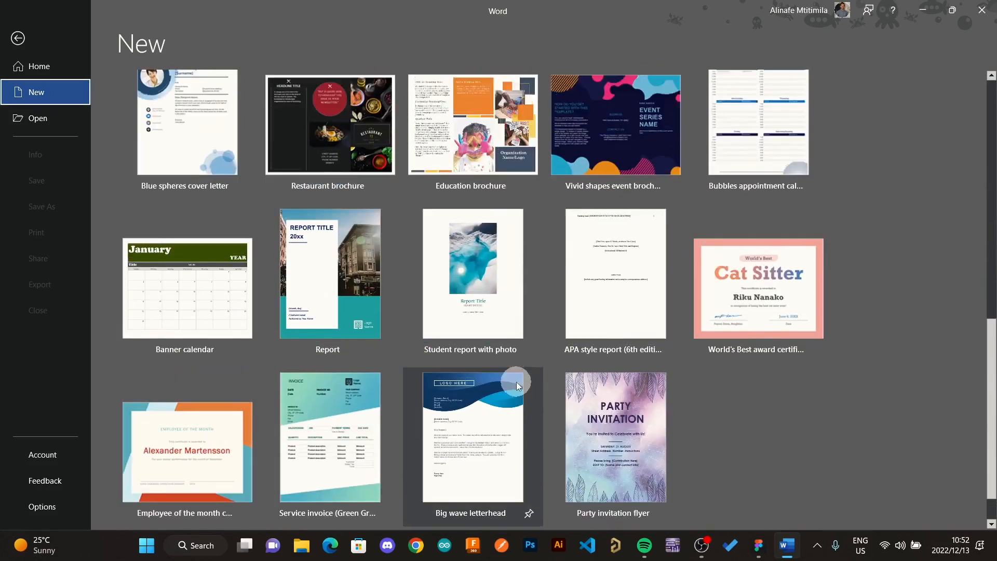
{"action": "scroll", "coordinate": [516, 384], "scroll_direction": "up", "scroll_amount": 3}
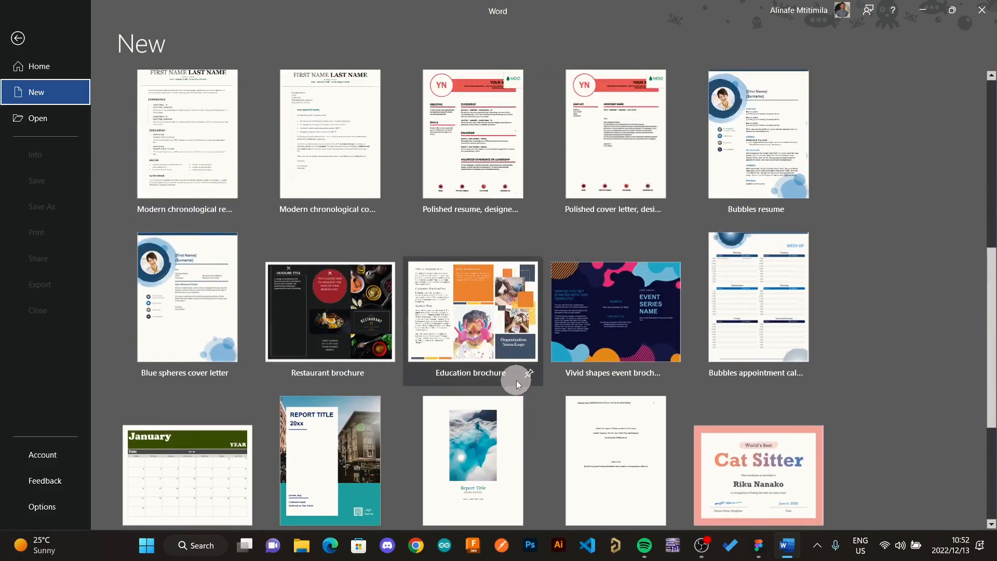
{"action": "scroll", "coordinate": [518, 380], "scroll_direction": "up", "scroll_amount": 5}
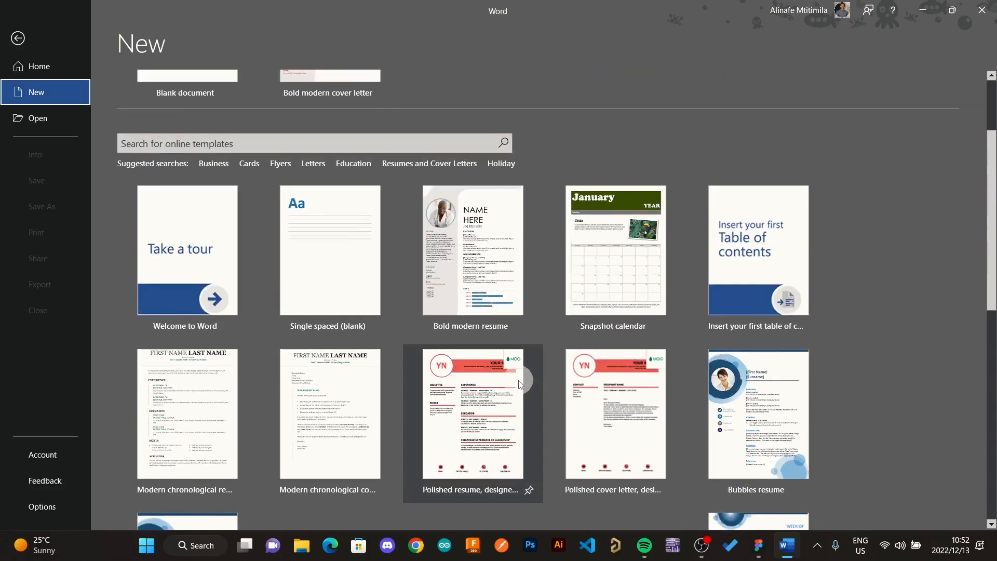
{"action": "scroll", "coordinate": [520, 382], "scroll_direction": "down", "scroll_amount": 1}
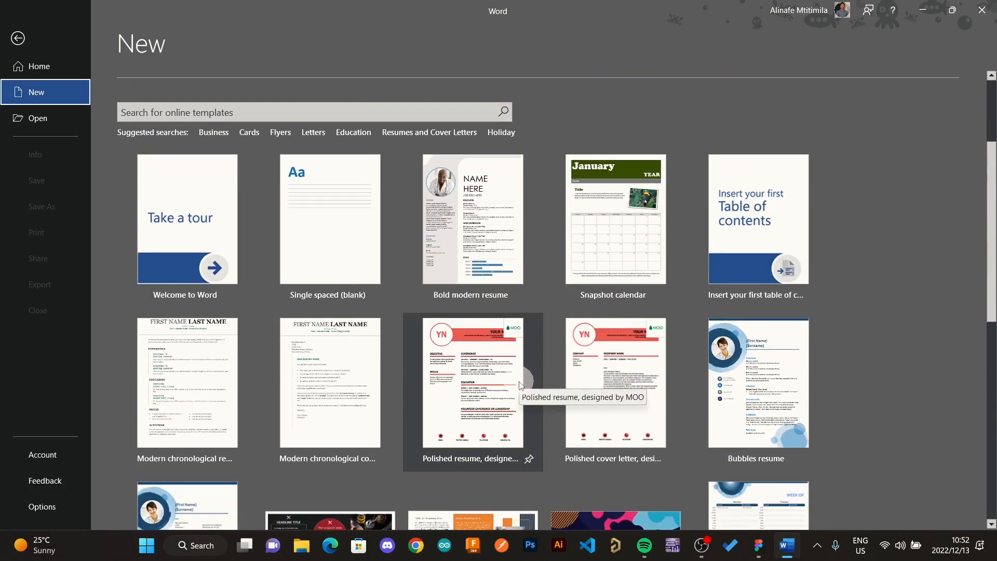
{"action": "scroll", "coordinate": [569, 463], "scroll_direction": "down", "scroll_amount": 1}
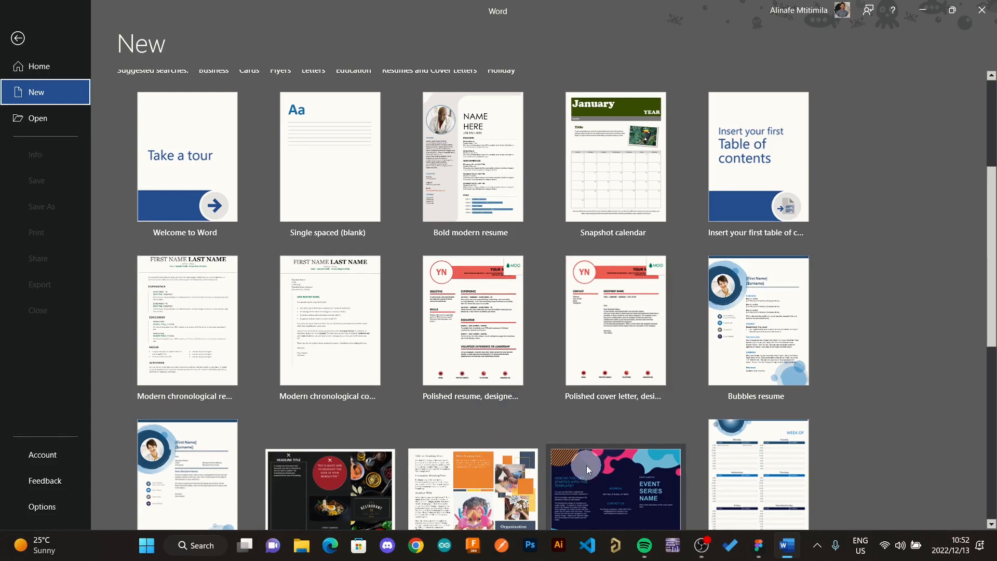
{"action": "scroll", "coordinate": [562, 460], "scroll_direction": "down", "scroll_amount": 2}
{"action": "scroll", "coordinate": [562, 460], "scroll_direction": "down", "scroll_amount": 1}
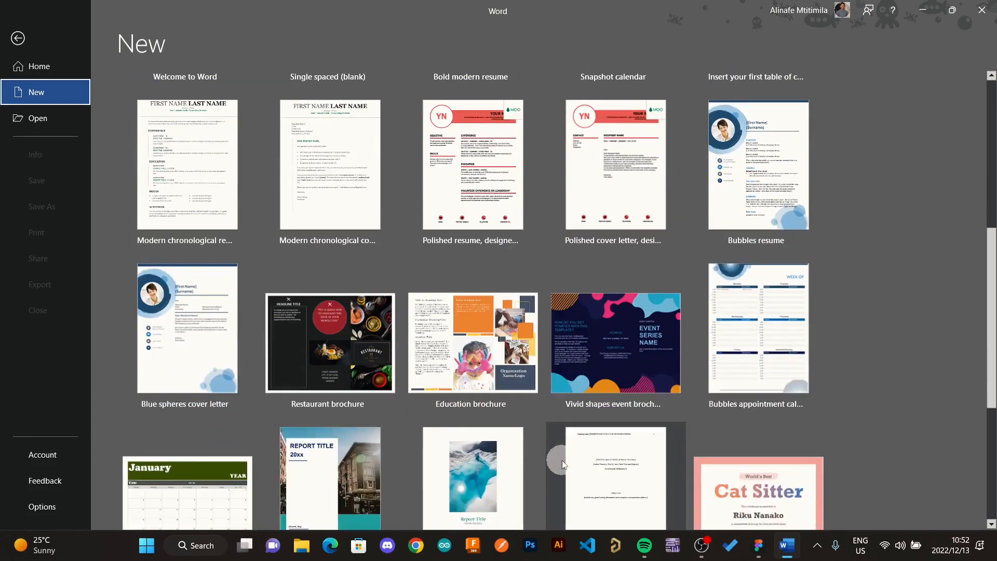
{"action": "scroll", "coordinate": [559, 460], "scroll_direction": "down", "scroll_amount": 2}
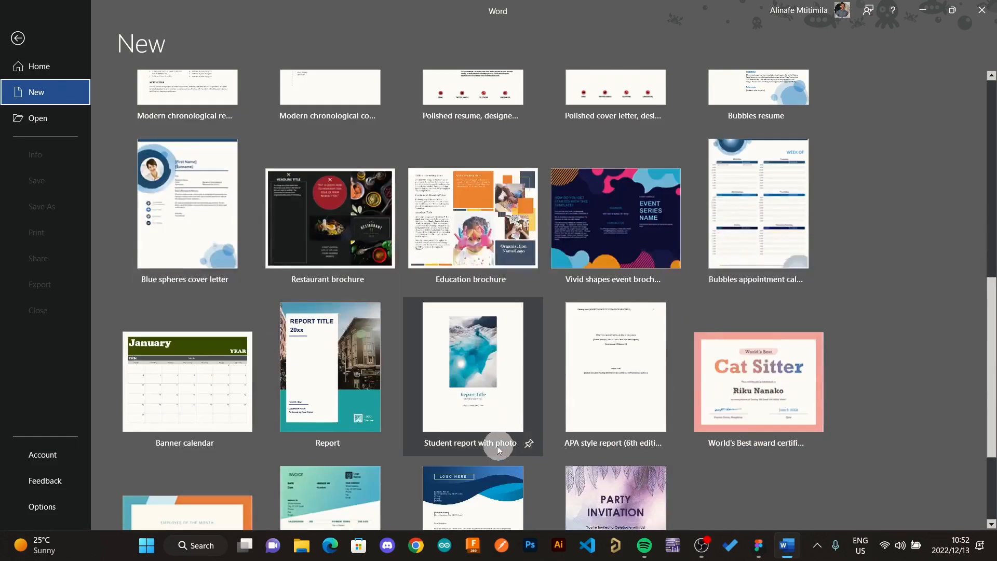
- Create a new blank document
{"action": "scroll", "coordinate": [394, 400], "scroll_direction": "up", "scroll_amount": 4}
{"action": "scroll", "coordinate": [395, 399], "scroll_direction": "up", "scroll_amount": 2}
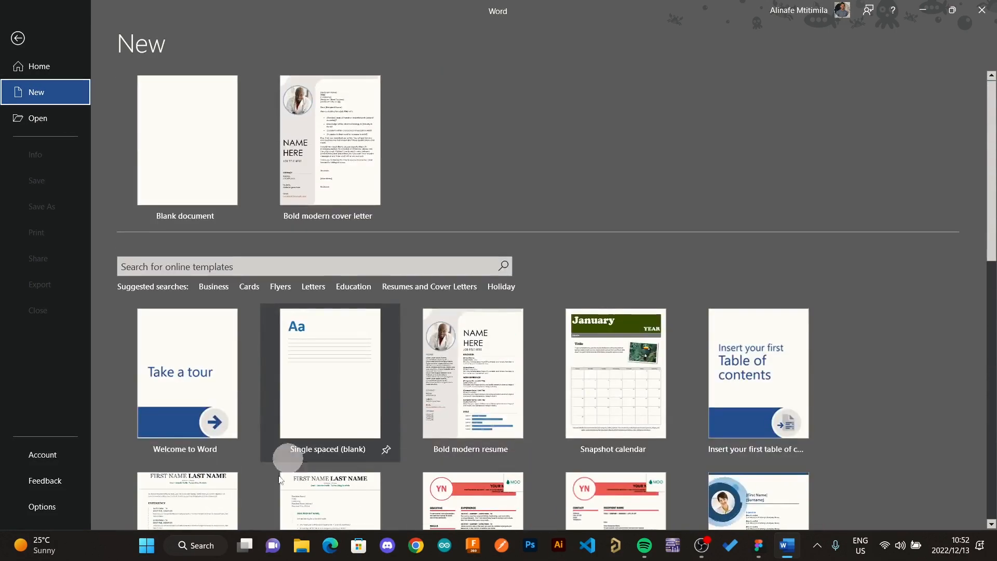
{"action": "left_click", "coordinate": [175, 156]}
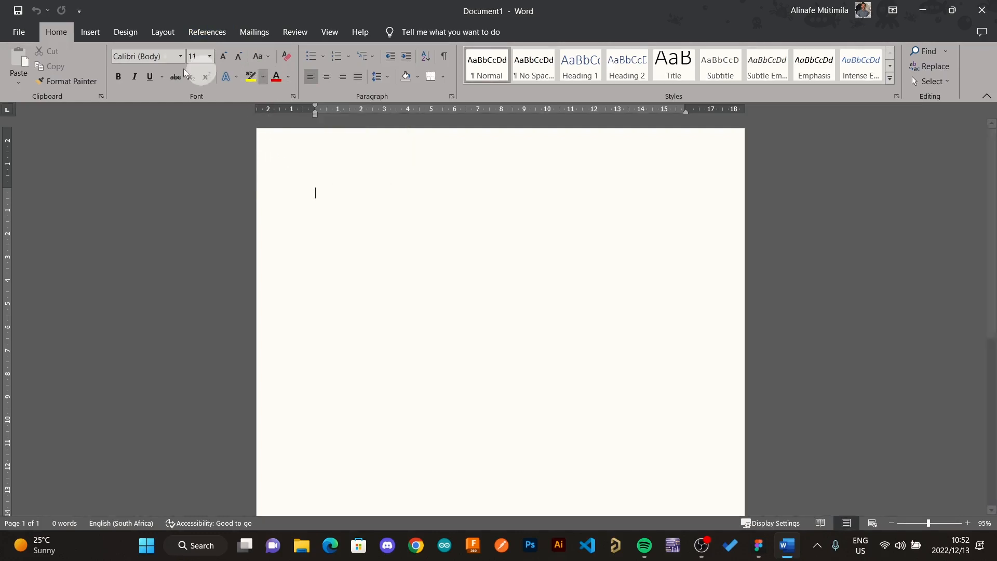
- Look over the commands for inserting content and the Info page with the document's properties
{"action": "left_click", "coordinate": [92, 33]}
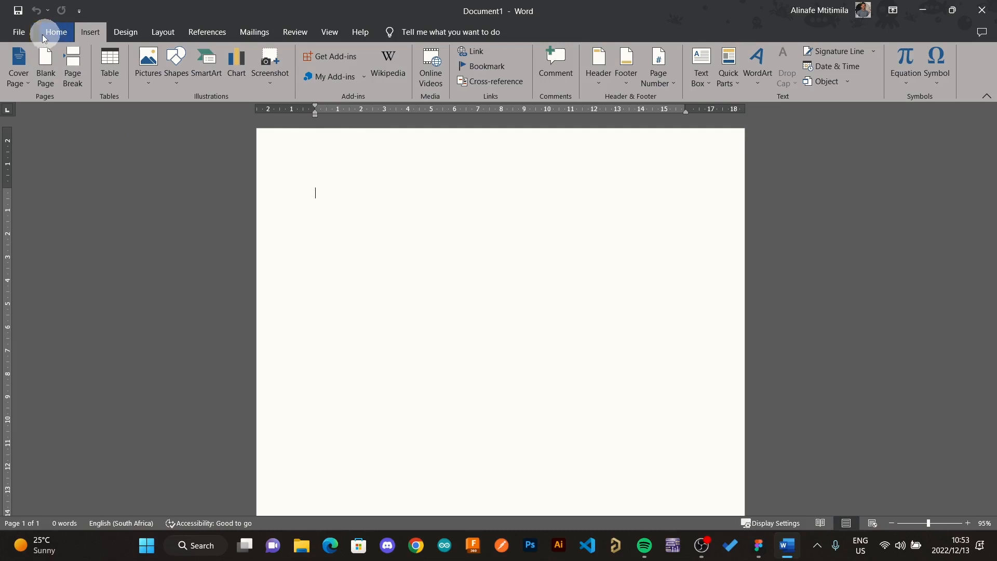
{"action": "left_click", "coordinate": [26, 34]}
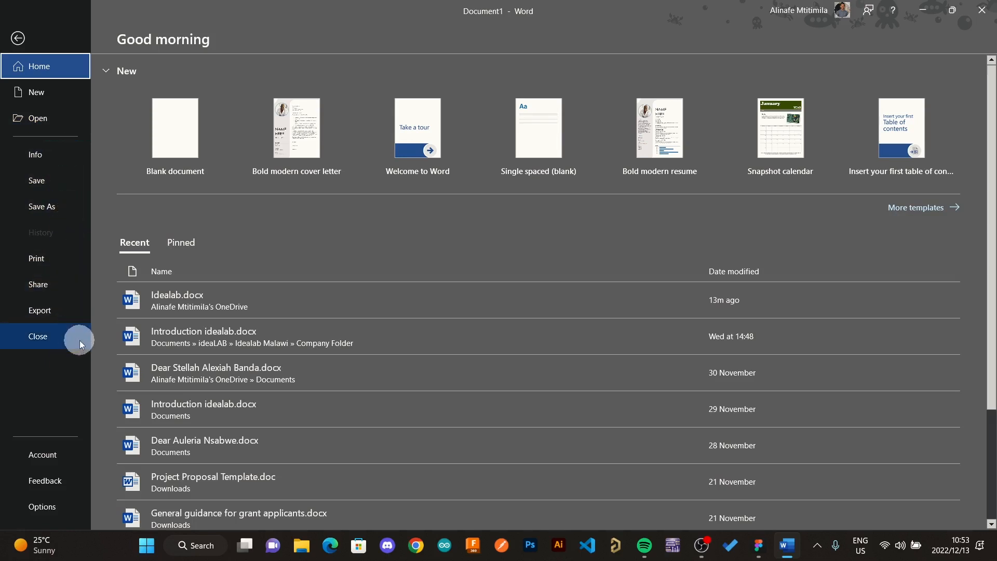
{"action": "left_click", "coordinate": [70, 155]}
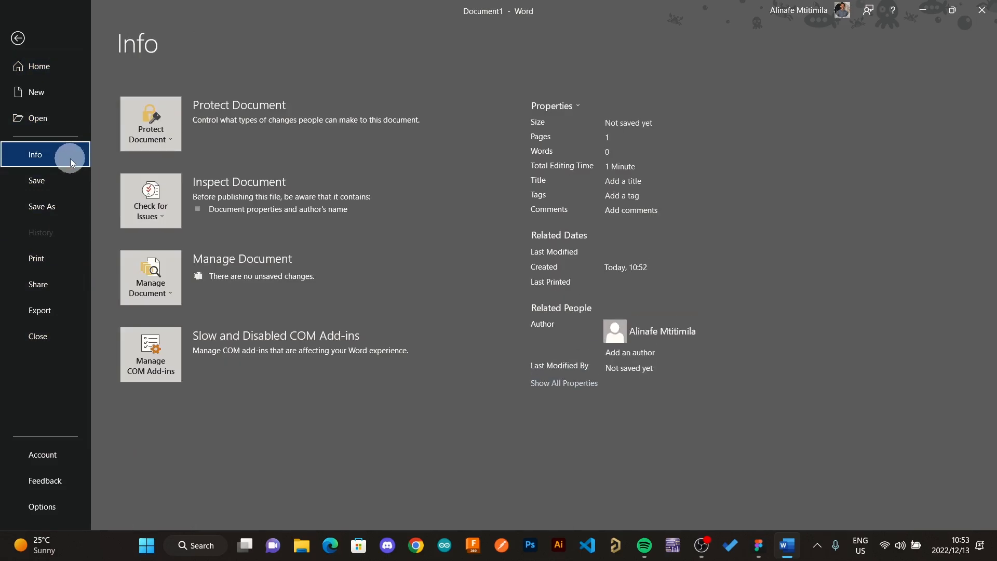
- Review the locations available for saving the document and its print settings with preview
{"action": "left_click", "coordinate": [54, 187]}
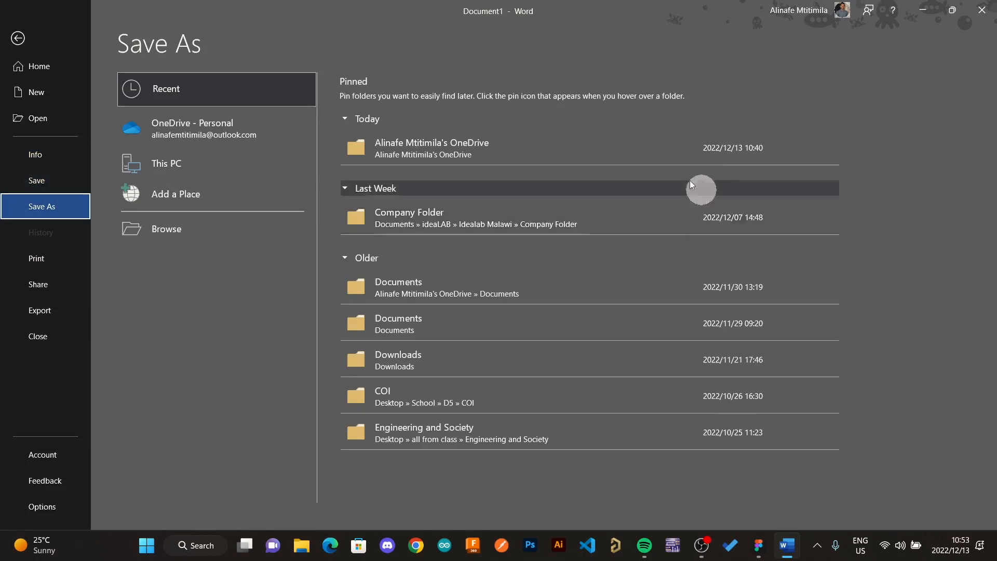
{"action": "left_click", "coordinate": [32, 180]}
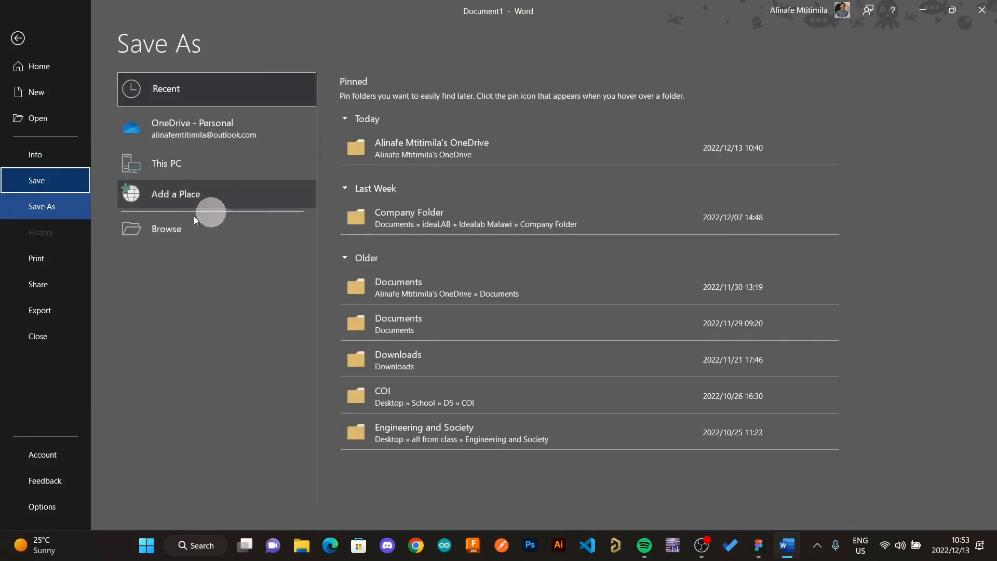
{"action": "left_click", "coordinate": [42, 207]}
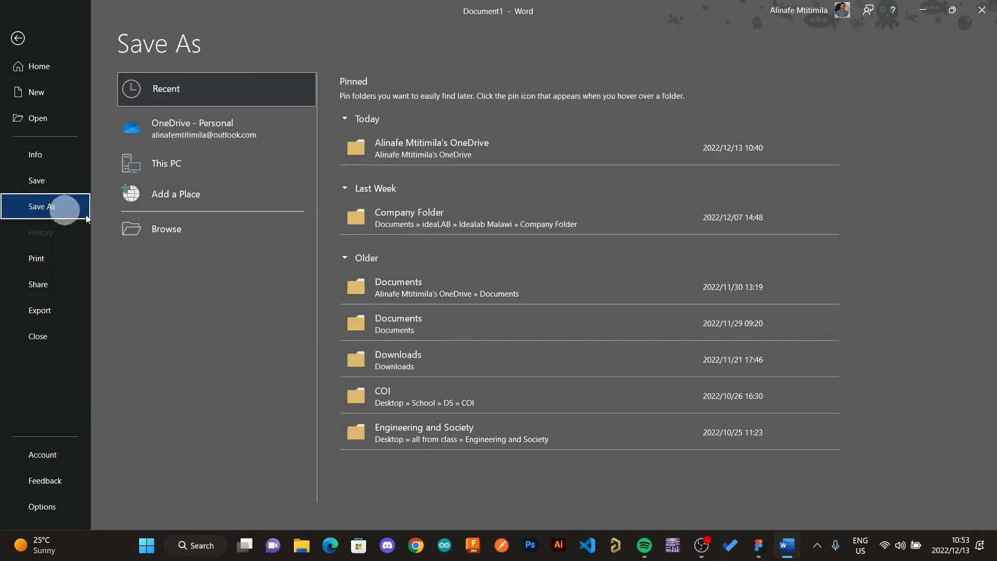
{"action": "left_click", "coordinate": [163, 312]}
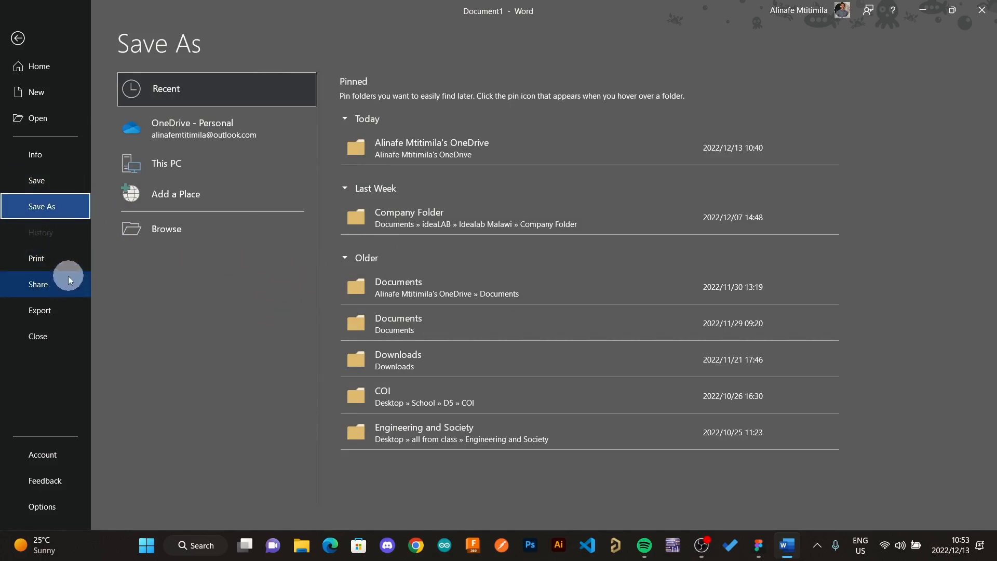
{"action": "left_click", "coordinate": [74, 264]}
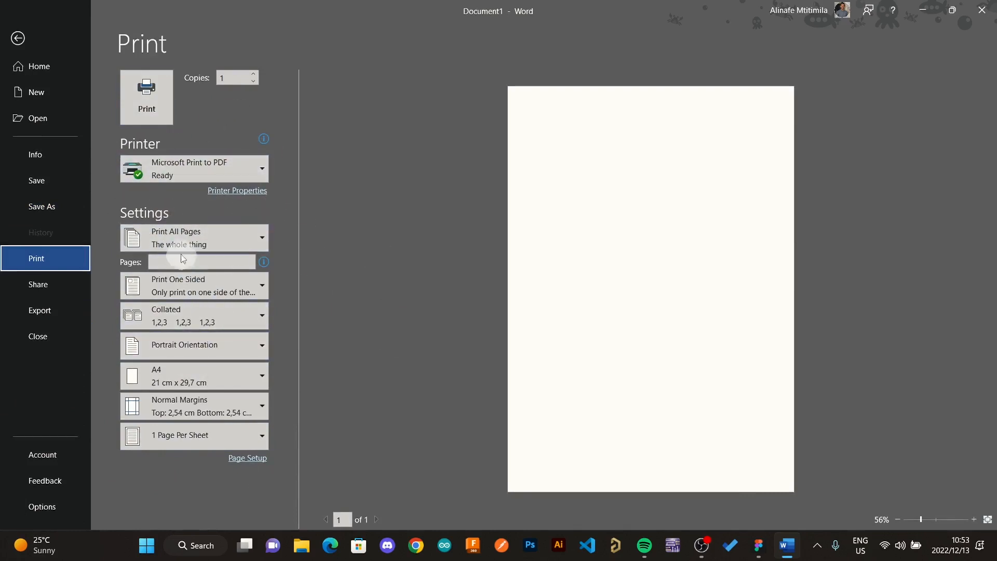
- Examine the sharing options for the document: Share with People, Email, Present Online and Post to Blog
{"action": "left_click", "coordinate": [37, 285]}
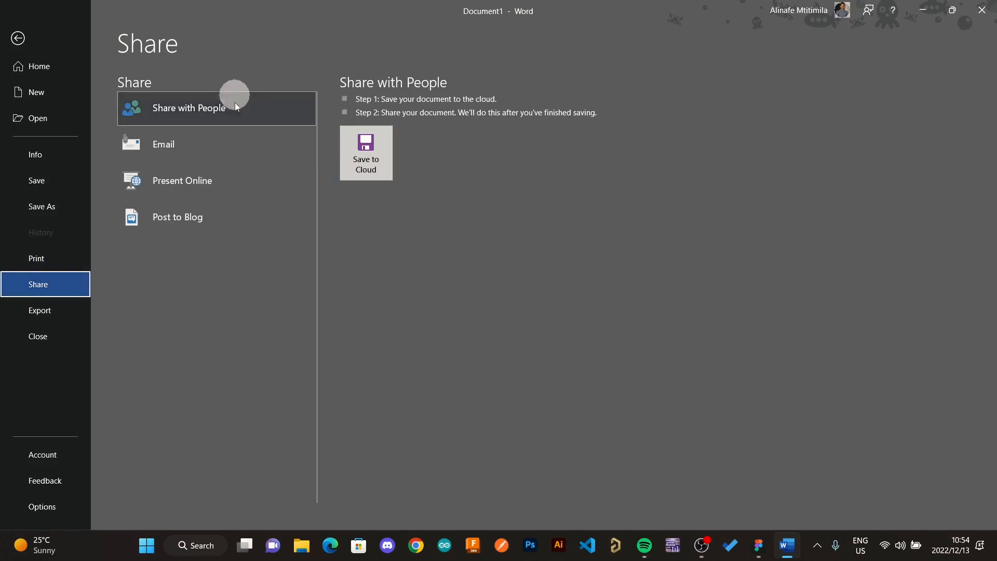
{"action": "left_click", "coordinate": [198, 155]}
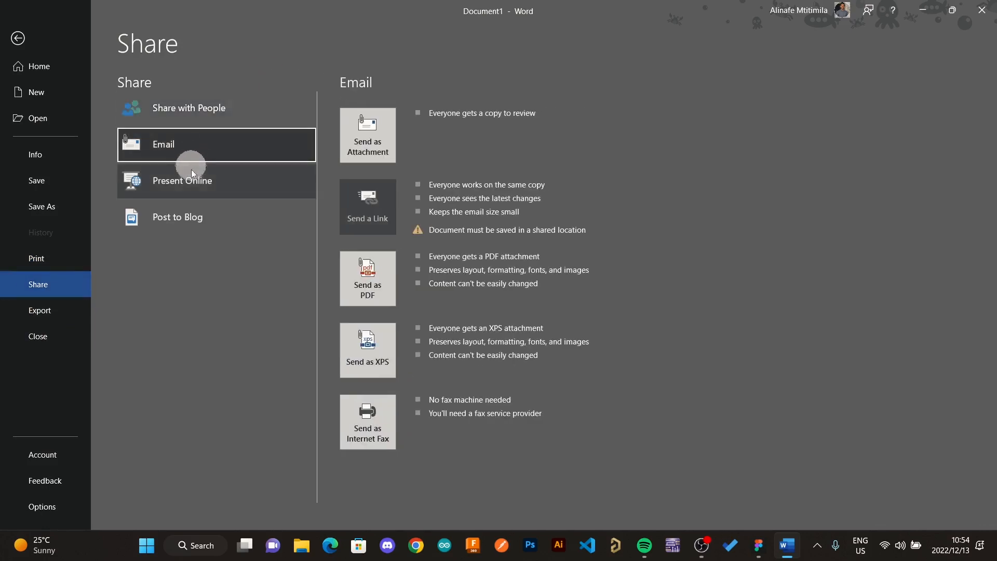
{"action": "left_click", "coordinate": [189, 193]}
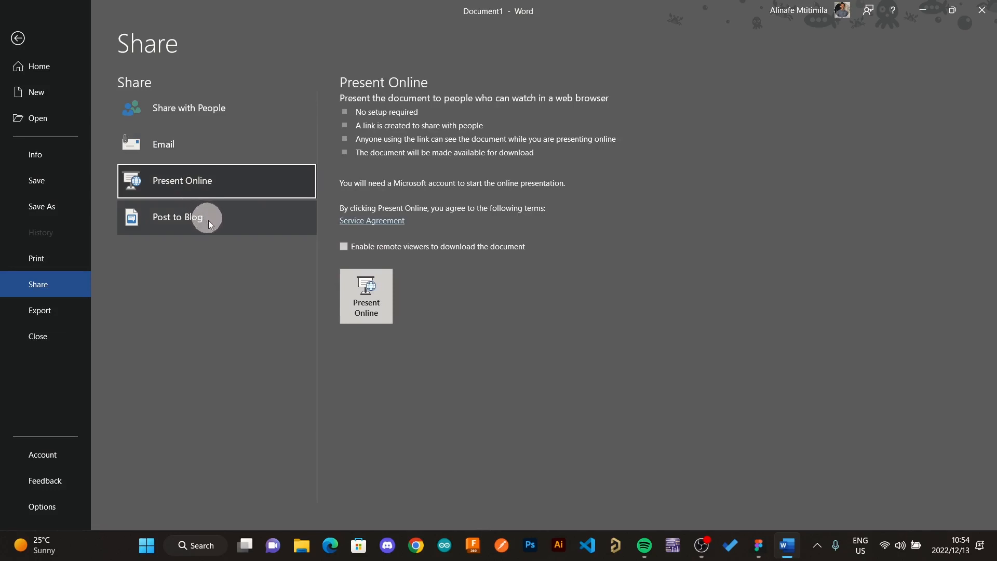
{"action": "left_click", "coordinate": [238, 224]}
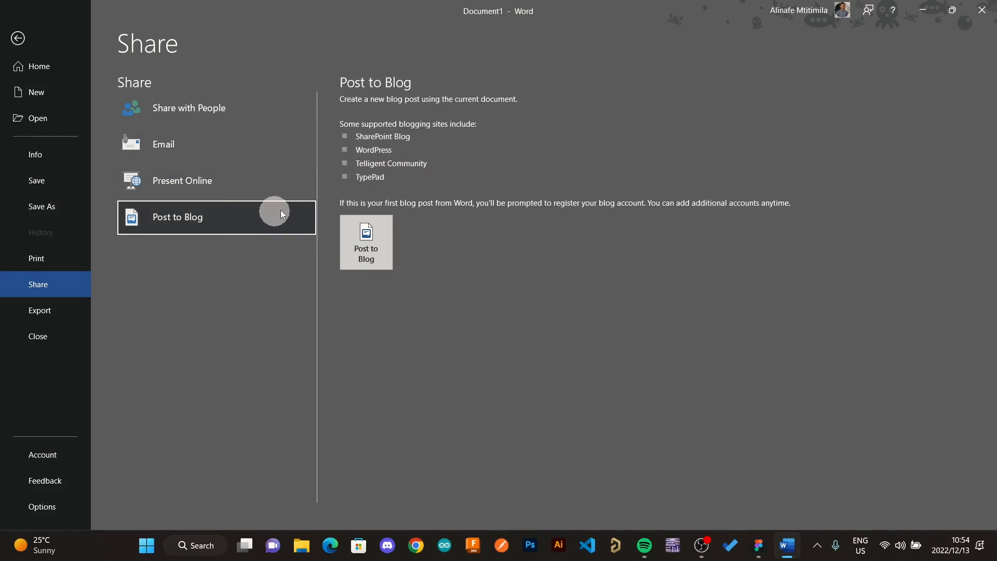
{"action": "key", "text": "shift+Tab"}
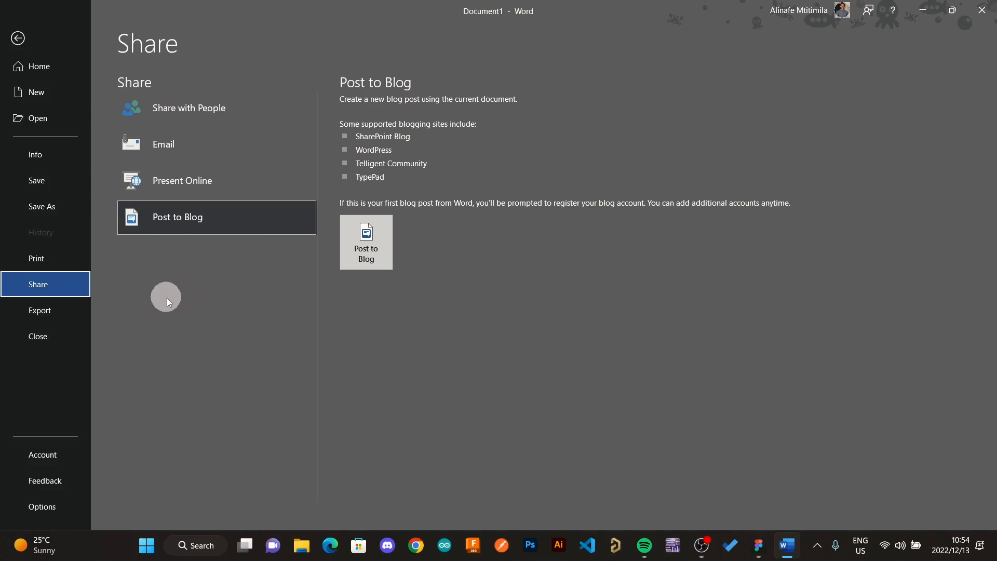
- View the export options for the document and return to the blank page
{"action": "left_click", "coordinate": [63, 316]}
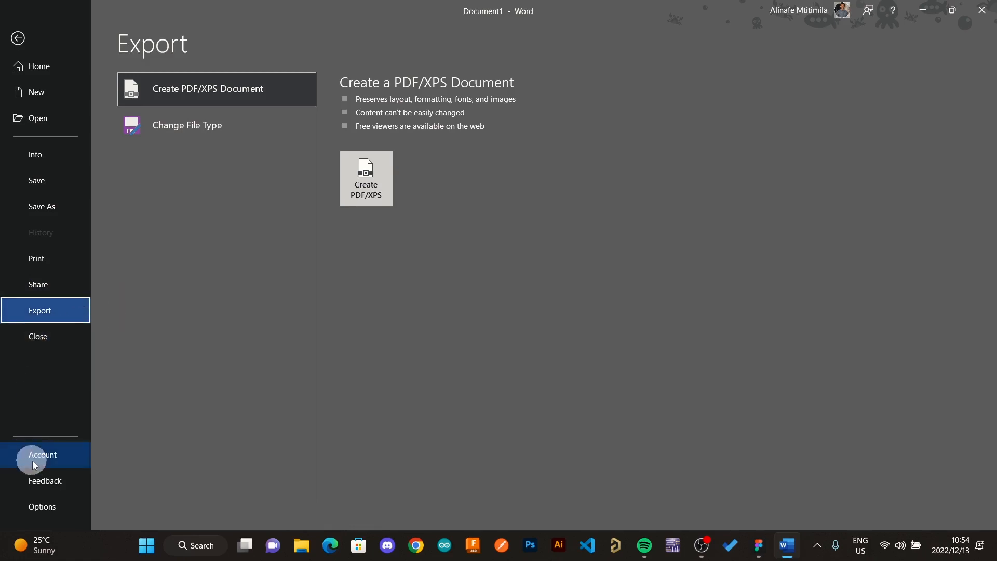
{"action": "left_click", "coordinate": [20, 40]}
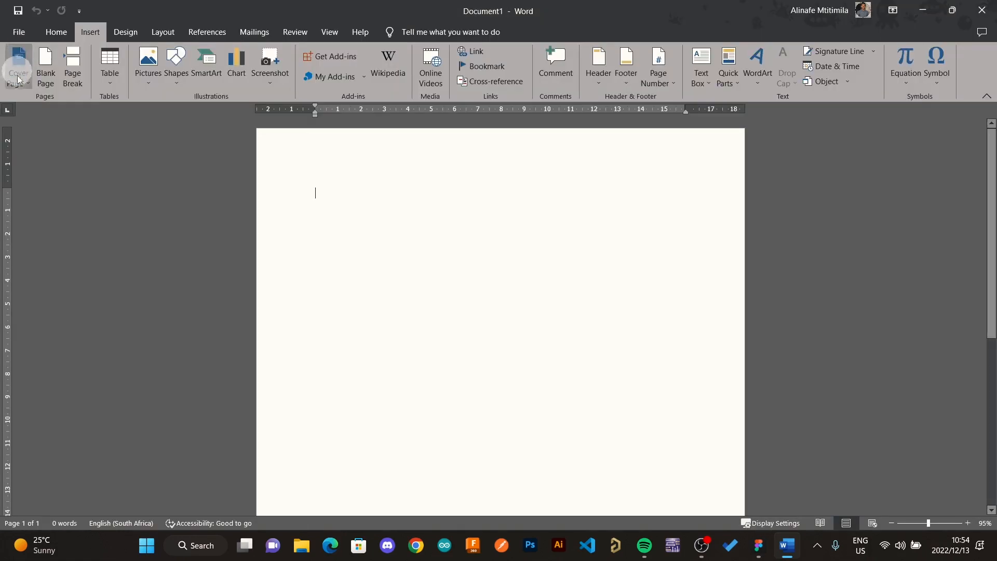
- Look over the basic formatting commands and the lists of available fonts and font sizes
{"action": "left_click", "coordinate": [56, 33]}
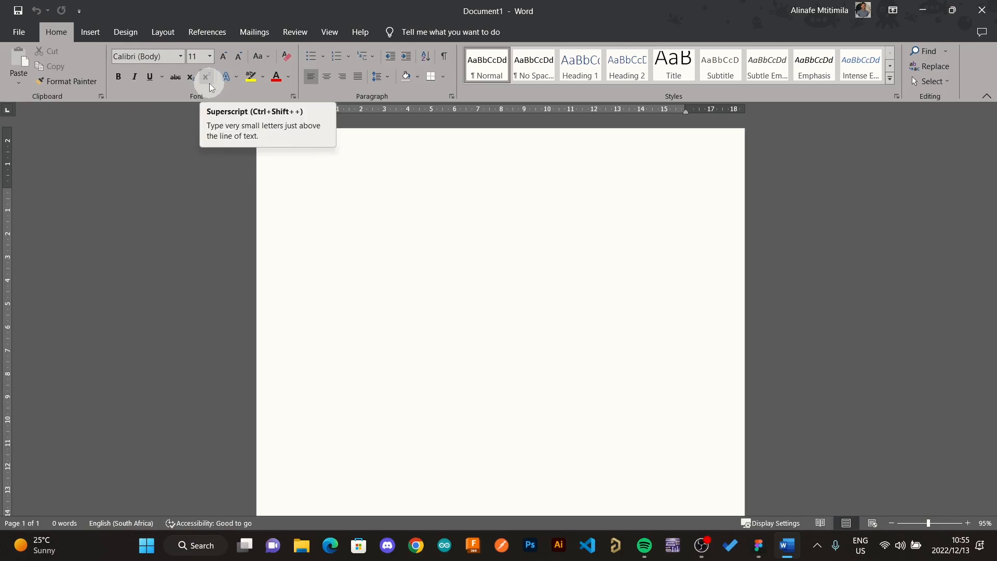
{"action": "left_click", "coordinate": [182, 57]}
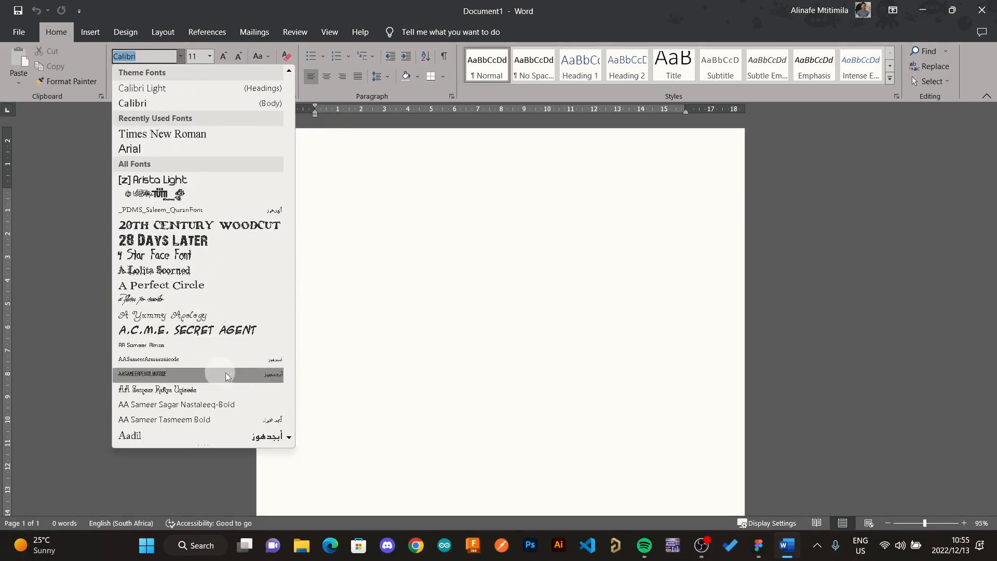
{"action": "left_click", "coordinate": [181, 57]}
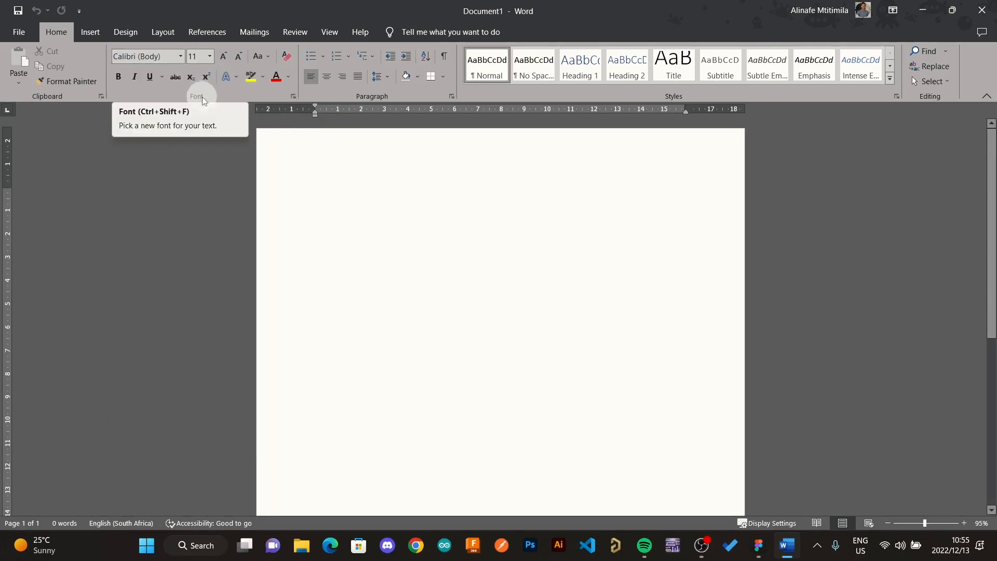
{"action": "left_click", "coordinate": [209, 58]}
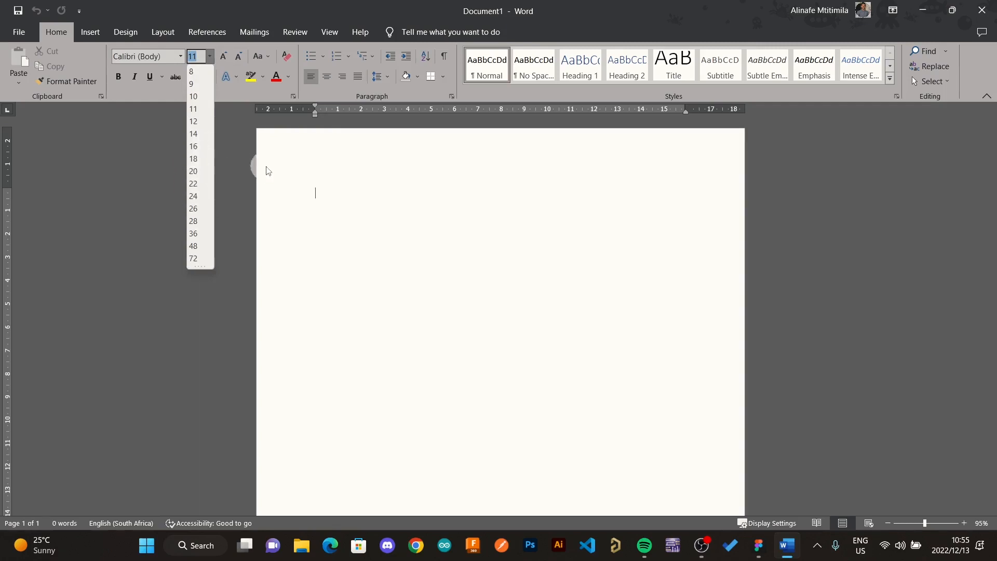
- Write a sentence on the first line of the page reading "My Name is" followed by the author's full name
{"action": "left_click", "coordinate": [329, 213]}
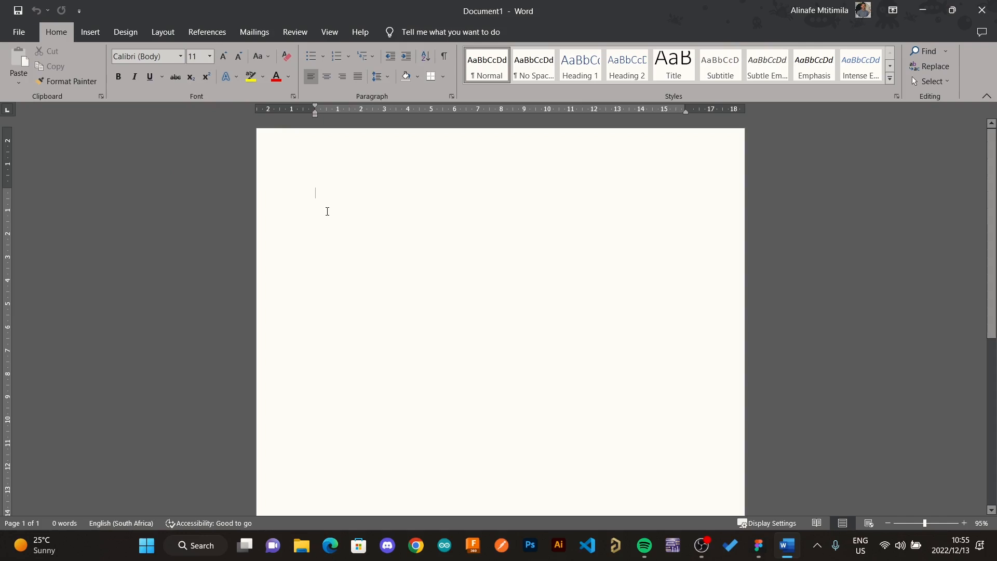
{"action": "type", "text": "My Name is Alinafe Mtitimila"}
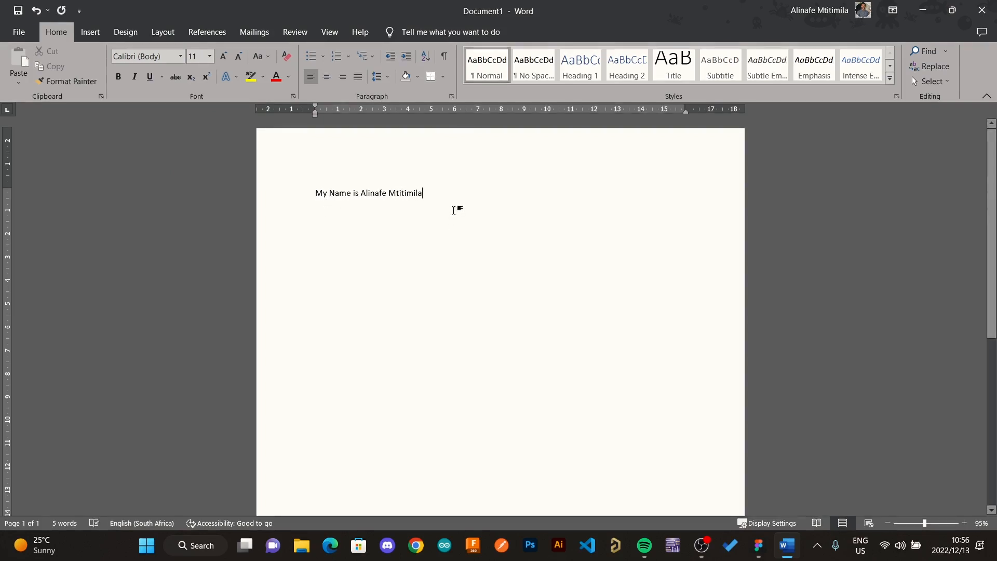
{"action": "left_click_drag", "start_coordinate": [436, 201], "coordinate": [193, 201]}
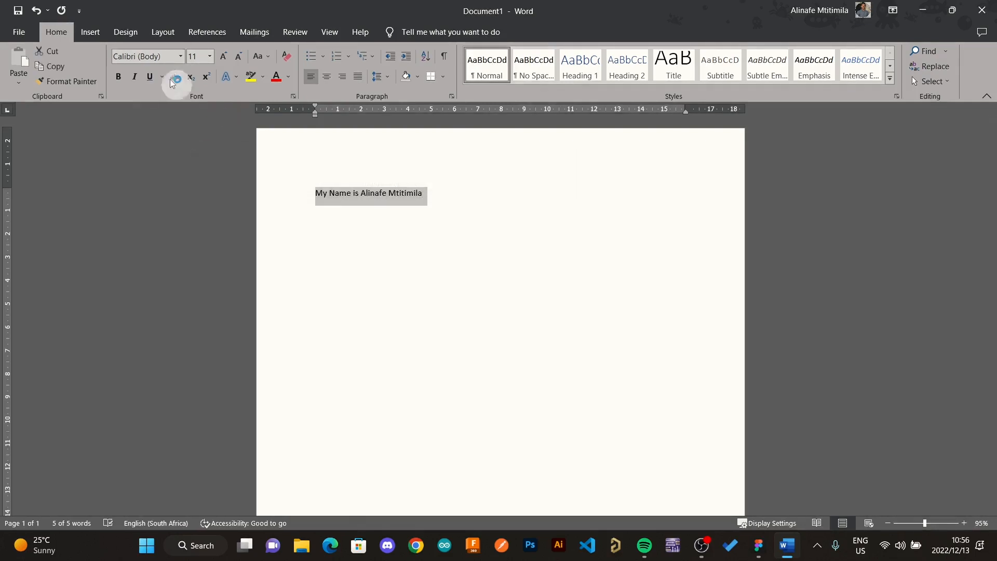
{"action": "left_click", "coordinate": [436, 196]}
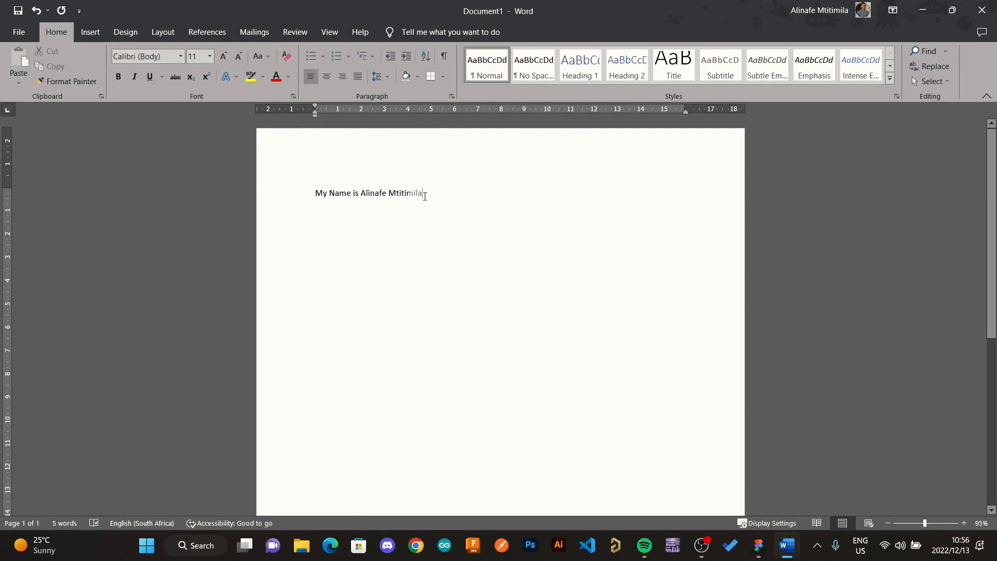
- Change the font of the whole sentence to Arial
{"action": "left_click_drag", "start_coordinate": [426, 196], "coordinate": [262, 196]}
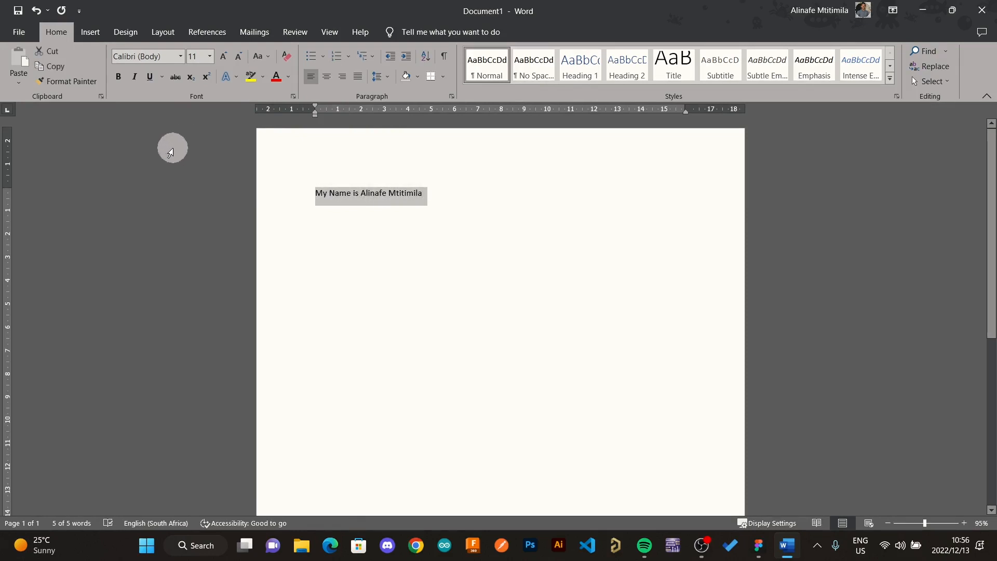
{"action": "left_click", "coordinate": [180, 56]}
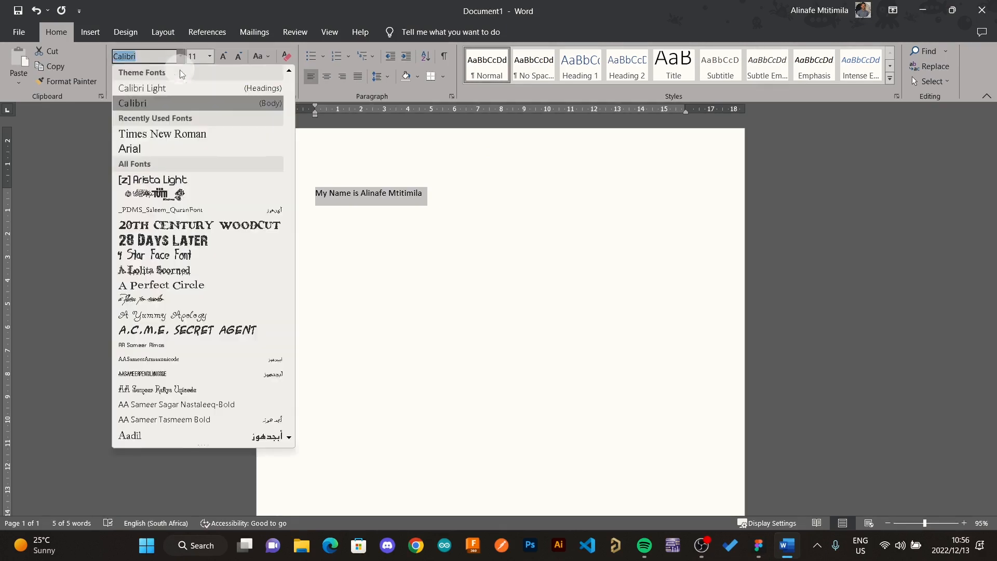
{"action": "left_click", "coordinate": [151, 149]}
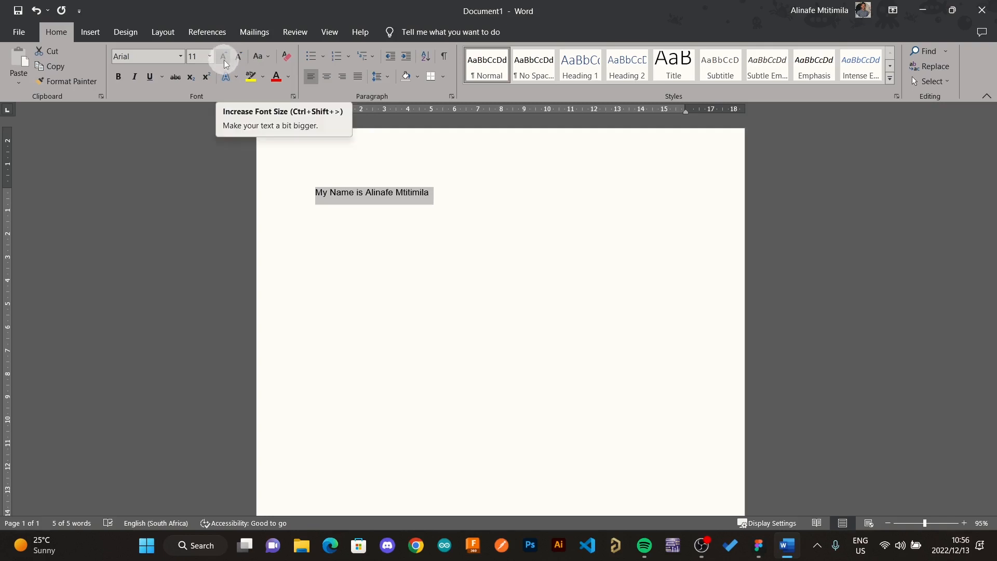
- Increase the sentence's font size to 20 and reduce it to 14
{"action": "left_click", "coordinate": [223, 60]}
{"action": "left_click", "coordinate": [223, 61]}
{"action": "left_click", "coordinate": [223, 61]}
{"action": "left_click", "coordinate": [223, 60]}
{"action": "left_click", "coordinate": [223, 60]}
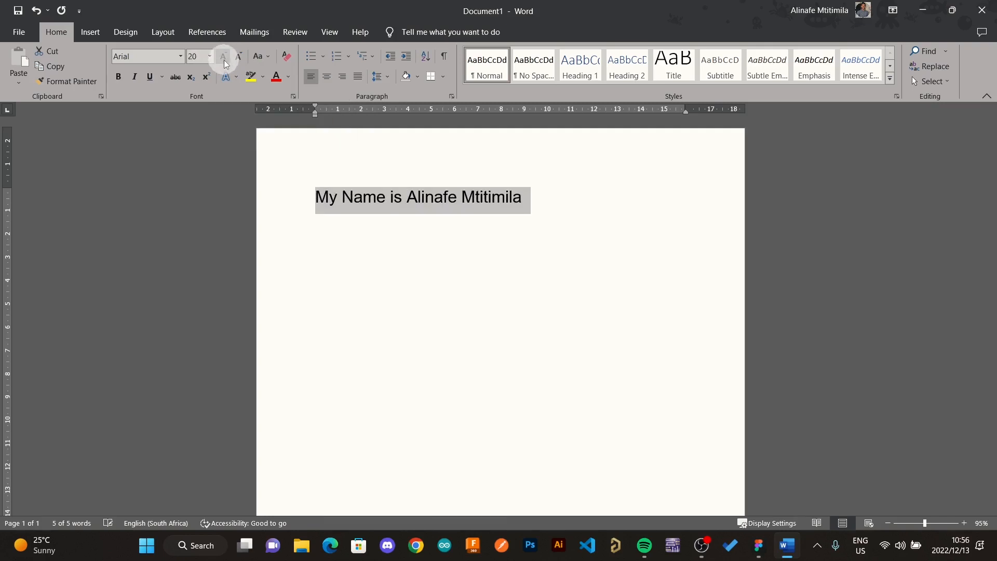
{"action": "left_click", "coordinate": [238, 56]}
{"action": "left_click", "coordinate": [238, 56]}
{"action": "left_click", "coordinate": [238, 56]}
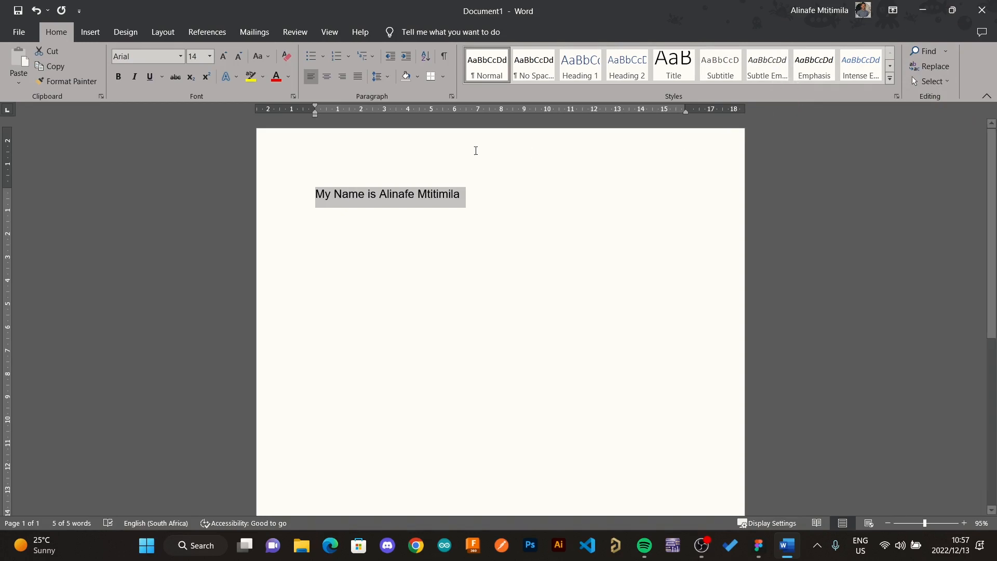
- Look over the built-in cover page designs and the options for inserting a table
{"action": "left_click", "coordinate": [91, 34]}
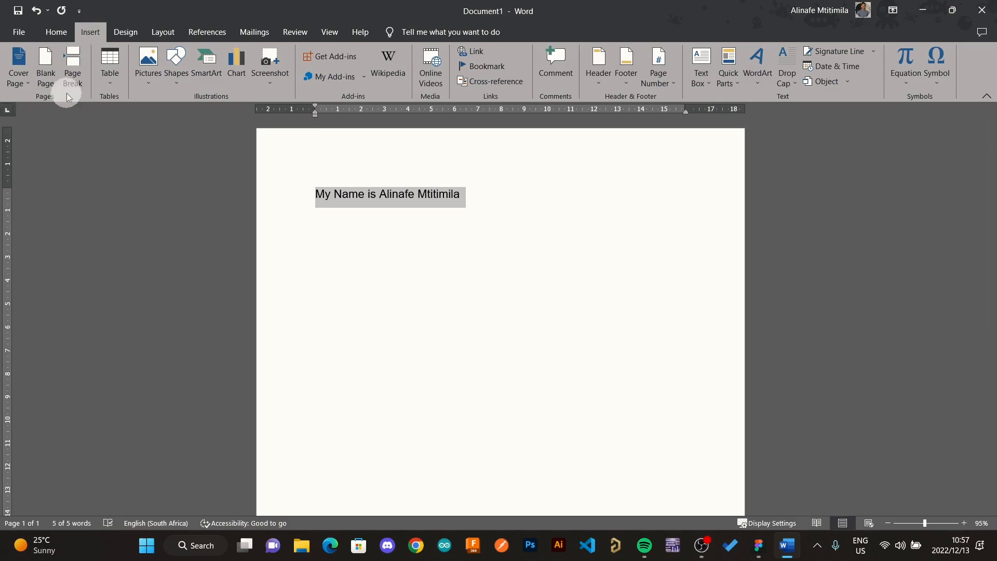
{"action": "left_click", "coordinate": [17, 83]}
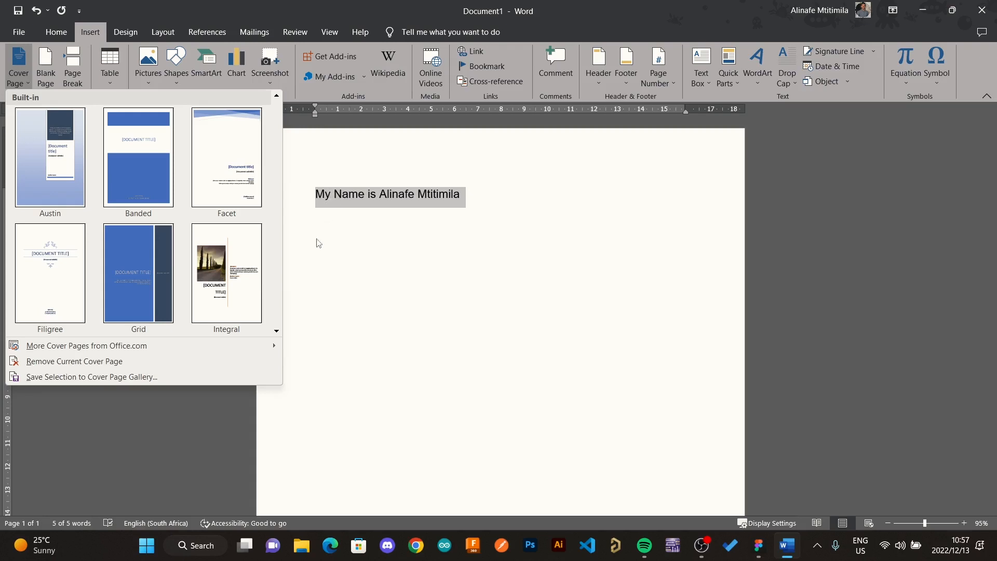
{"action": "left_click", "coordinate": [238, 20]}
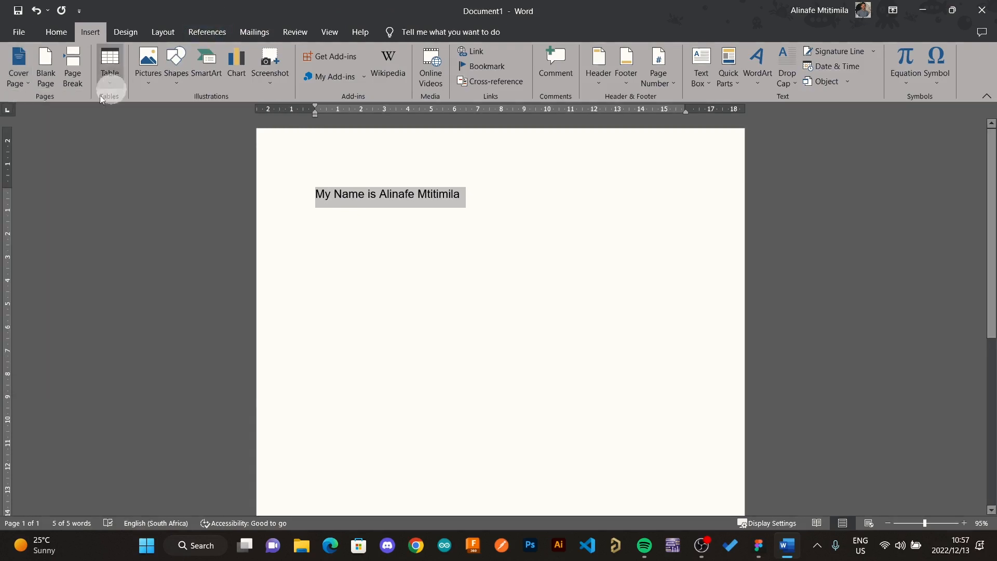
{"action": "left_click", "coordinate": [109, 66]}
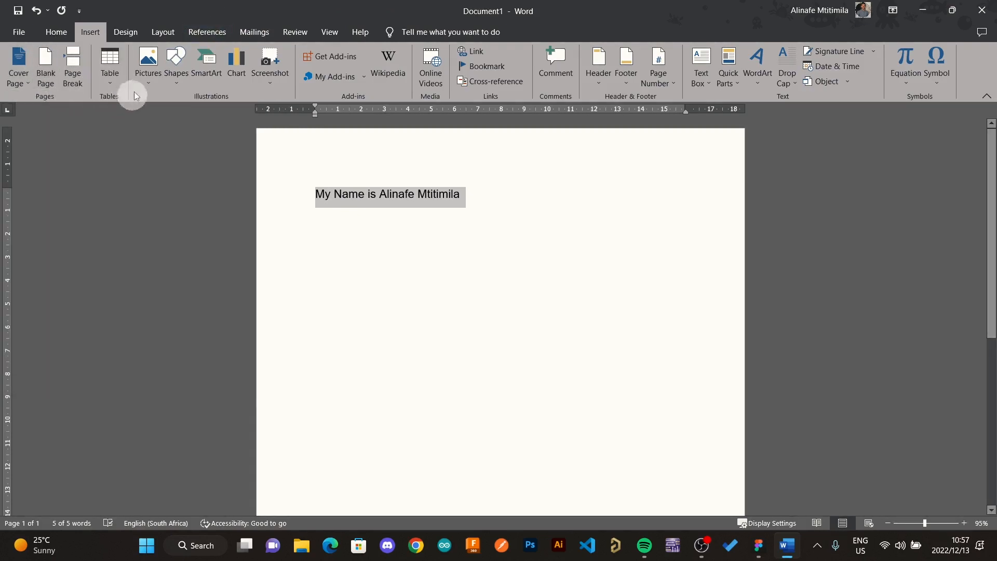
{"action": "left_click", "coordinate": [86, 111]}
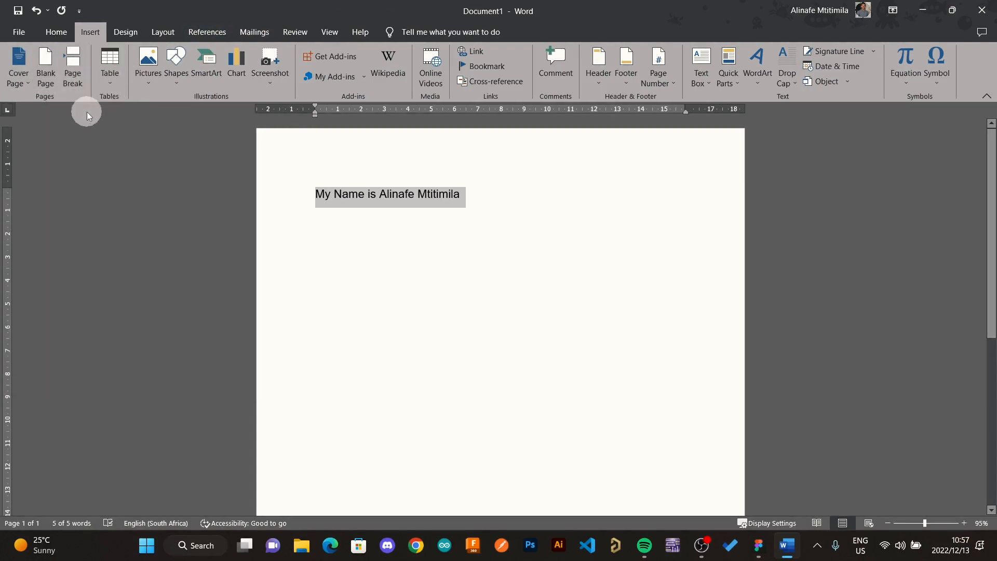
{"action": "left_click", "coordinate": [117, 87]}
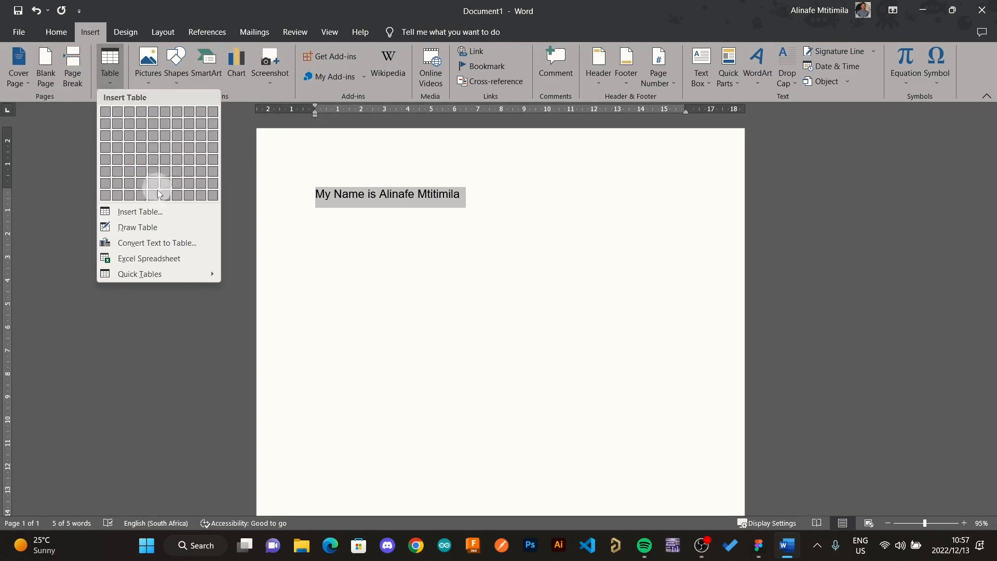
{"action": "left_click", "coordinate": [117, 82]}
- Start a new line below the sentence
{"action": "left_click", "coordinate": [556, 189]}
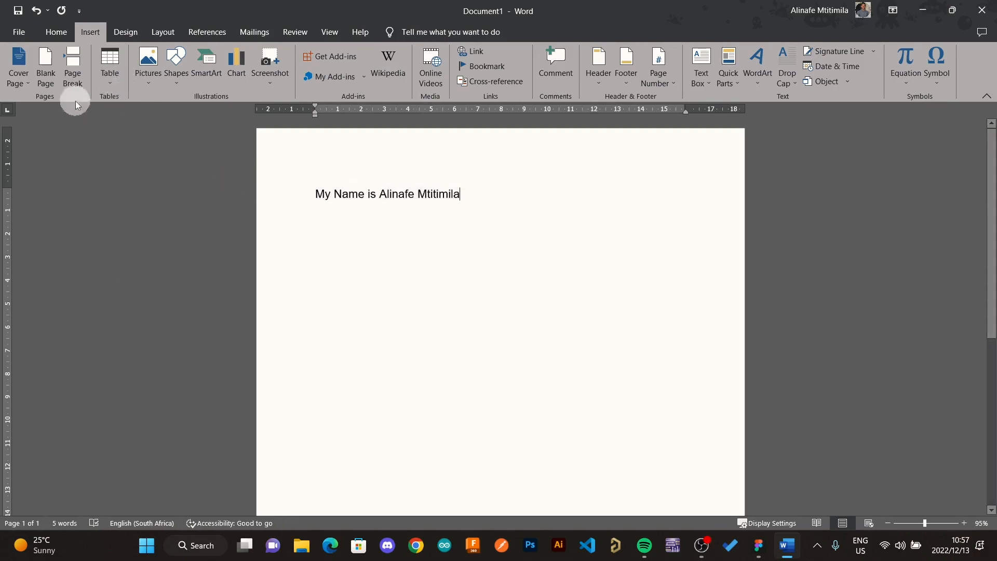
{"action": "key", "text": "Return"}
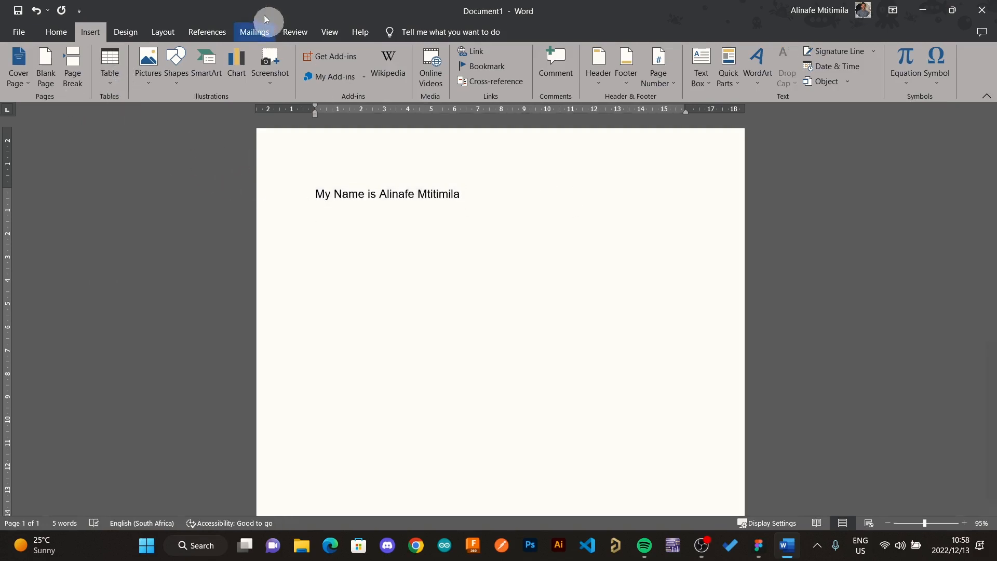
- Review the picture sources, shapes, SmartArt graphics, chart types and screenshot option available for insertion, without inserting any
{"action": "left_click", "coordinate": [148, 78]}
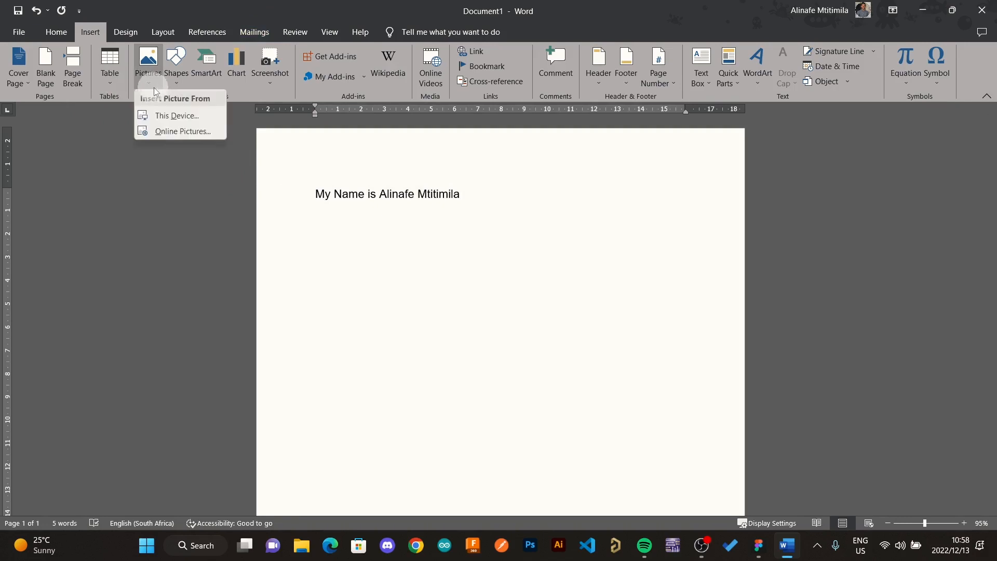
{"action": "left_click", "coordinate": [176, 85]}
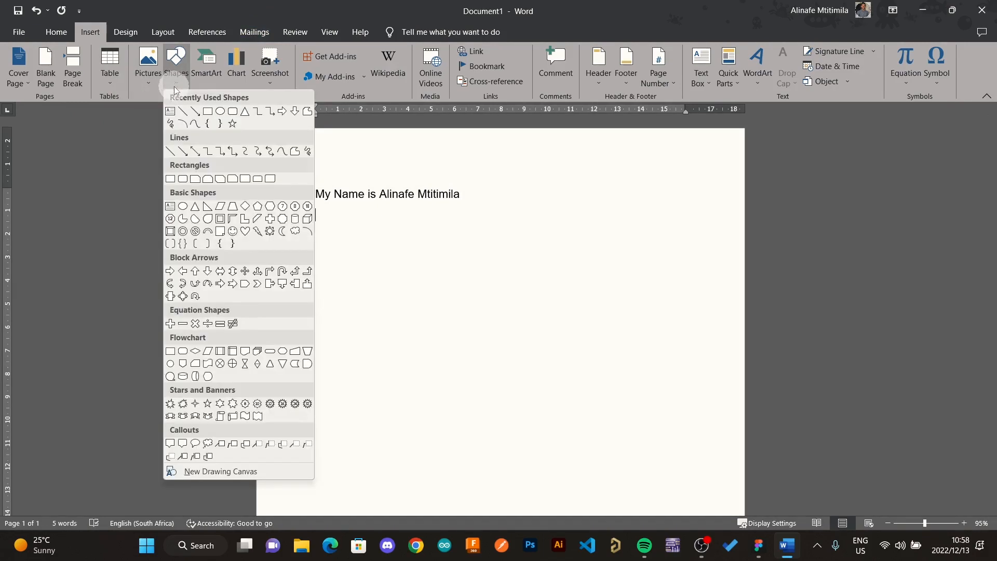
{"action": "left_click", "coordinate": [201, 83]}
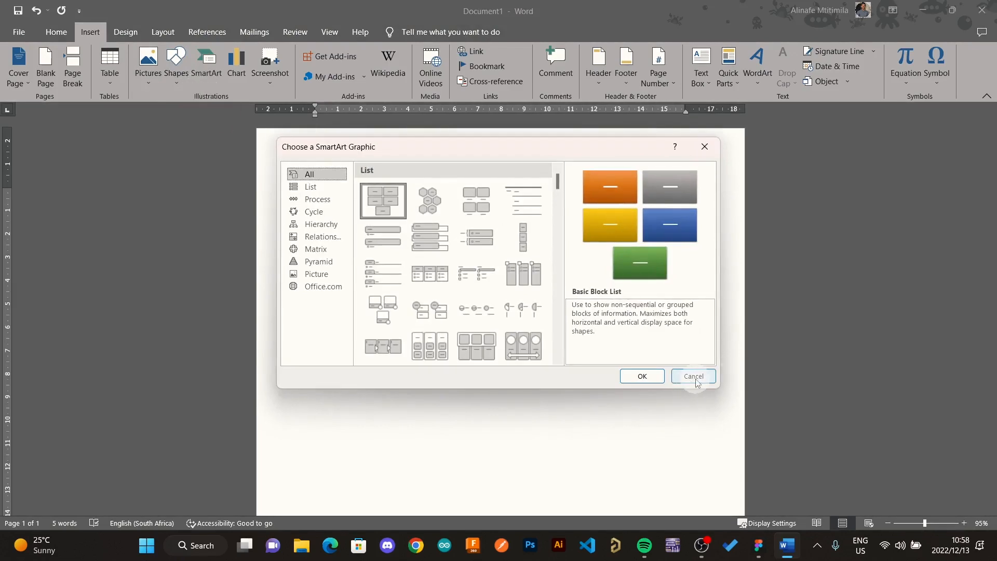
{"action": "left_click", "coordinate": [696, 382]}
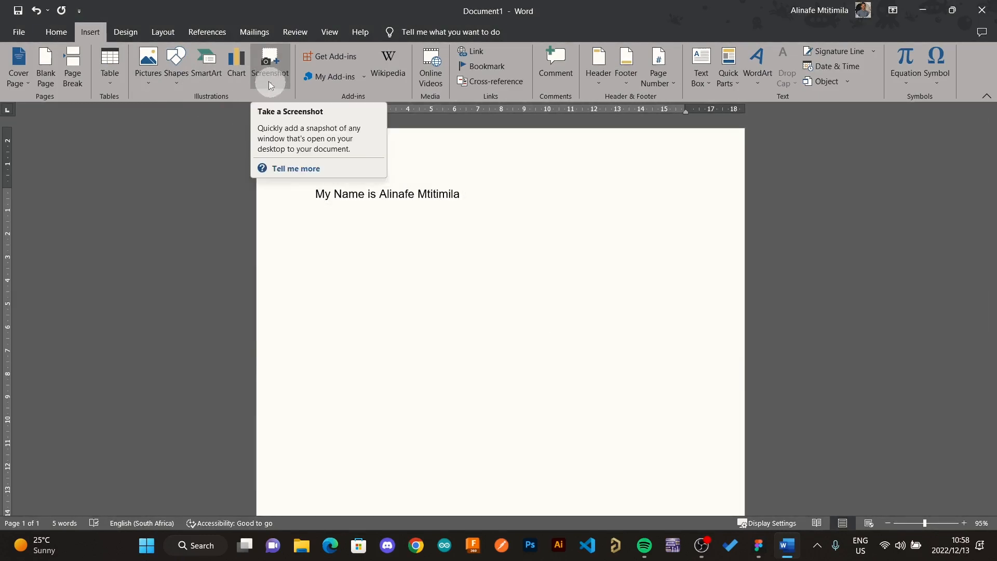
{"action": "left_click", "coordinate": [240, 78]}
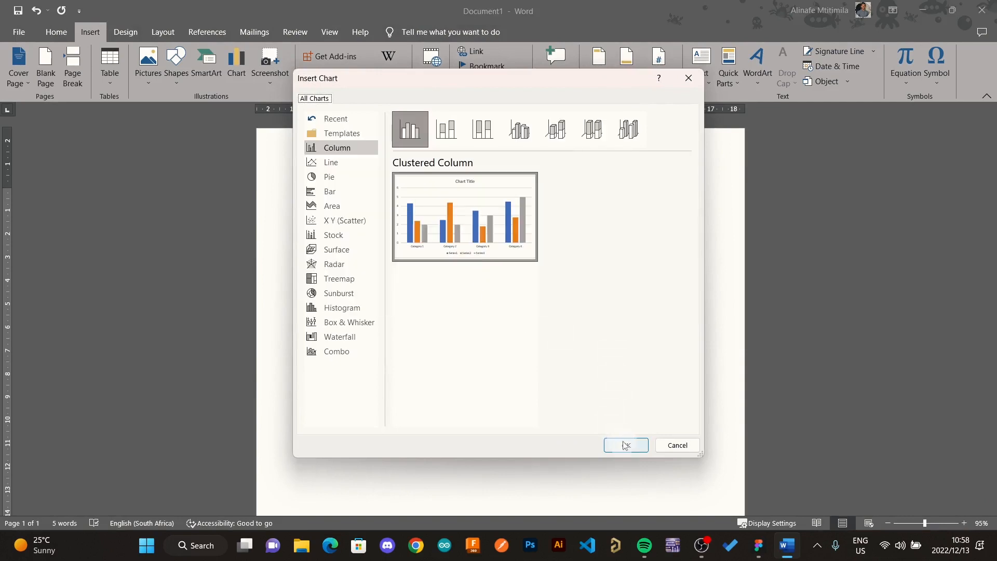
{"action": "left_click", "coordinate": [677, 445]}
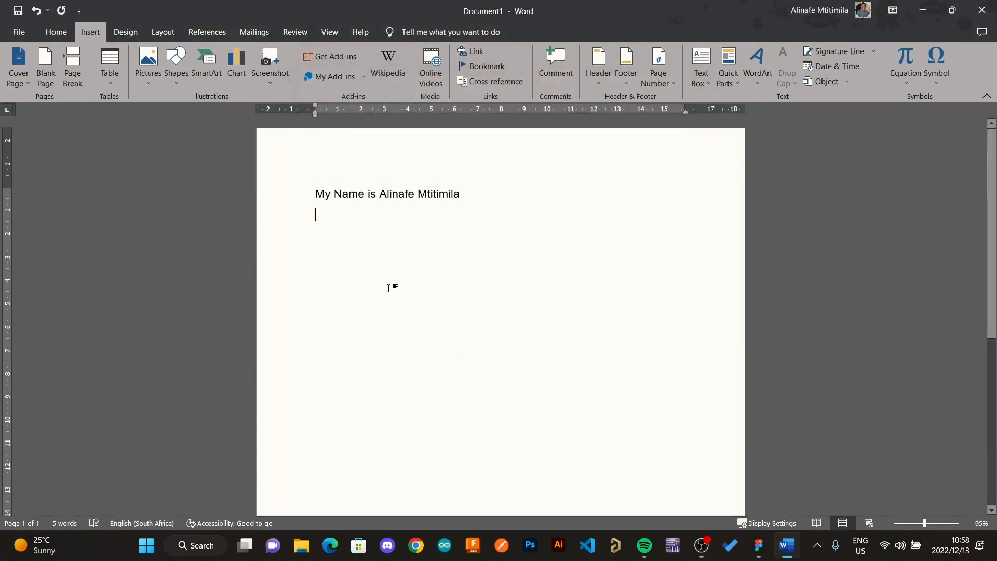
{"action": "left_click", "coordinate": [273, 82]}
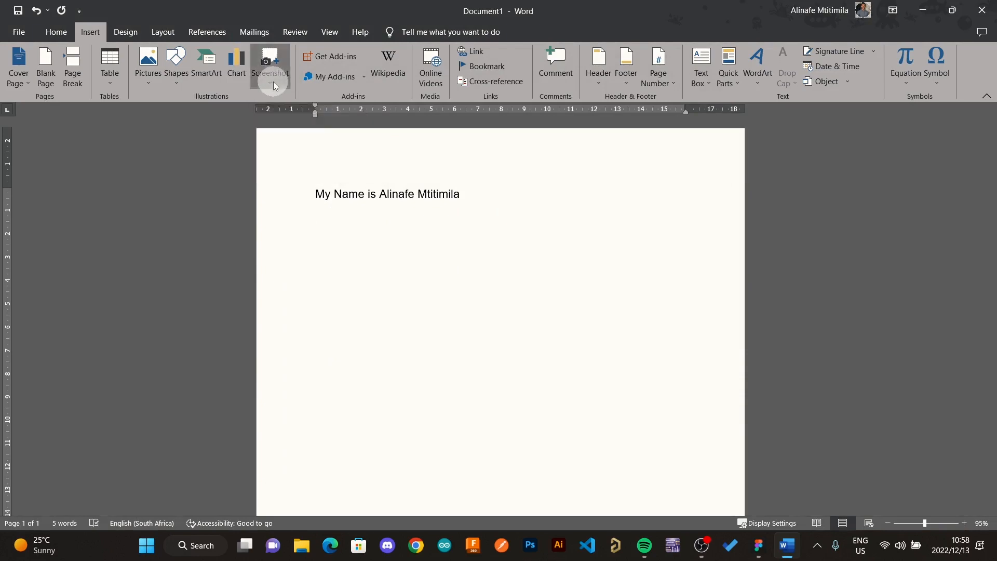
{"action": "left_click", "coordinate": [273, 82]}
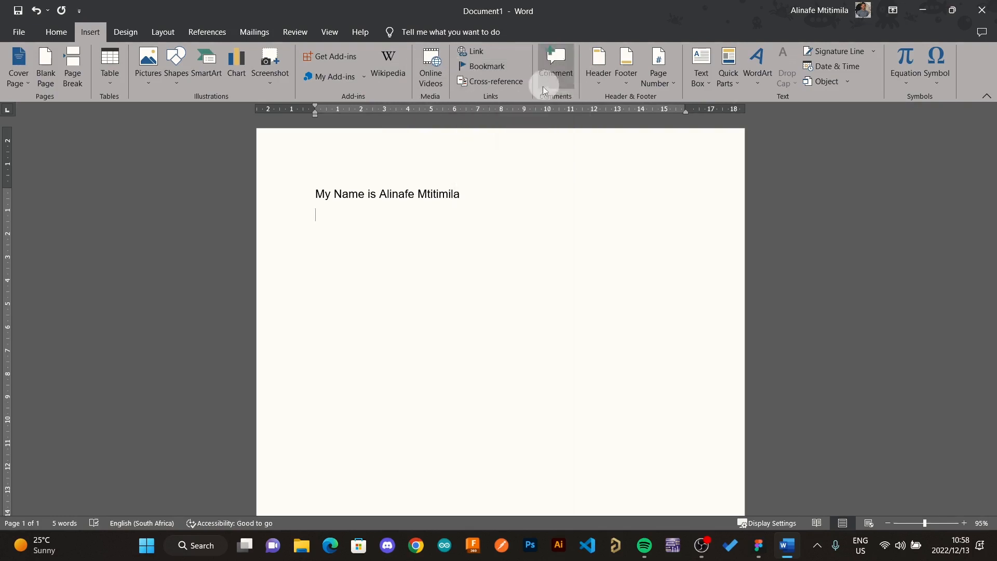
- Attach a comment reading "My surname" to the surname at the end of the sentence
{"action": "left_click", "coordinate": [552, 65]}
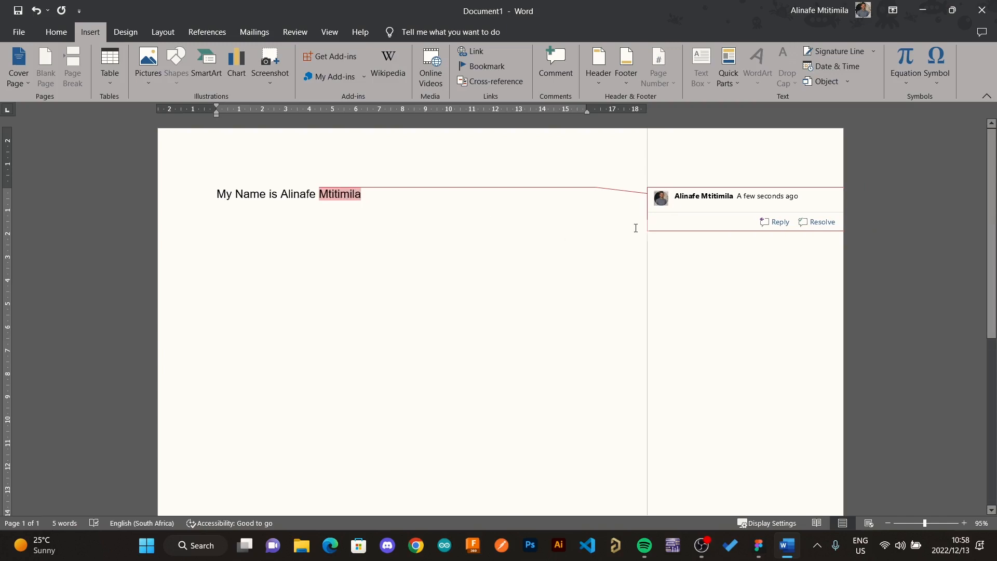
{"action": "type", "text": "My surname"}
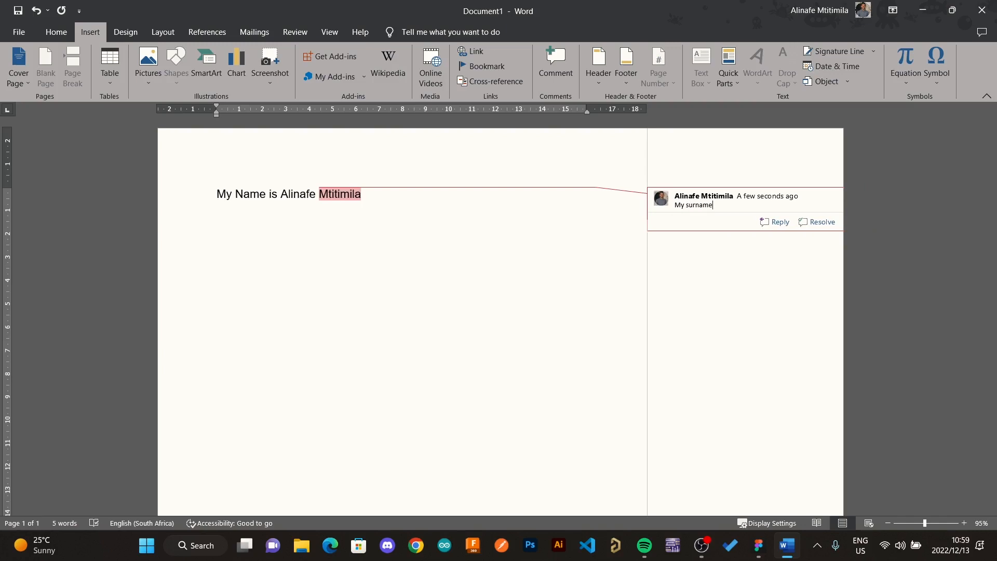
{"action": "key", "text": "Return"}
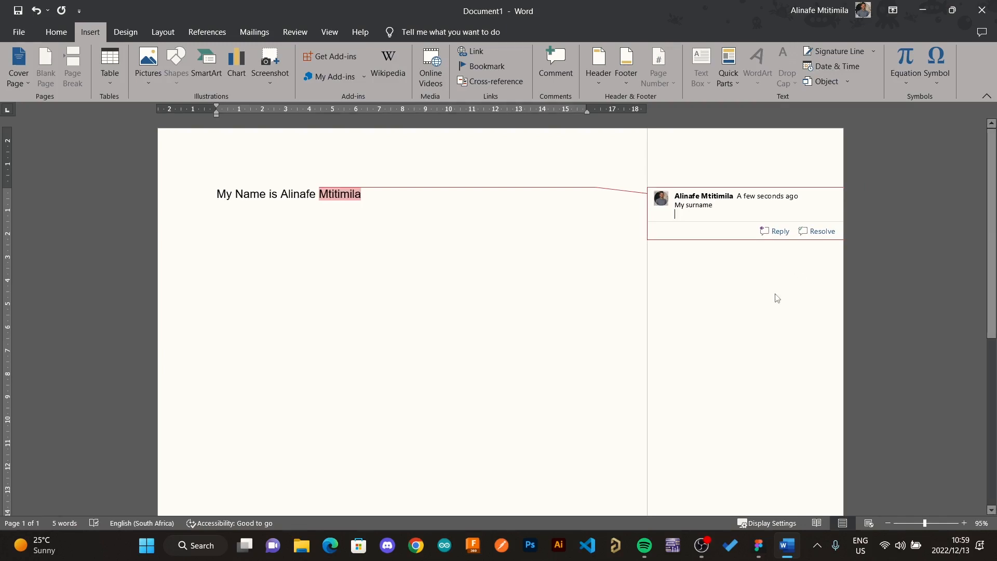
{"action": "left_click", "coordinate": [447, 283]}
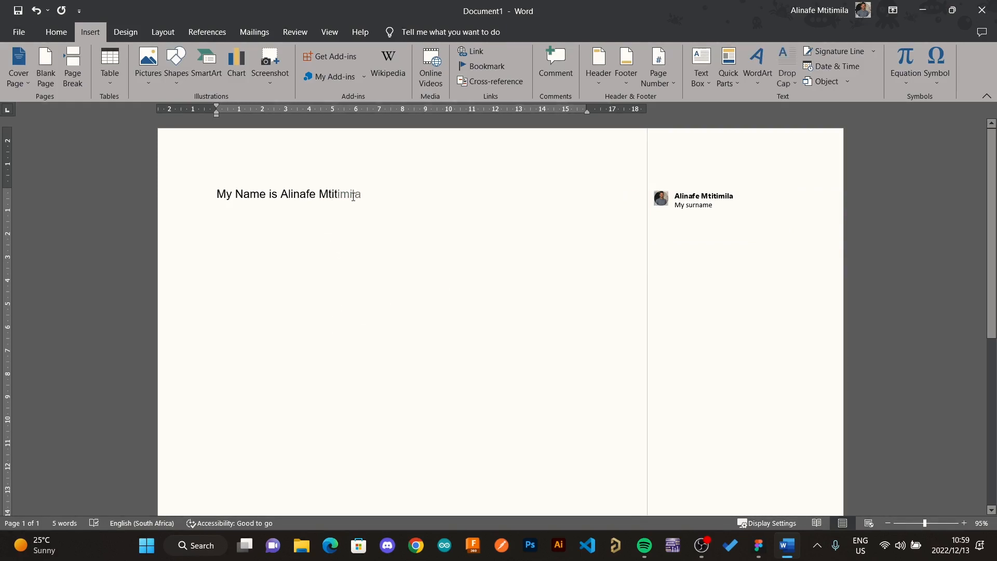
- Check which word the comment is attached to by selecting the surname and activating the comment
{"action": "left_click_drag", "start_coordinate": [364, 196], "coordinate": [315, 200]}
{"action": "left_click", "coordinate": [335, 199]}
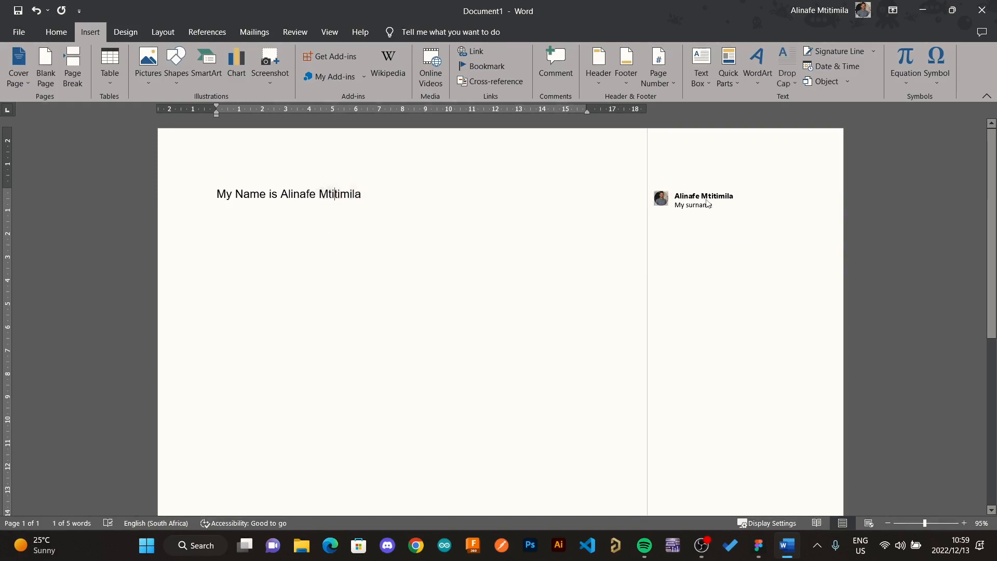
{"action": "left_click", "coordinate": [743, 203]}
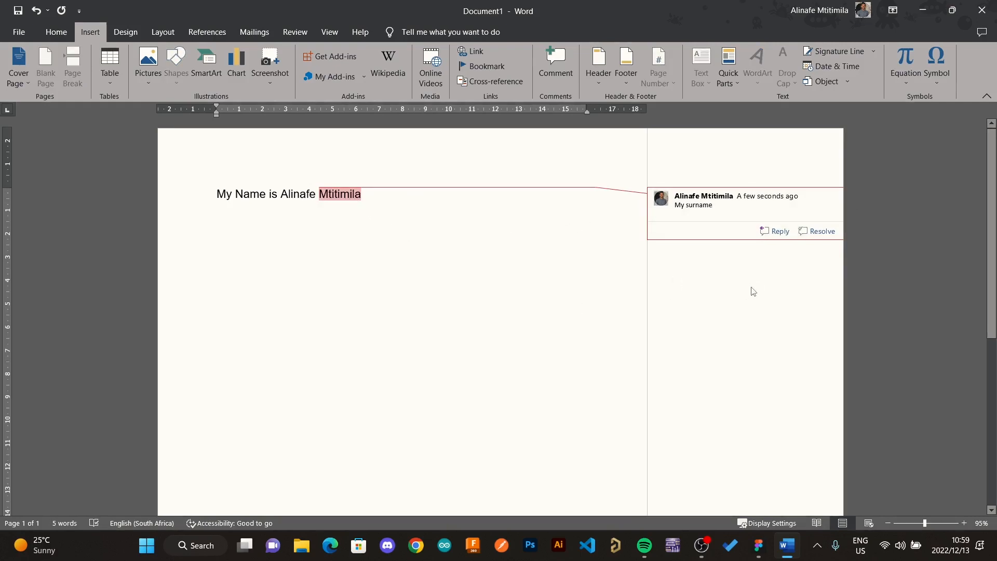
- Resolve the "My surname" comment and check how the resolved comment appears when activated and when the document body is active
{"action": "left_click", "coordinate": [362, 197]}
{"action": "left_click", "coordinate": [669, 232]}
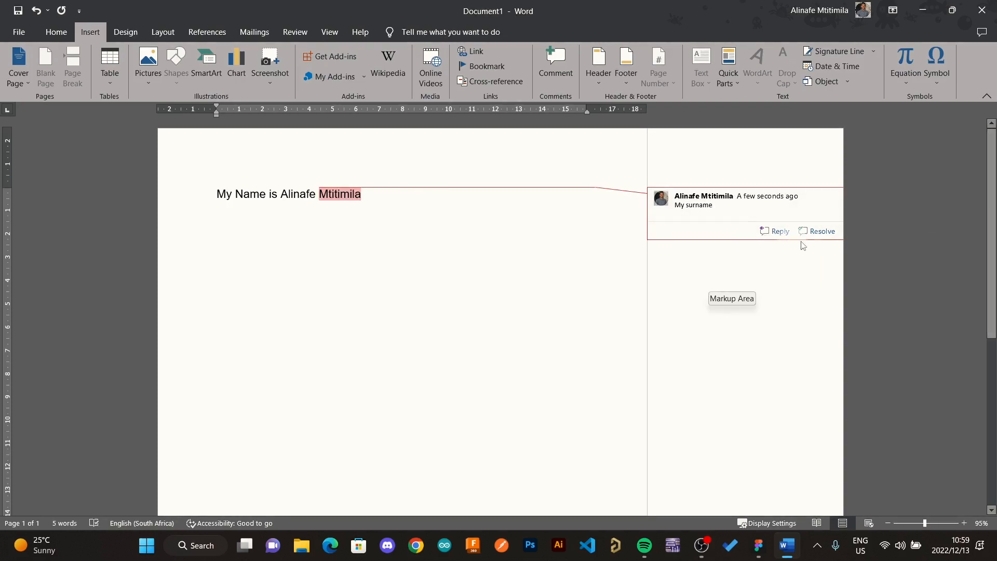
{"action": "left_click", "coordinate": [823, 232]}
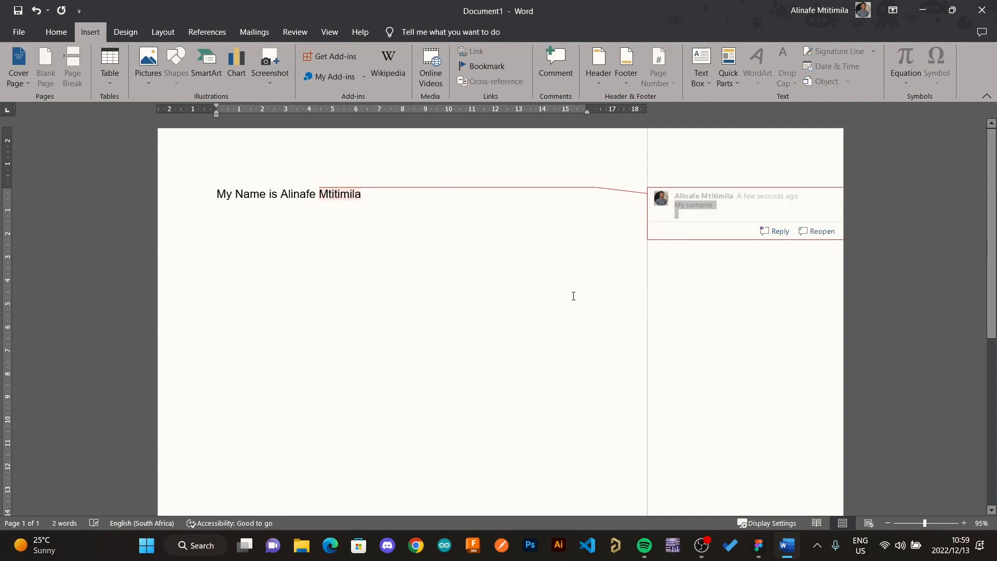
{"action": "left_click", "coordinate": [333, 238]}
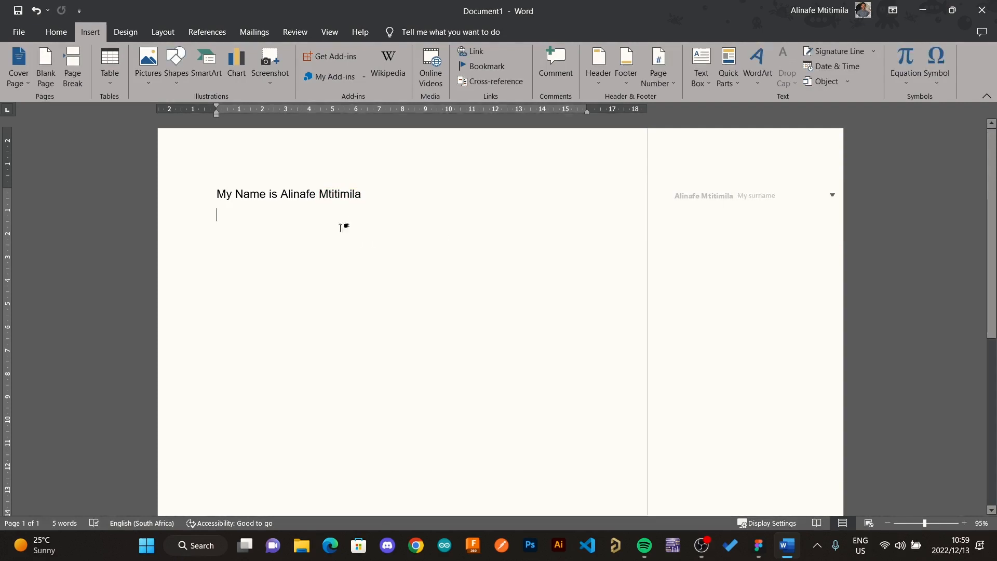
{"action": "left_click", "coordinate": [767, 195]}
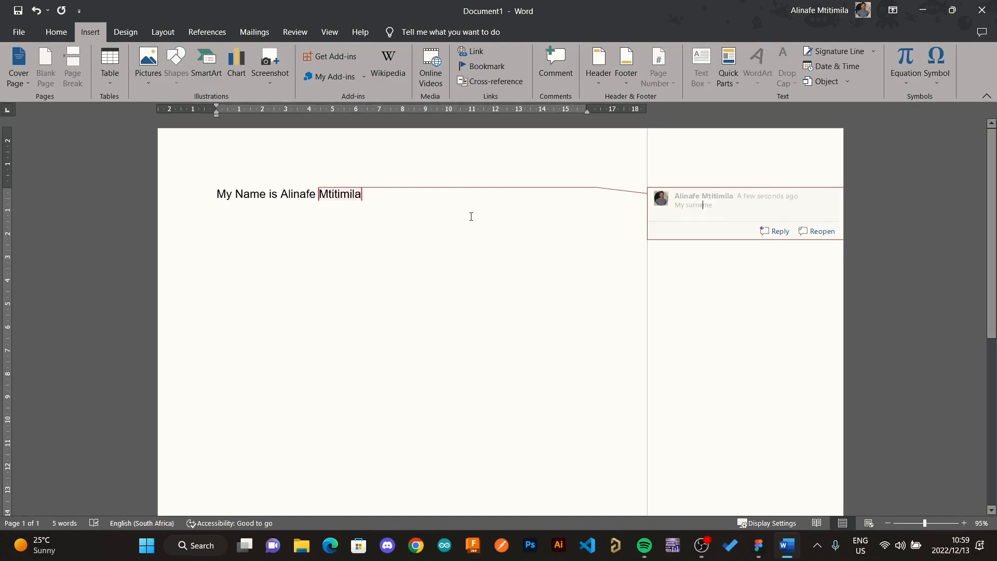
{"action": "left_click", "coordinate": [292, 274]}
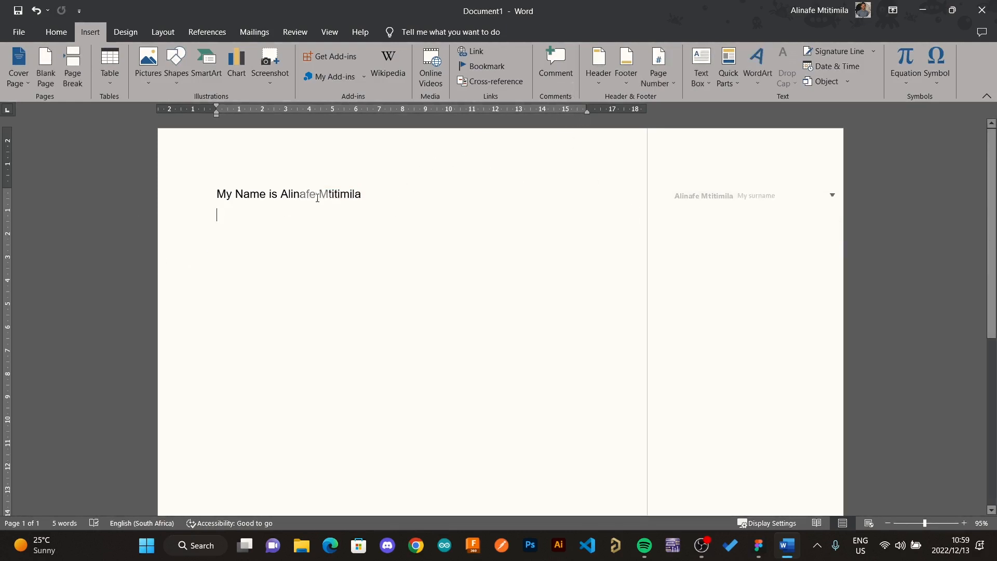
- Insert the built-in Facet (Even Page) header and close header editing
{"action": "left_click", "coordinate": [600, 79]}
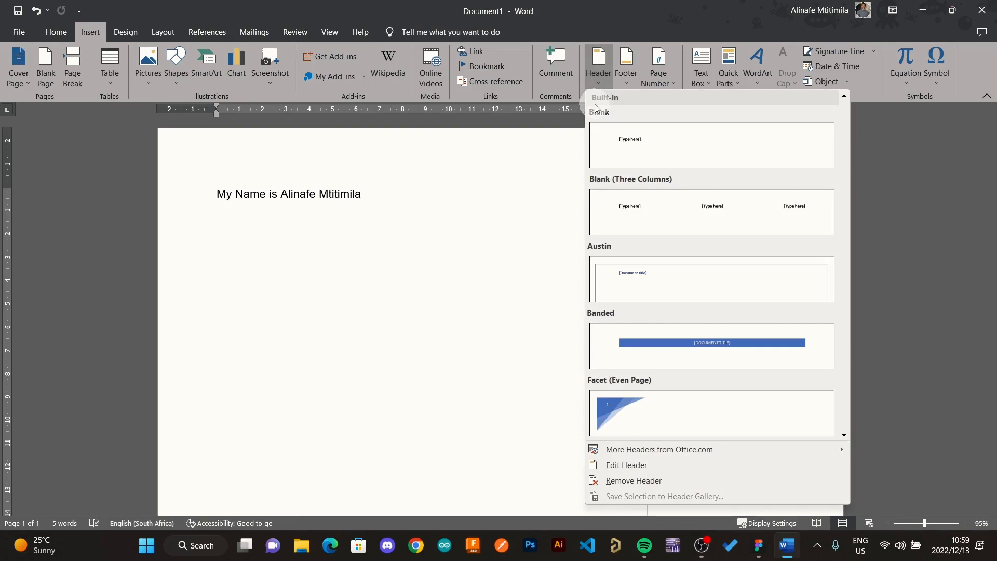
{"action": "left_click", "coordinate": [754, 418]}
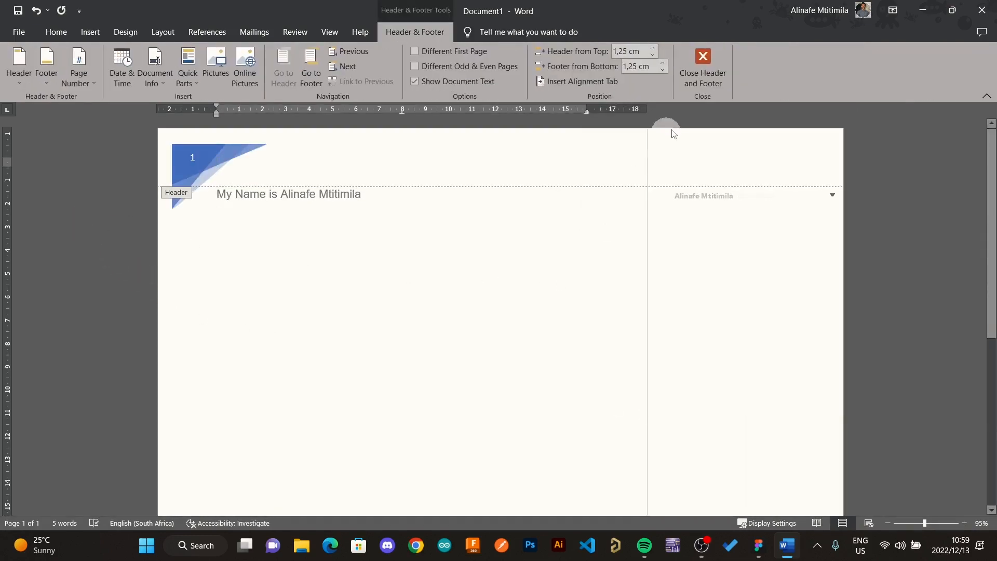
{"action": "scroll", "coordinate": [336, 292], "scroll_direction": "down", "scroll_amount": 5}
{"action": "scroll", "coordinate": [341, 291], "scroll_direction": "up", "scroll_amount": 5}
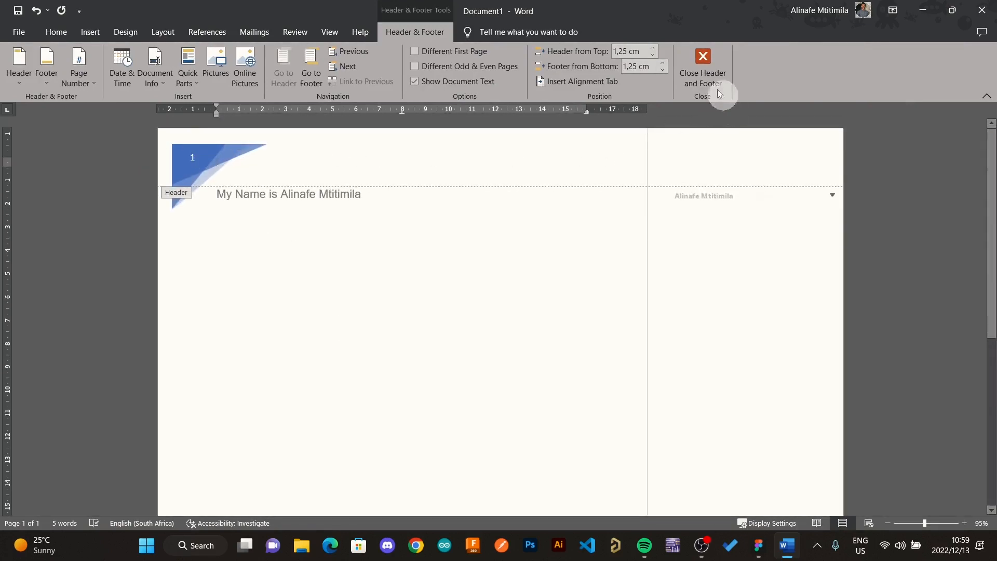
{"action": "left_click", "coordinate": [703, 72]}
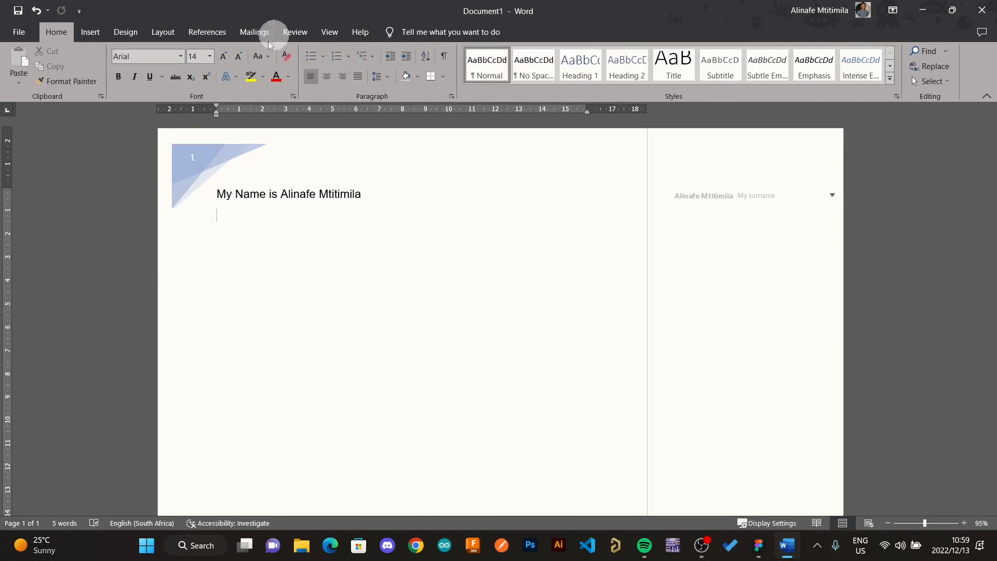
- Review the page number placement and formatting options without inserting any
{"action": "left_click", "coordinate": [88, 31]}
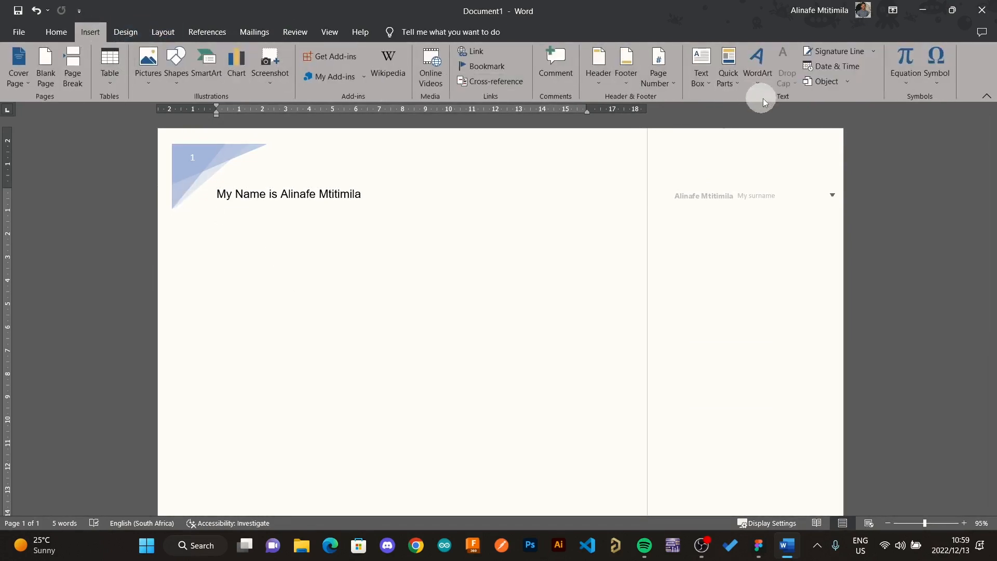
{"action": "left_click", "coordinate": [672, 82]}
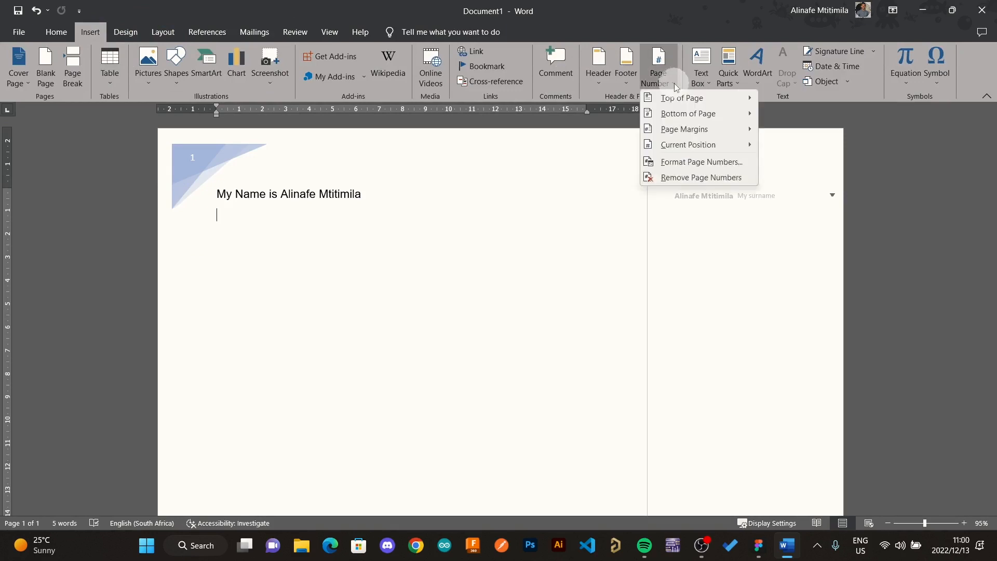
{"action": "left_click", "coordinate": [673, 83]}
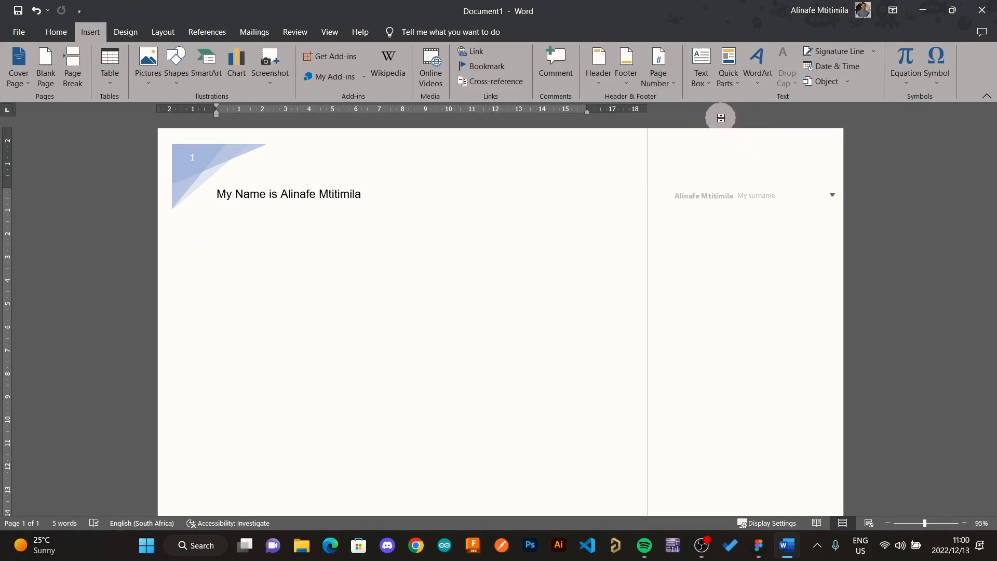
- Insert the built-in Austin Sidebar text box and return to the document body
{"action": "left_click", "coordinate": [695, 76]}
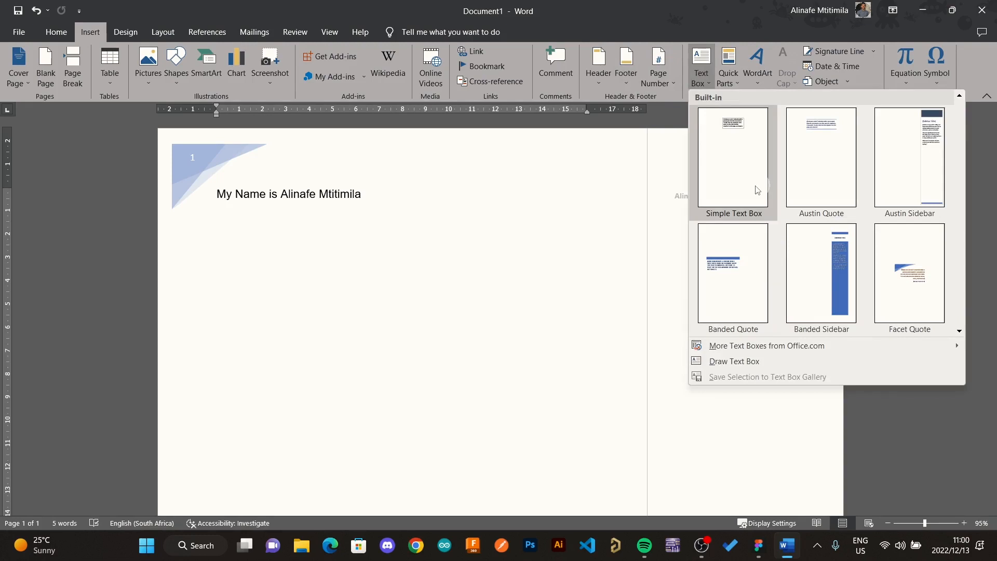
{"action": "left_click", "coordinate": [941, 177]}
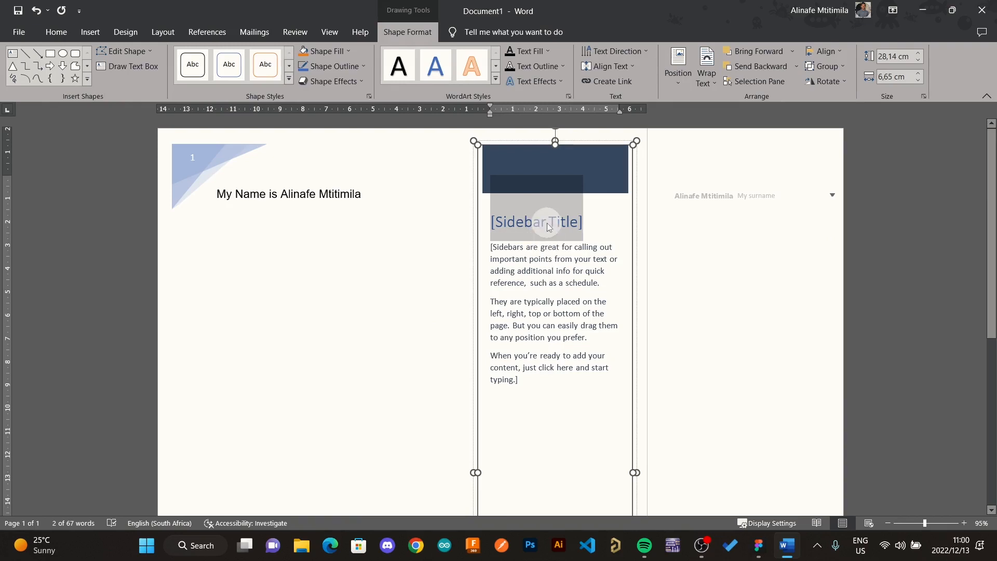
{"action": "left_click", "coordinate": [335, 285]}
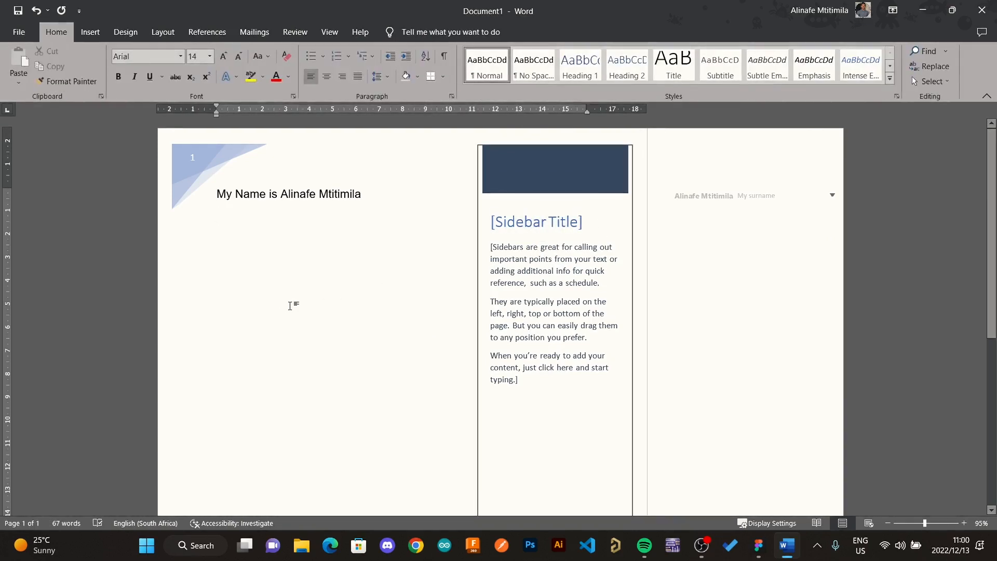
{"action": "scroll", "coordinate": [331, 304], "scroll_direction": "down", "scroll_amount": 2}
{"action": "scroll", "coordinate": [331, 305], "scroll_direction": "up", "scroll_amount": 2}
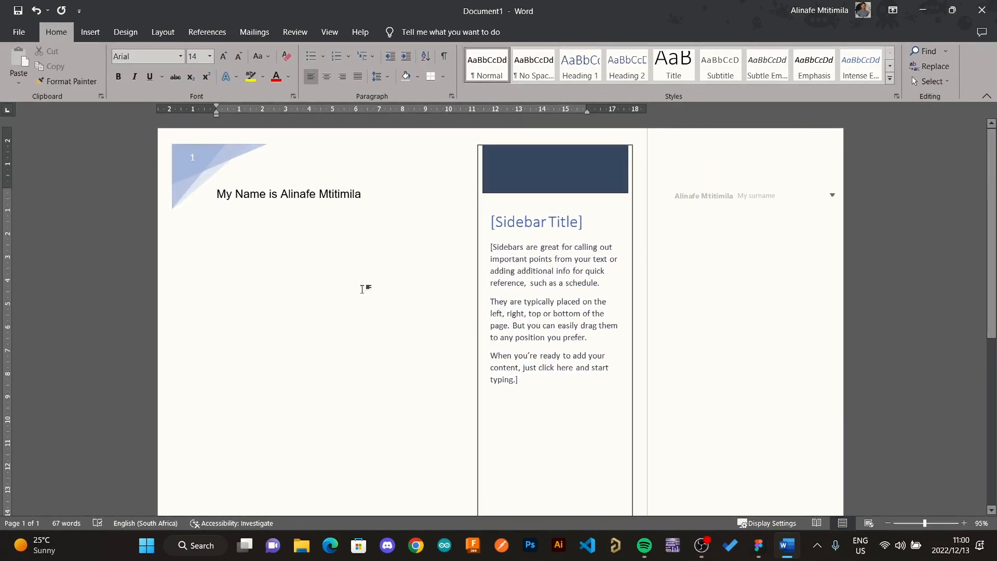
- Review the Quick Parts entries, including AutoText and Document Property, and the WordArt styles, without inserting any
{"action": "left_click", "coordinate": [98, 34]}
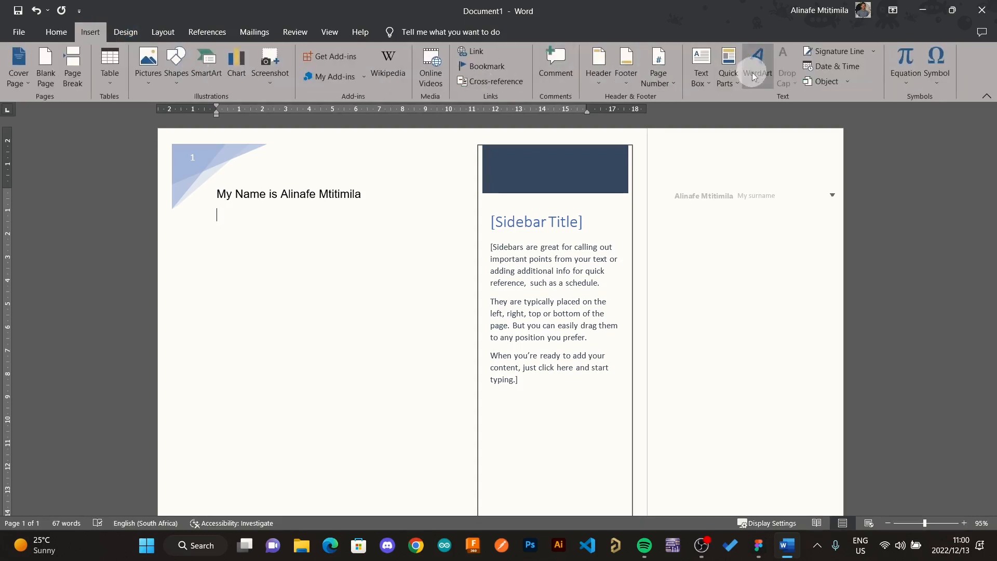
{"action": "left_click", "coordinate": [725, 80]}
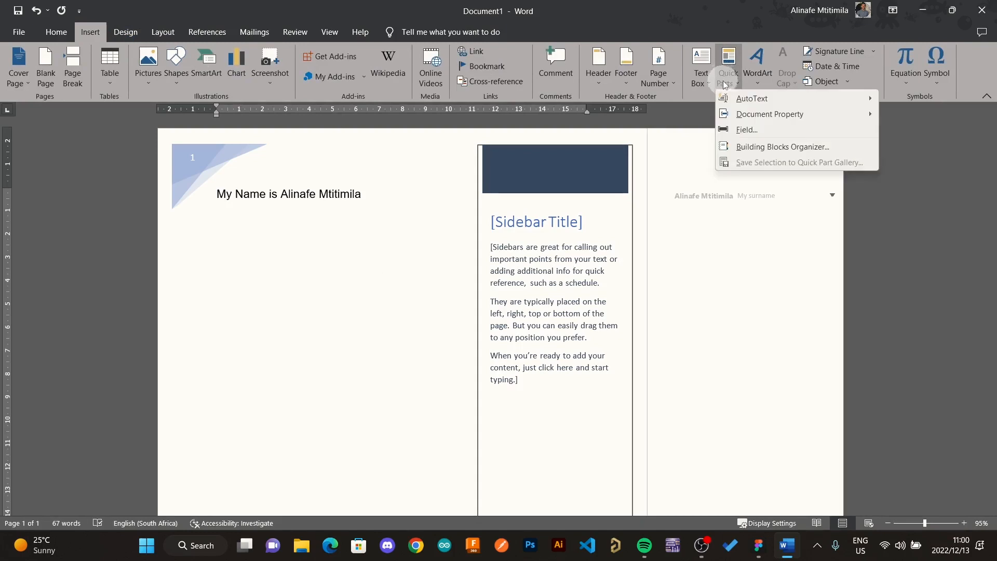
{"action": "mouse_move", "coordinate": [727, 98]}
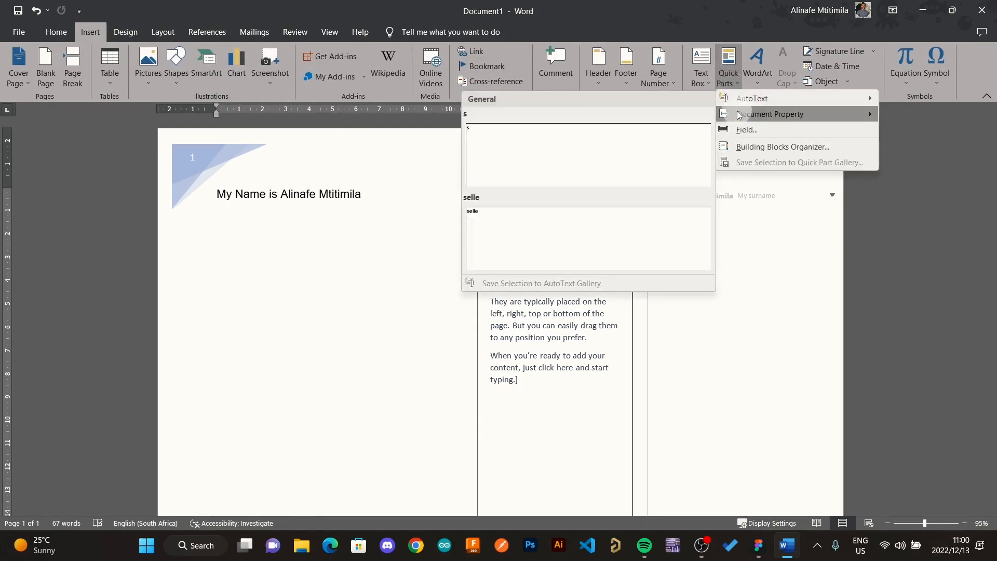
{"action": "mouse_move", "coordinate": [743, 113]}
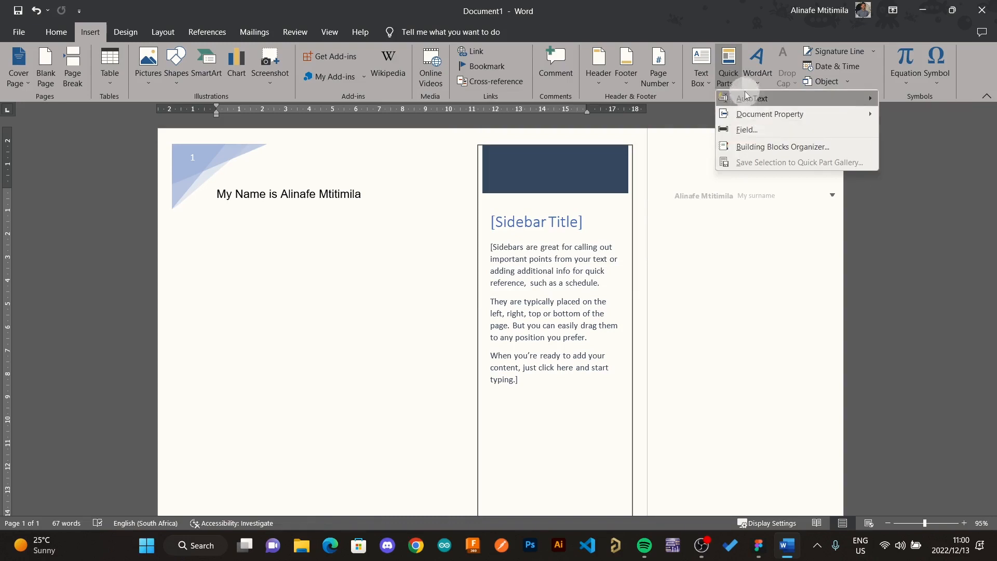
{"action": "left_click", "coordinate": [726, 57]}
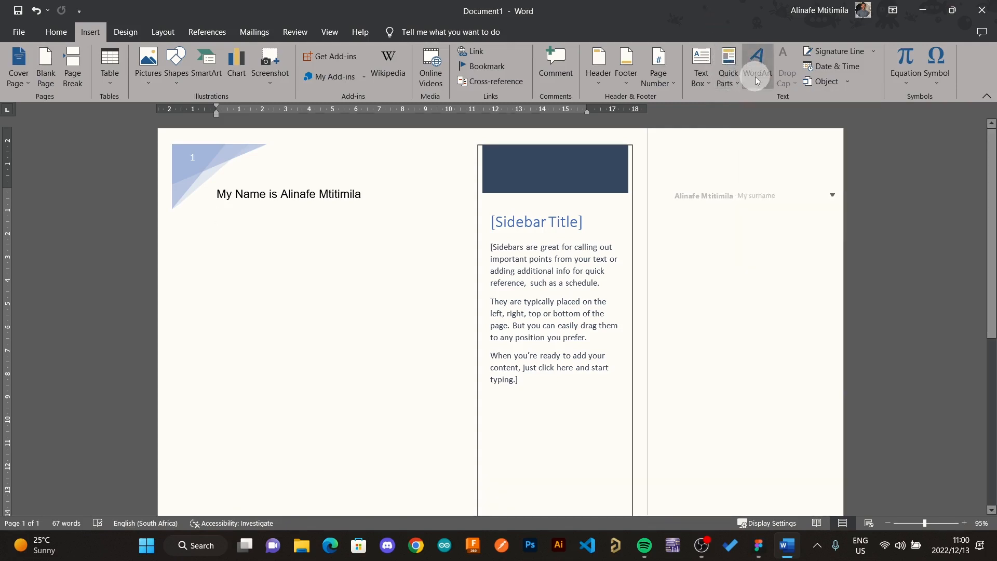
{"action": "left_click", "coordinate": [757, 81]}
{"action": "left_click", "coordinate": [728, 28]}
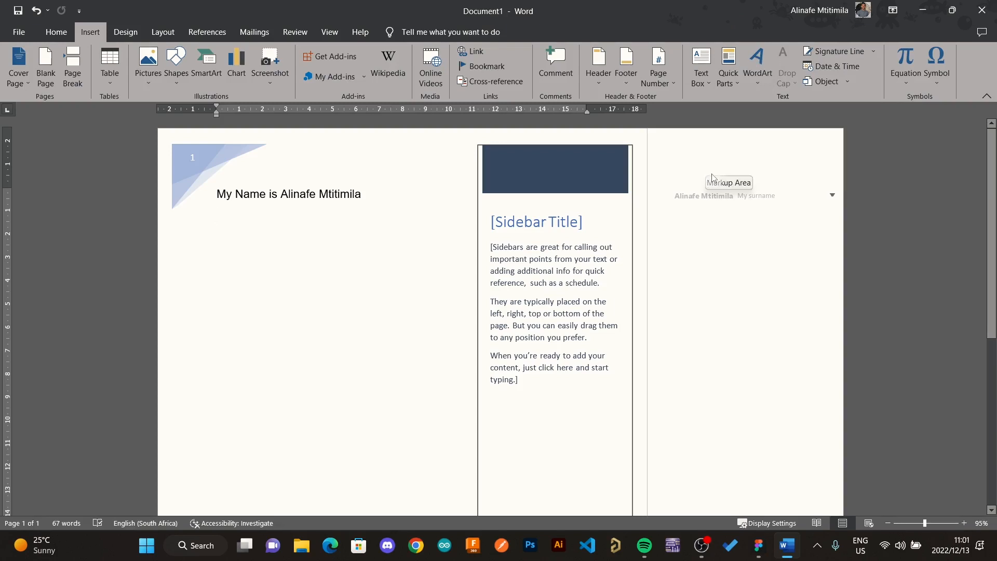
- Insert the current date in the 2022/12/13 format below the sentence and start a new line after it
{"action": "key", "text": "alt+n"}
{"action": "key", "text": "d"}
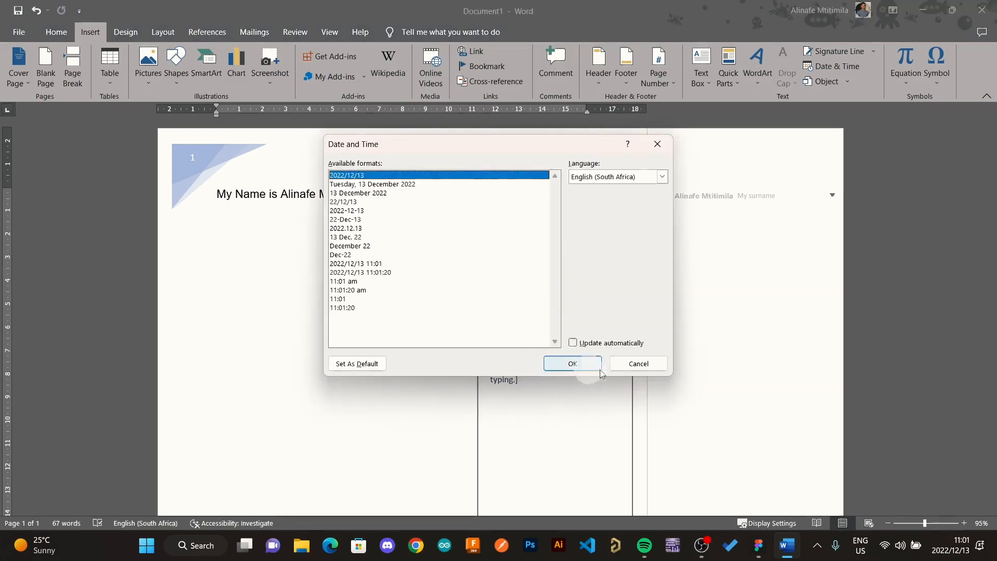
{"action": "left_click", "coordinate": [575, 363]}
{"action": "scroll", "coordinate": [347, 325], "scroll_direction": "down", "scroll_amount": 3}
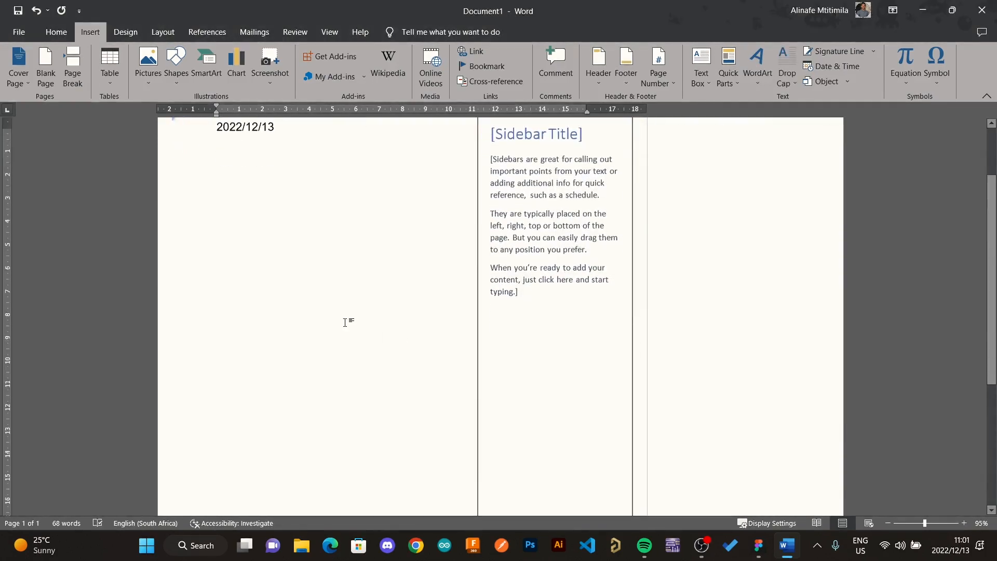
{"action": "scroll", "coordinate": [345, 323], "scroll_direction": "up", "scroll_amount": 3}
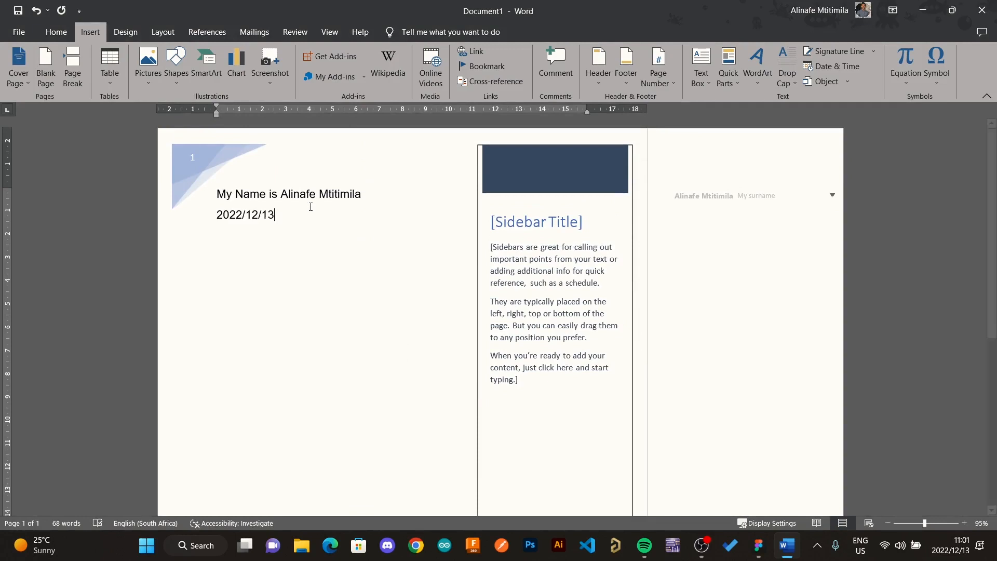
{"action": "key", "text": "Return"}
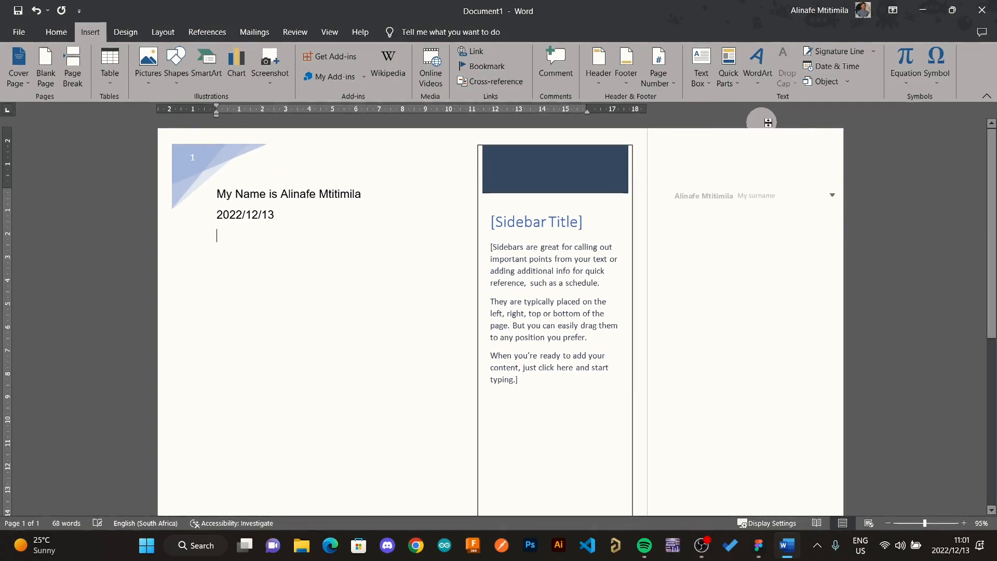
- Review the object types available for embedding in the document, without inserting one
{"action": "left_click", "coordinate": [847, 81]}
{"action": "left_click", "coordinate": [833, 98]}
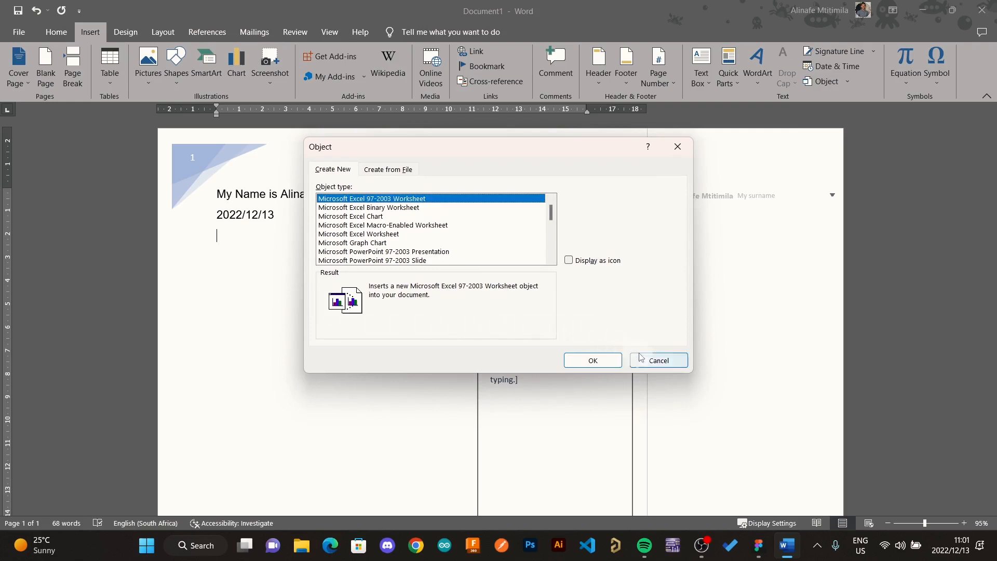
{"action": "left_click", "coordinate": [658, 360]}
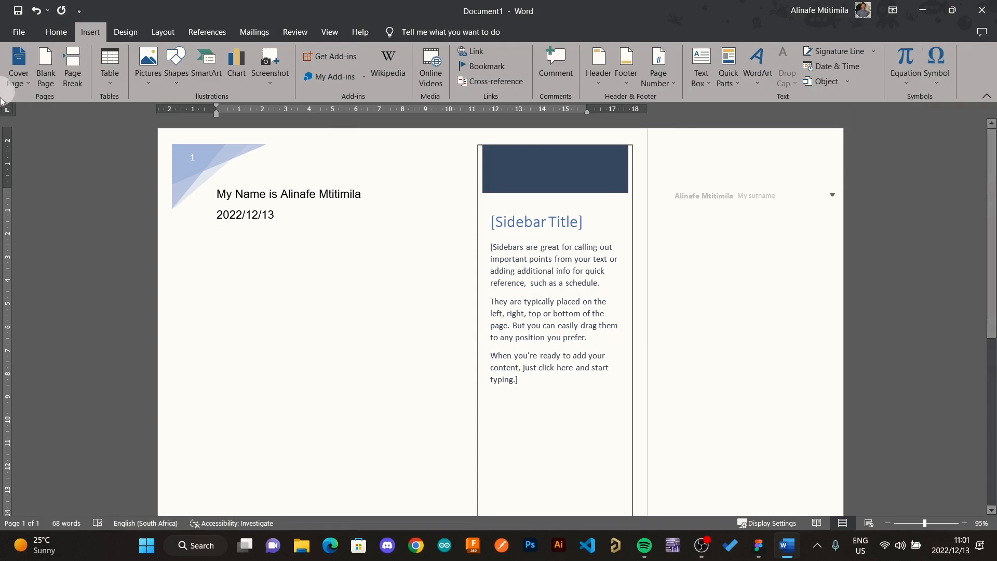
- Review the document themes, theme colours, theme fonts, paragraph spacing options and effects without applying any
{"action": "left_click", "coordinate": [127, 38]}
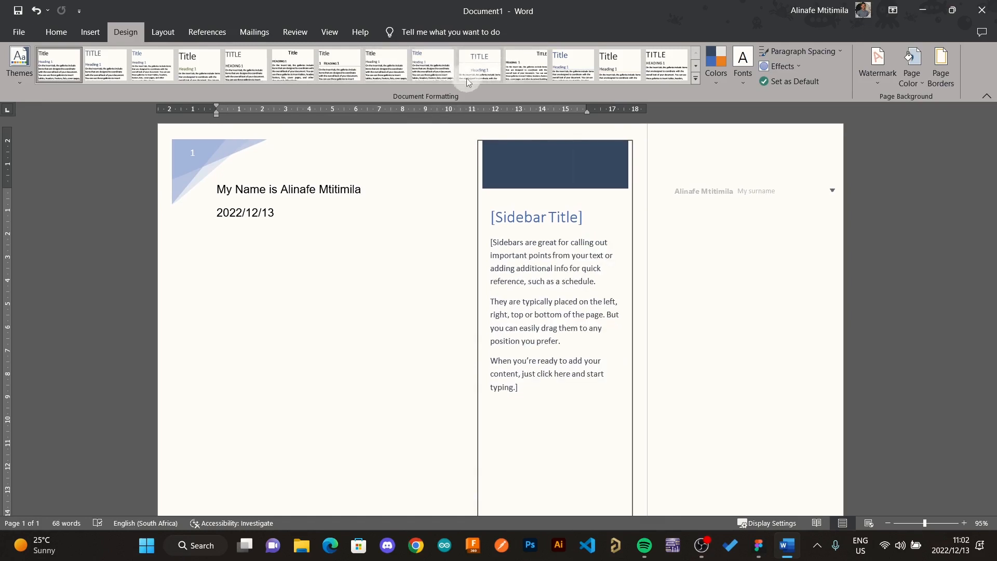
{"action": "left_click", "coordinate": [29, 84]}
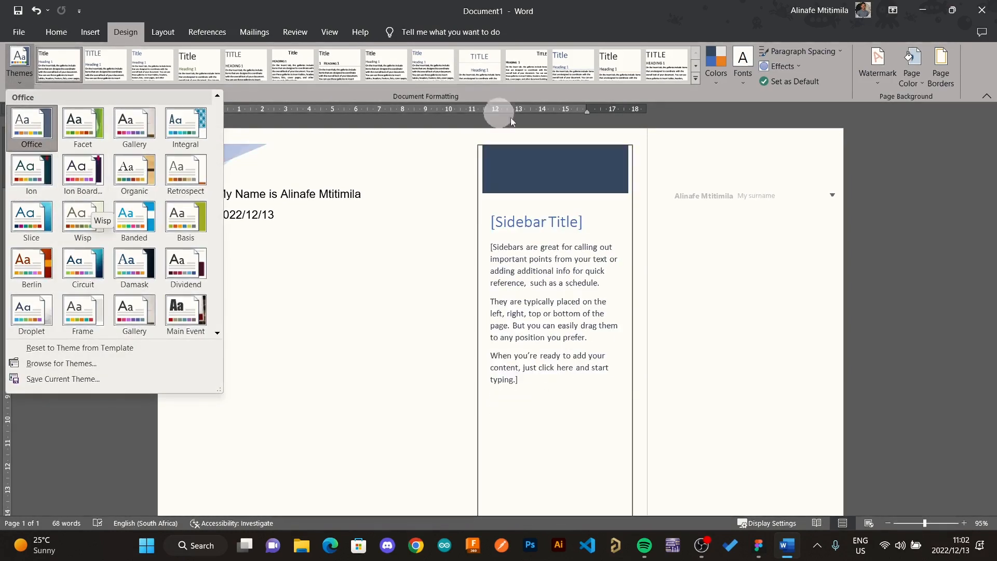
{"action": "left_click", "coordinate": [719, 79]}
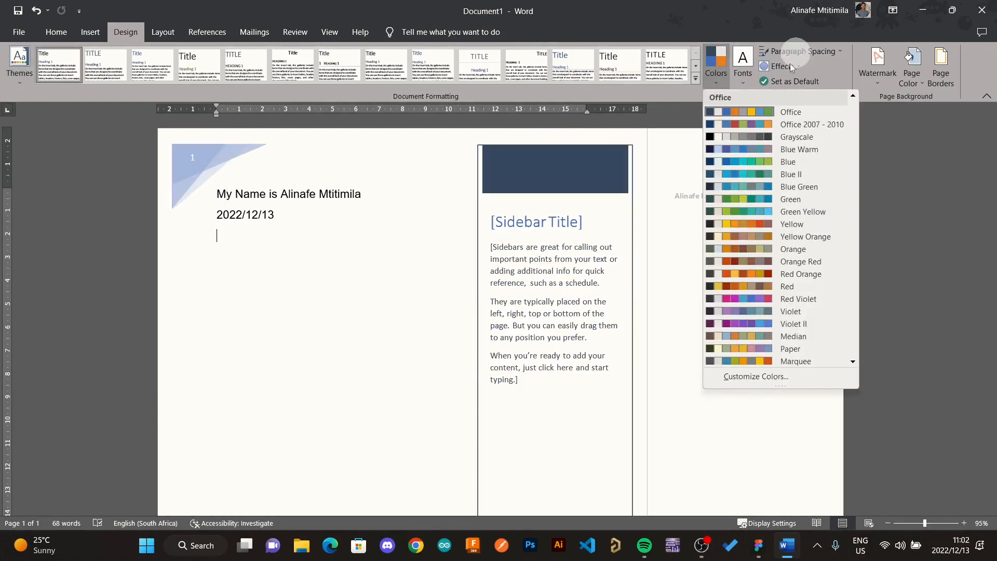
{"action": "left_click", "coordinate": [741, 78]}
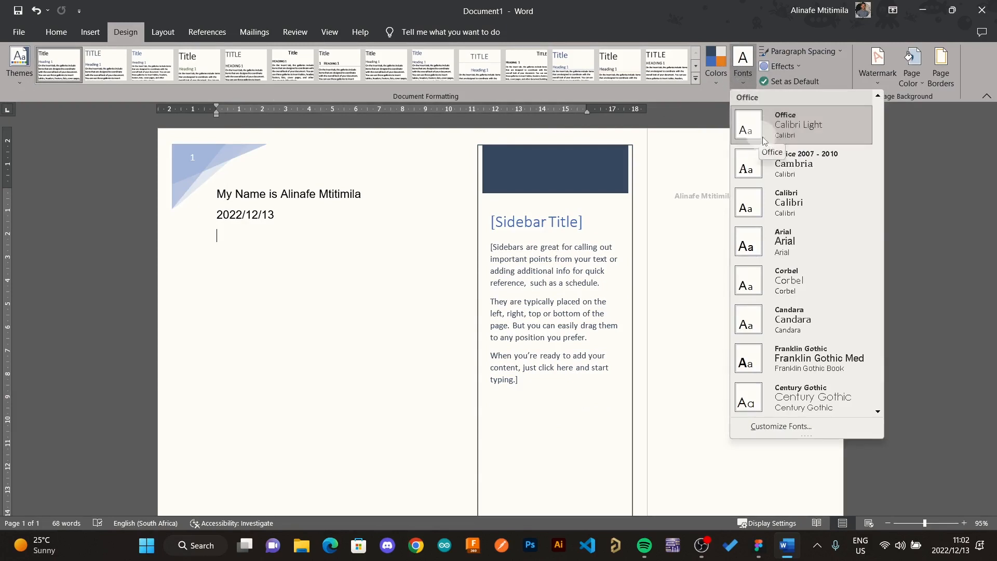
{"action": "left_click", "coordinate": [685, 129]}
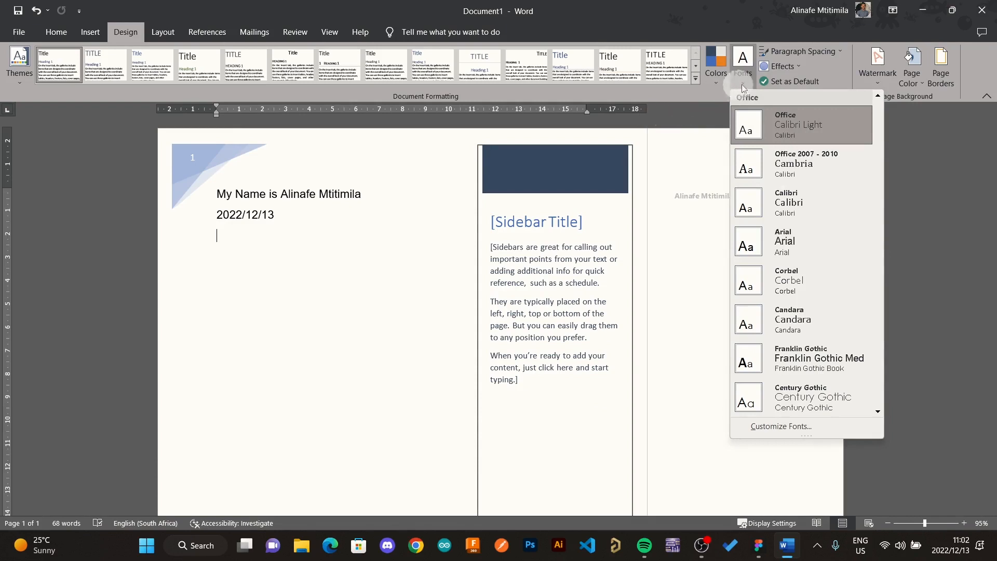
{"action": "left_click", "coordinate": [821, 53]}
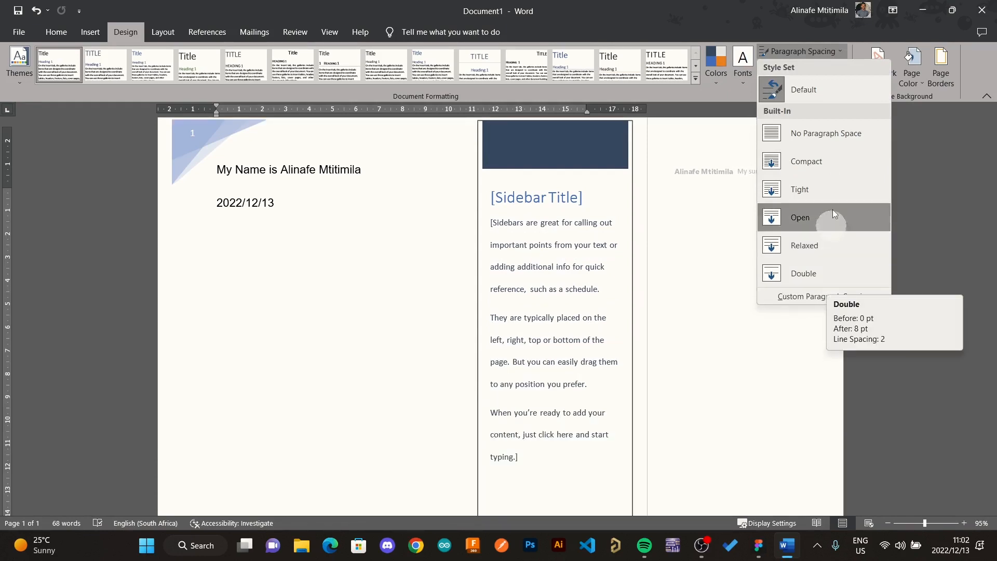
{"action": "left_click", "coordinate": [741, 36]}
{"action": "left_click", "coordinate": [785, 70]}
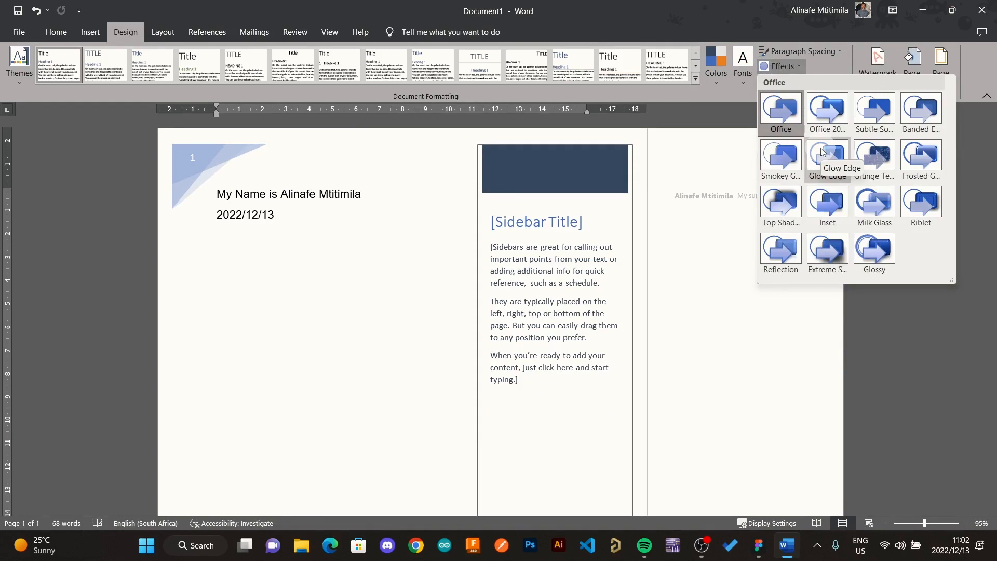
{"action": "left_click", "coordinate": [709, 7]}
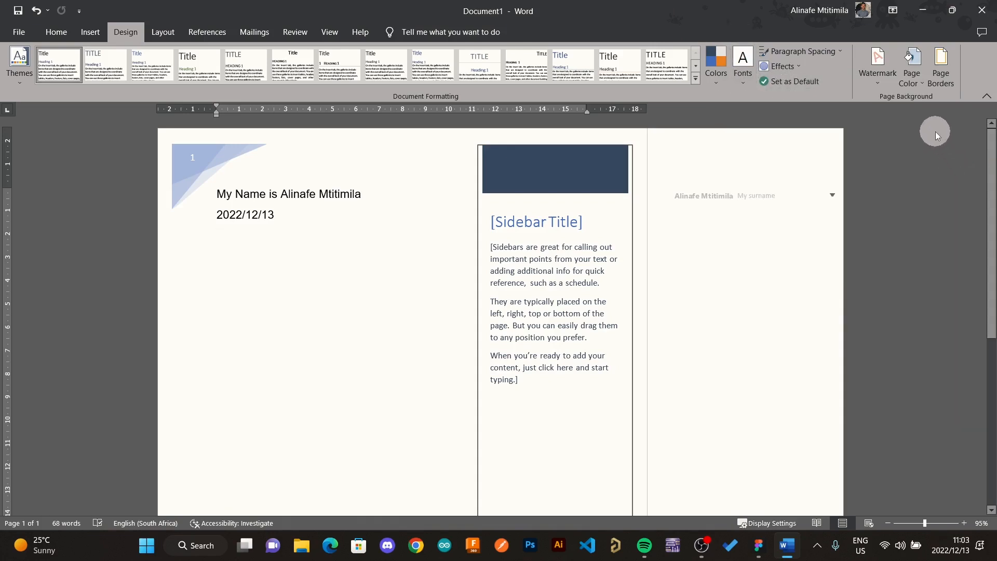
- Add the CONFIDENTIAL 1 watermark to the document and check it down the page
{"action": "left_click", "coordinate": [874, 84]}
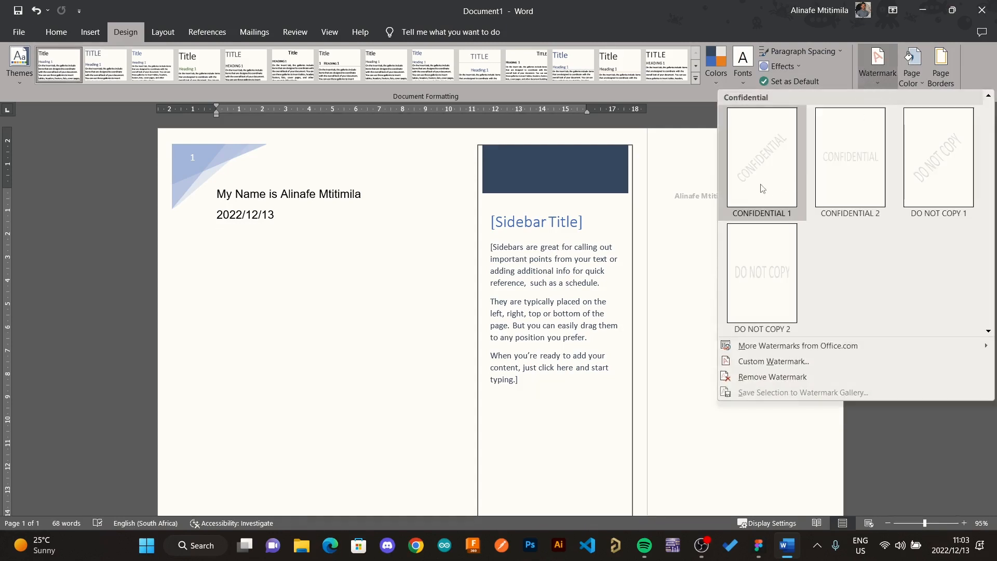
{"action": "left_click", "coordinate": [762, 188]}
{"action": "scroll", "coordinate": [306, 328], "scroll_direction": "down", "scroll_amount": 3}
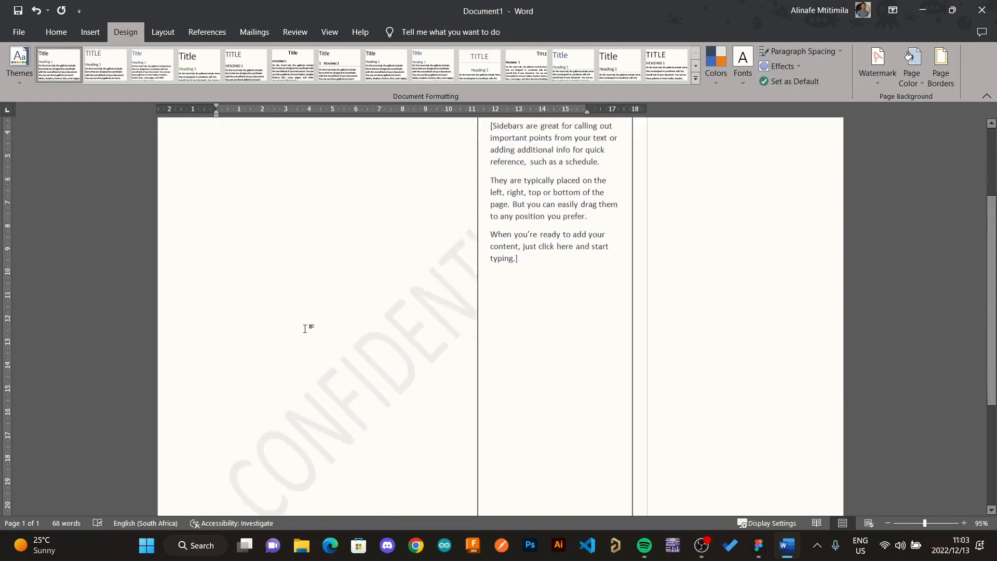
{"action": "scroll", "coordinate": [305, 329], "scroll_direction": "down", "scroll_amount": 4}
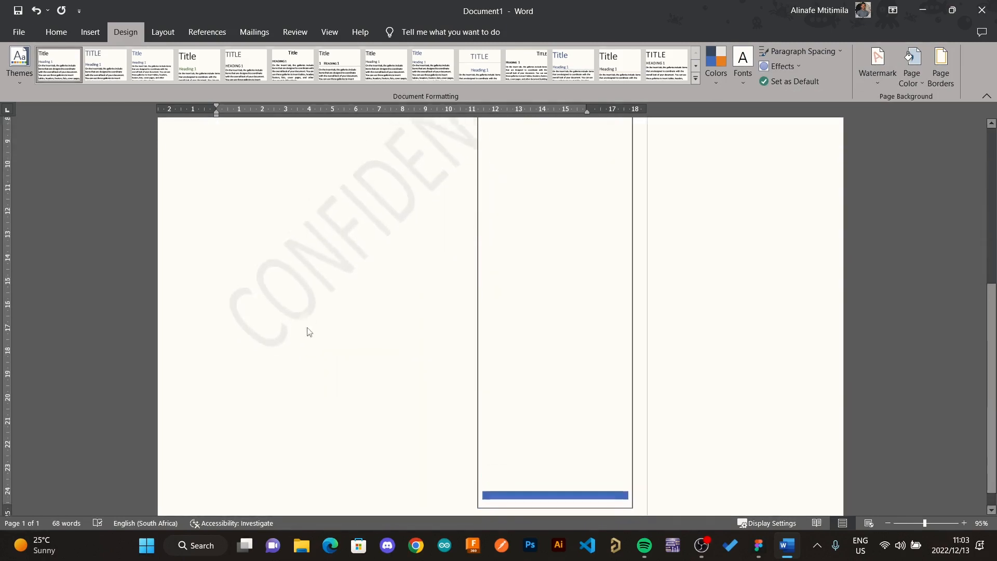
{"action": "scroll", "coordinate": [309, 327], "scroll_direction": "up", "scroll_amount": 5}
{"action": "scroll", "coordinate": [969, 78], "scroll_direction": "up", "scroll_amount": 1}
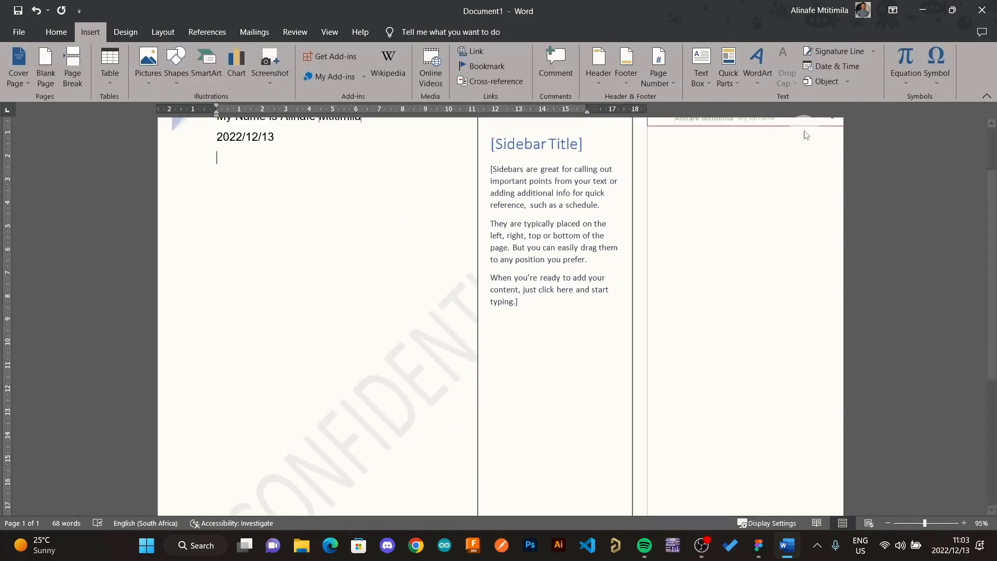
- Try the Orange, Accent 2, Lighter 80% page colour and restore the white page background
{"action": "left_click", "coordinate": [126, 31]}
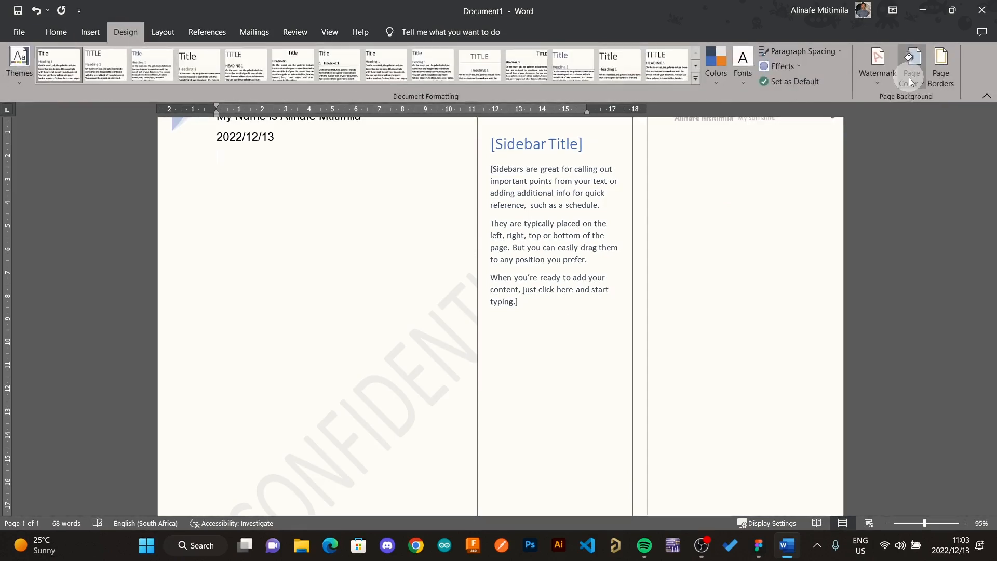
{"action": "left_click", "coordinate": [909, 77]}
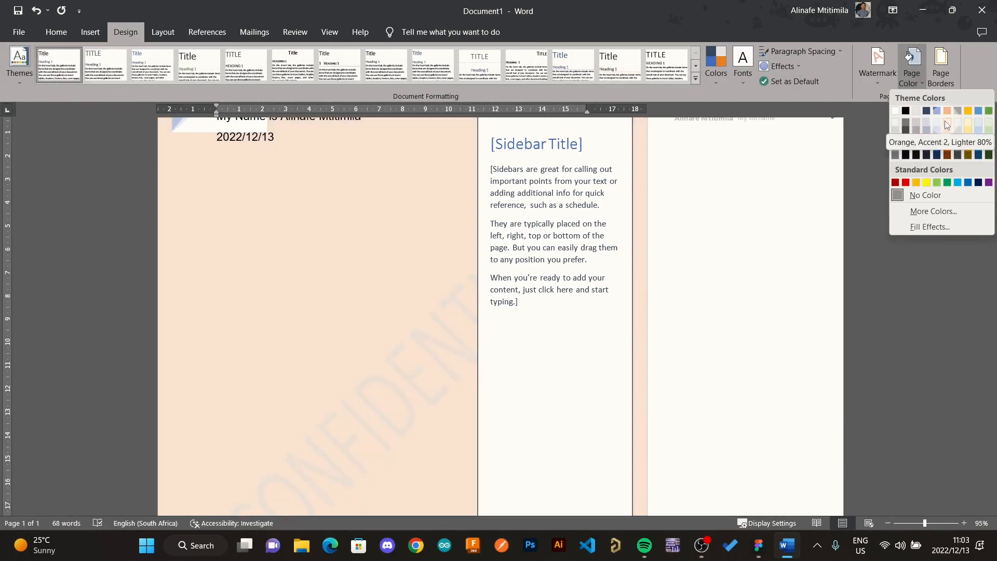
{"action": "left_click", "coordinate": [946, 125]}
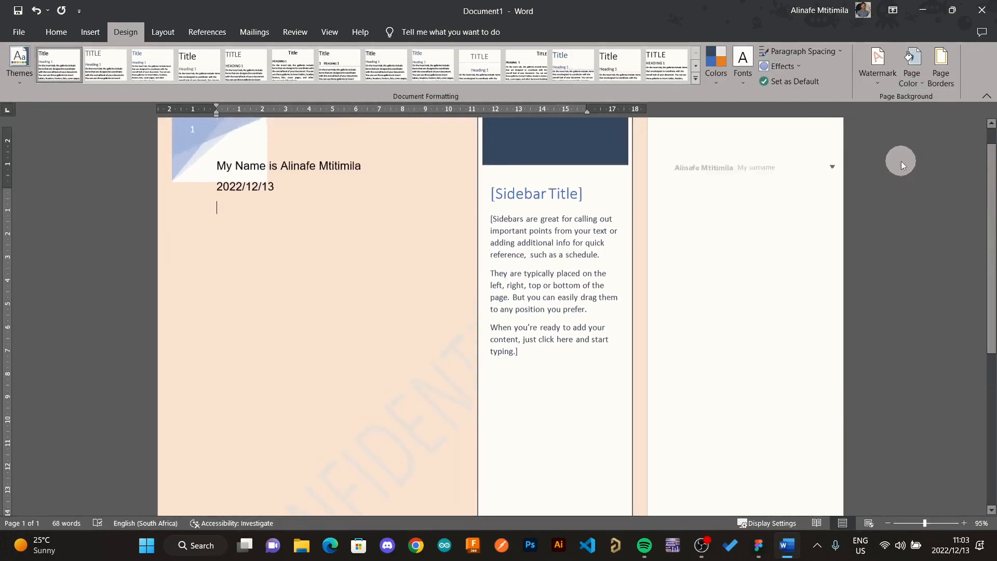
{"action": "scroll", "coordinate": [901, 165], "scroll_direction": "up", "scroll_amount": 1}
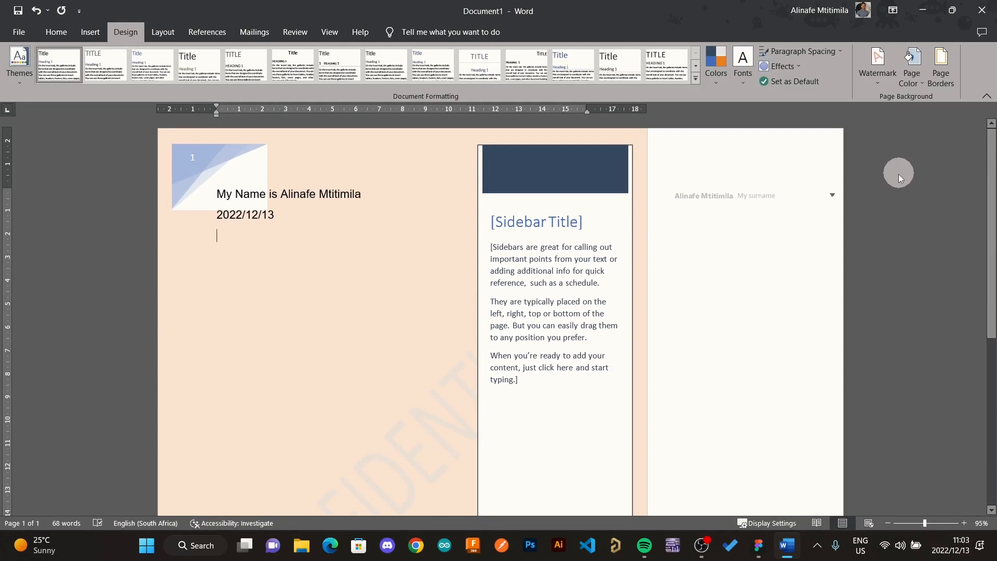
{"action": "left_click", "coordinate": [923, 81]}
{"action": "left_click", "coordinate": [895, 112]}
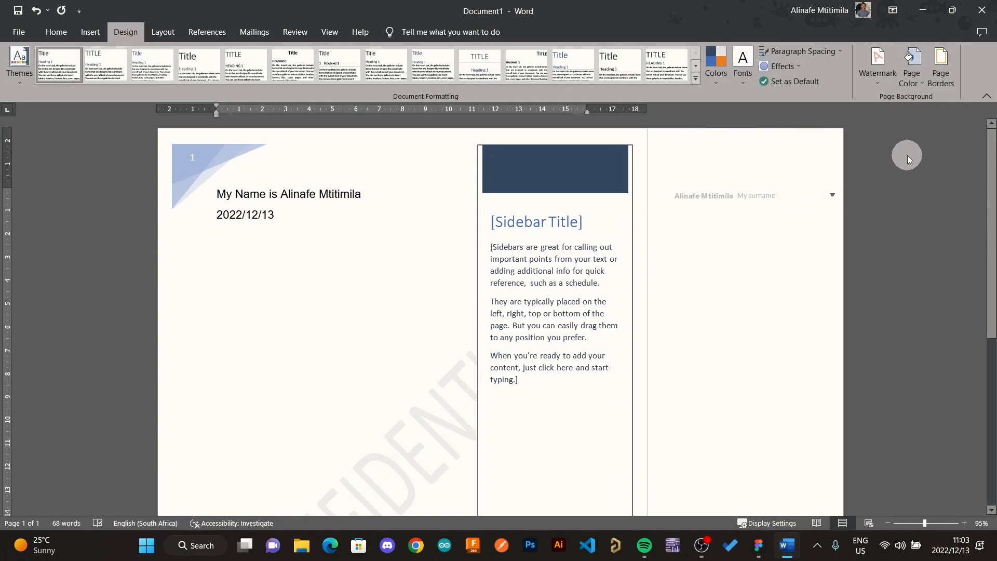
- Apply a Box page border to the whole document and check it along the page
{"action": "left_click", "coordinate": [941, 69]}
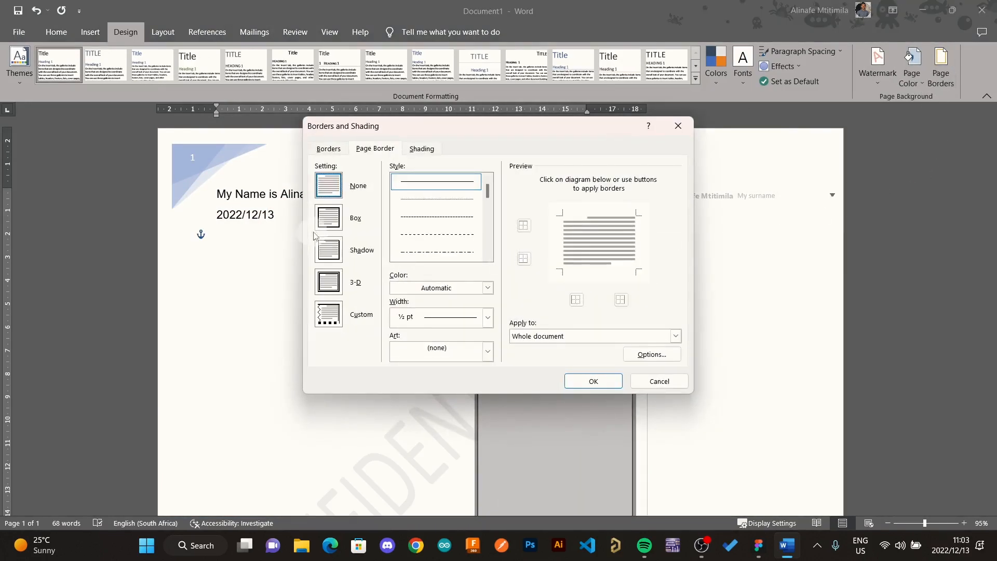
{"action": "left_click", "coordinate": [336, 222]}
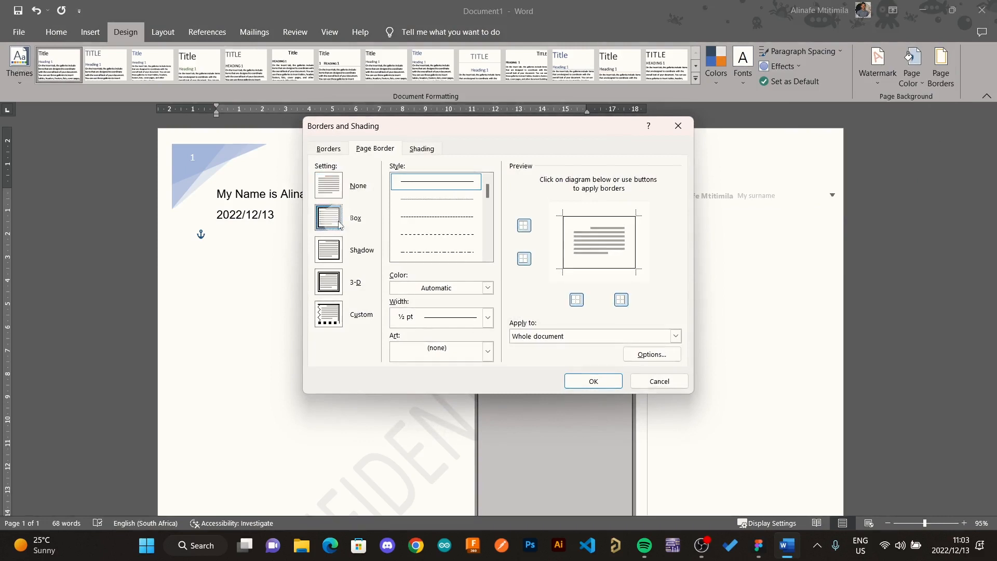
{"action": "left_click", "coordinate": [593, 382]}
{"action": "scroll", "coordinate": [429, 318], "scroll_direction": "down", "scroll_amount": 10}
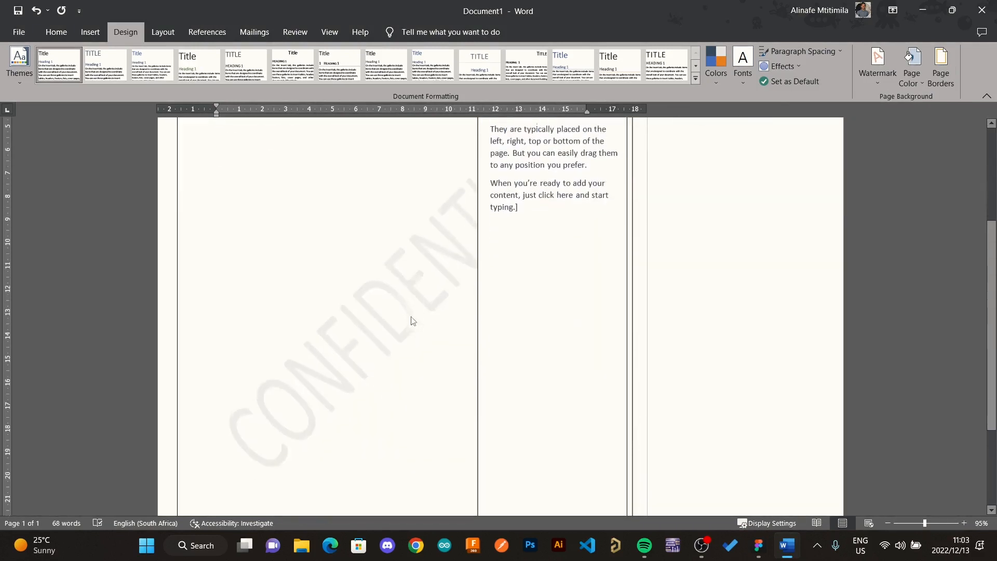
{"action": "scroll", "coordinate": [413, 326], "scroll_direction": "up", "scroll_amount": 10}
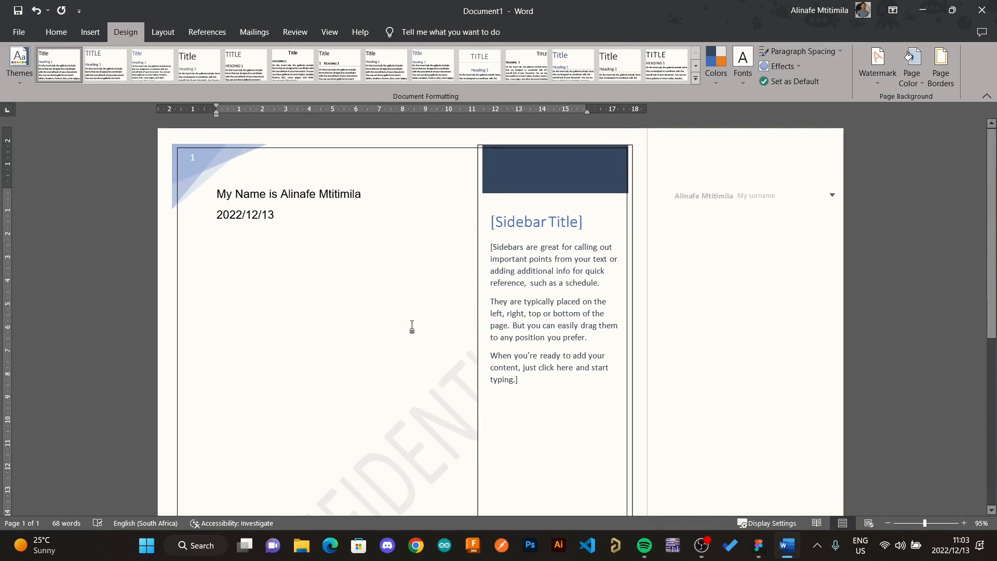
- Try the Narrow margin preset on the document and restore the Normal margins
{"action": "left_click", "coordinate": [167, 32]}
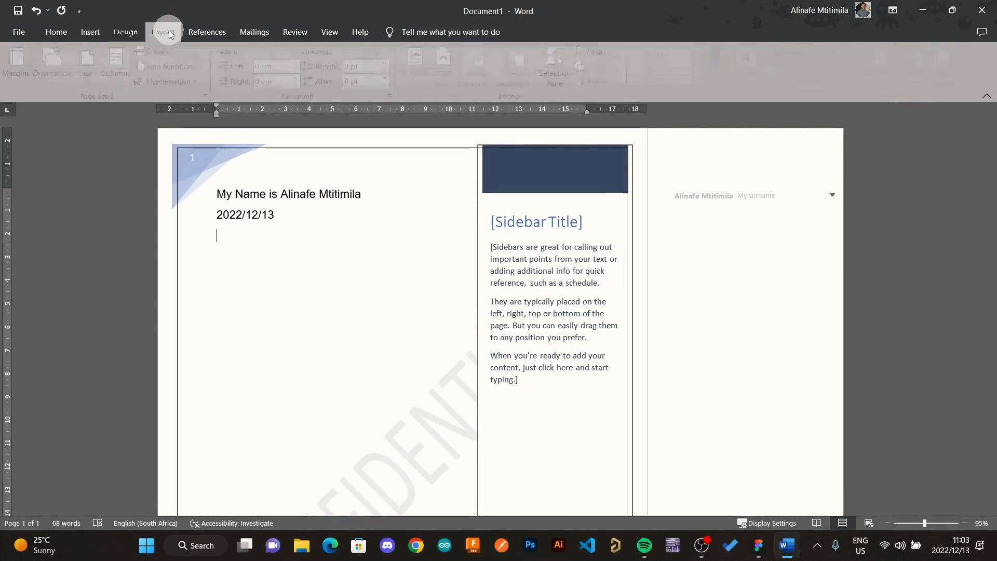
{"action": "left_click", "coordinate": [31, 81]}
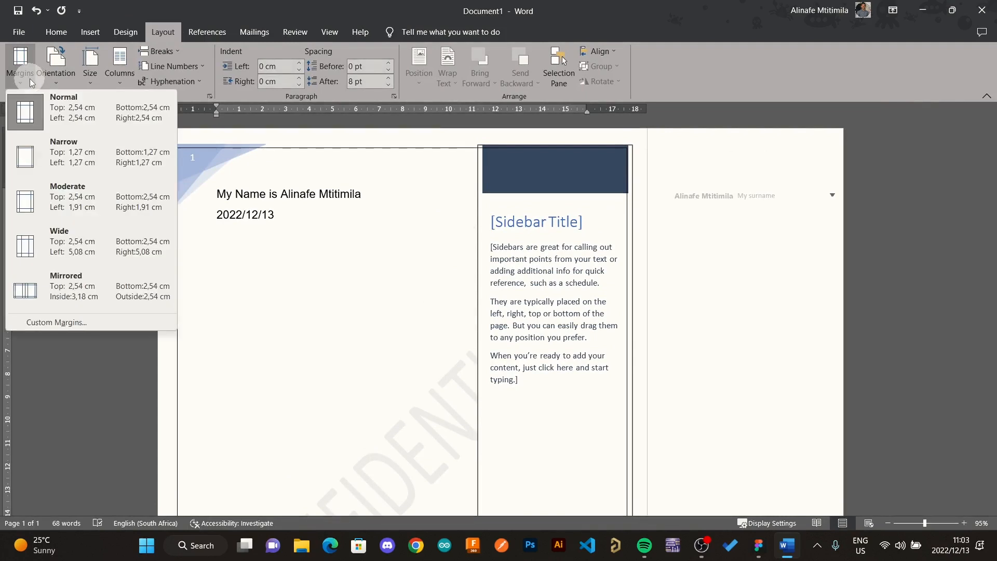
{"action": "left_click", "coordinate": [57, 156]}
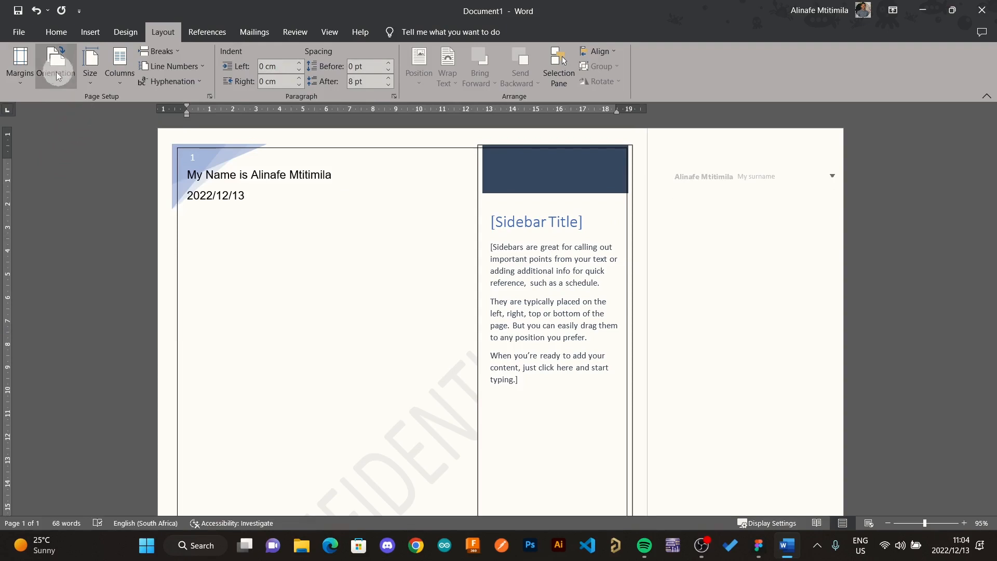
{"action": "left_click", "coordinate": [29, 81]}
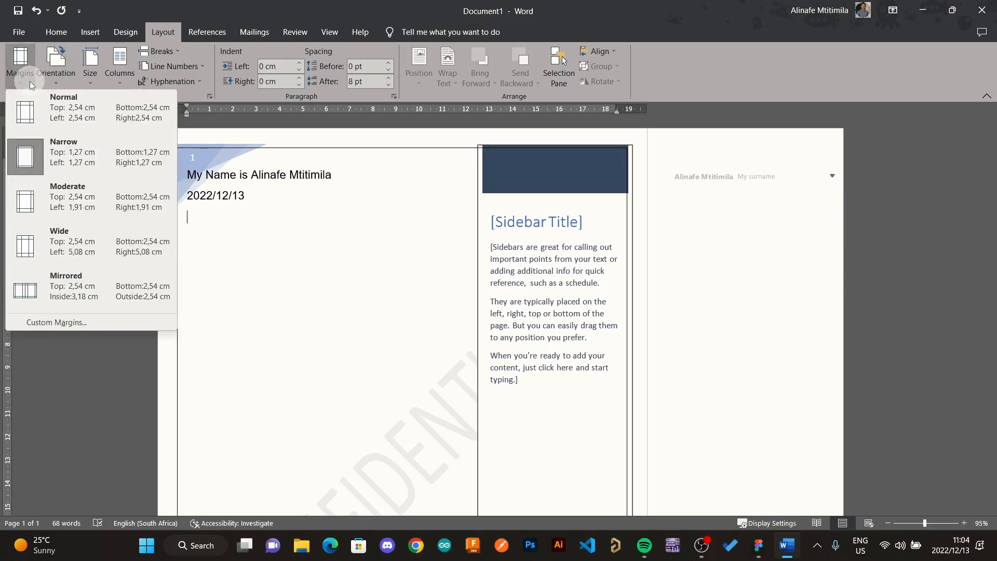
{"action": "left_click", "coordinate": [34, 115]}
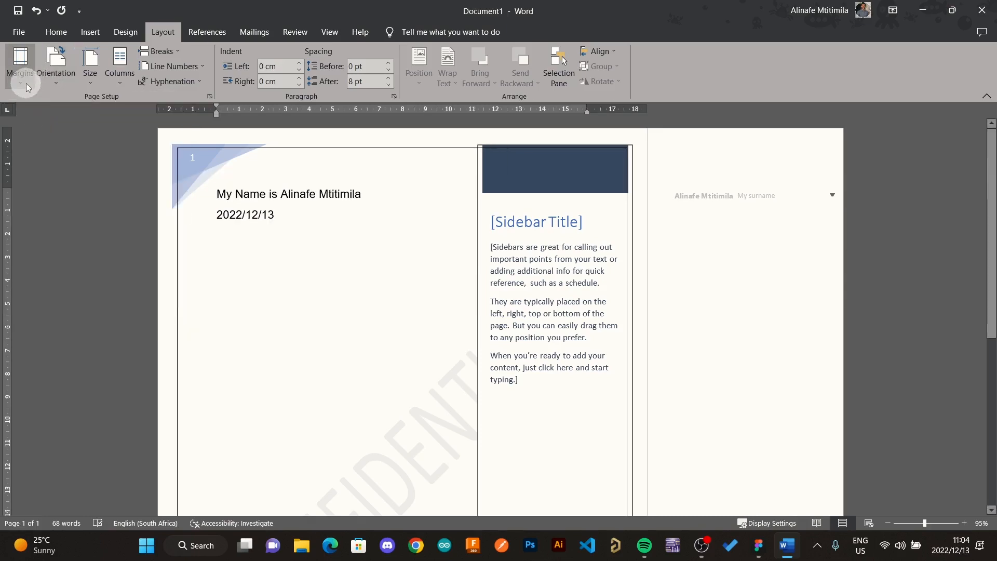
- Compare the Narrow and Moderate margin presets on the page, ending back on Normal
{"action": "left_click", "coordinate": [20, 65]}
{"action": "left_click", "coordinate": [33, 147]}
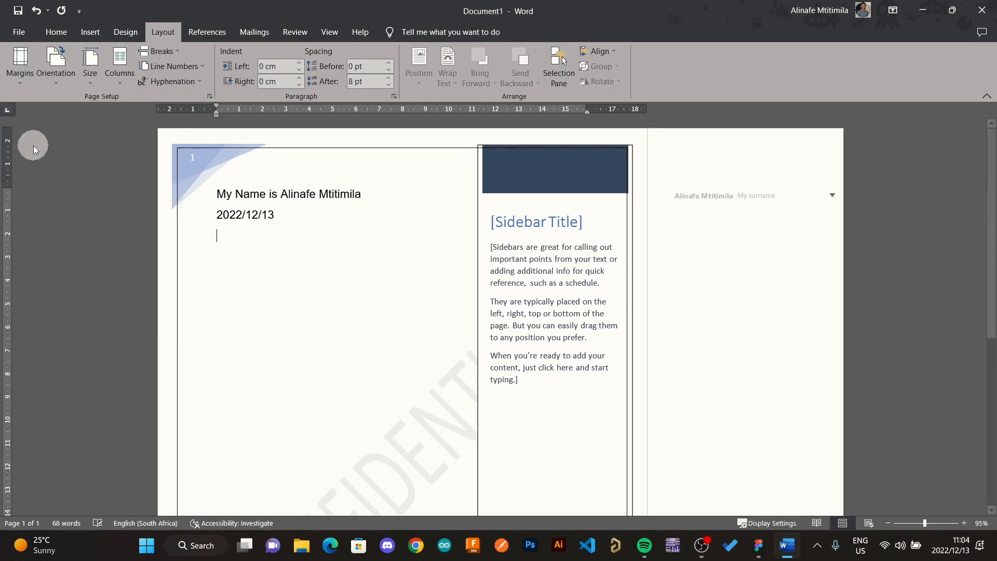
{"action": "left_click", "coordinate": [27, 83]}
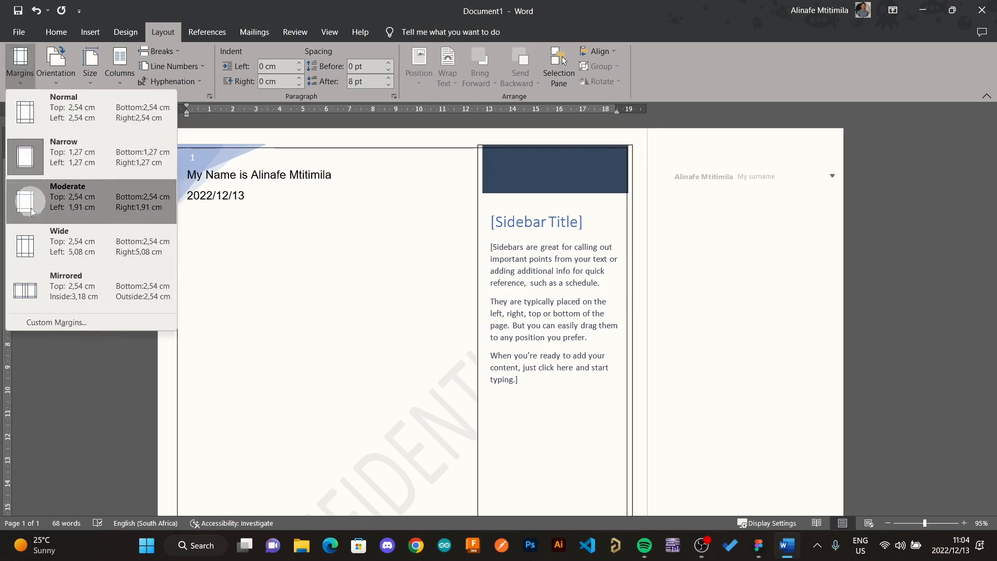
{"action": "left_click", "coordinate": [30, 200]}
{"action": "left_click", "coordinate": [33, 82]}
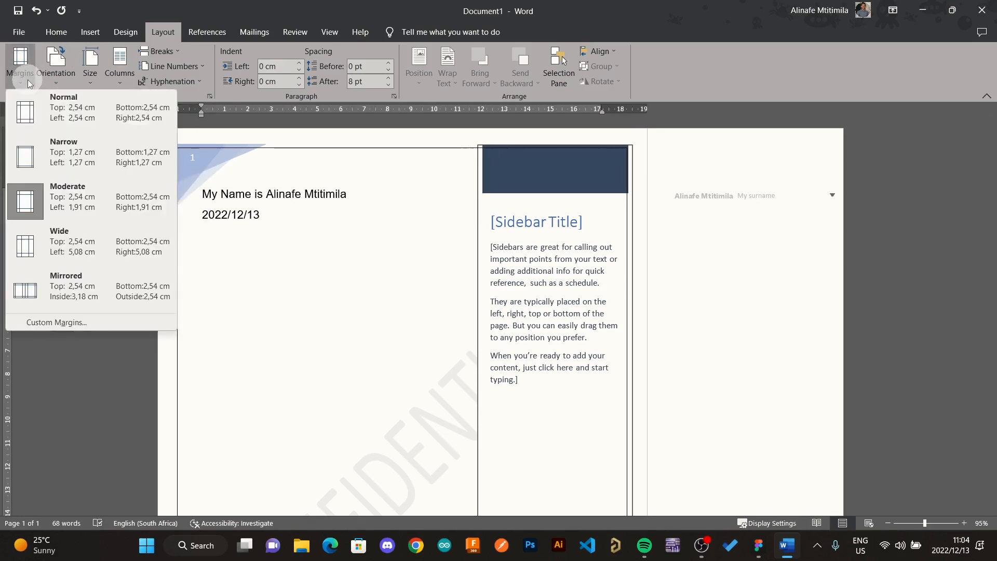
{"action": "left_click", "coordinate": [32, 112]}
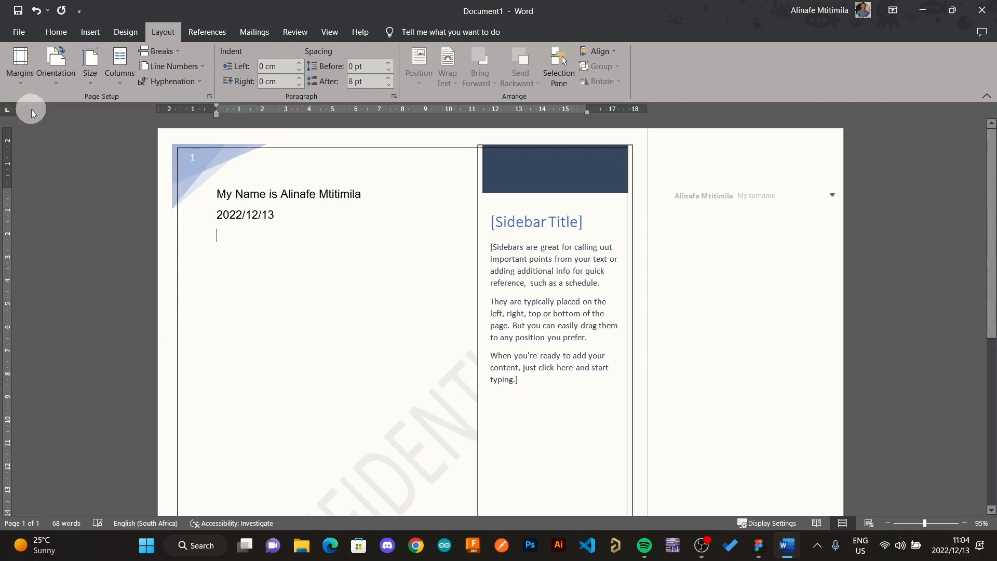
- Try Landscape orientation on the page and return it to Portrait
{"action": "left_click", "coordinate": [54, 83]}
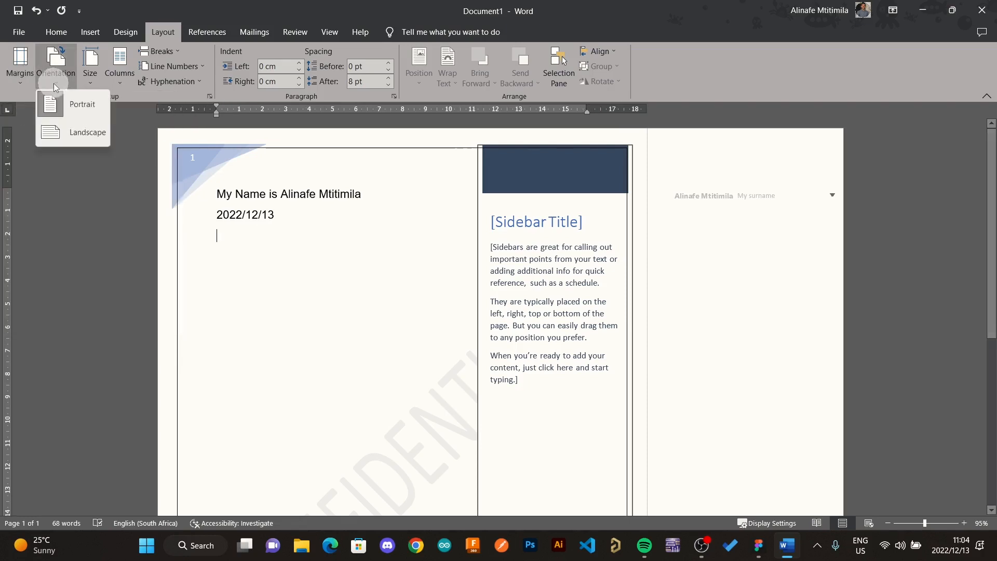
{"action": "left_click", "coordinate": [52, 131]}
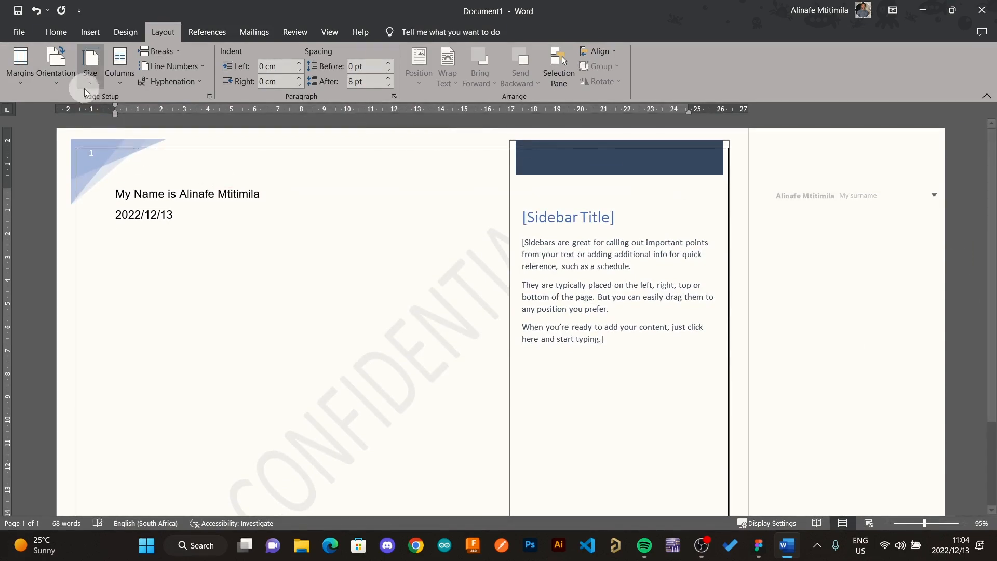
{"action": "left_click", "coordinate": [70, 83]}
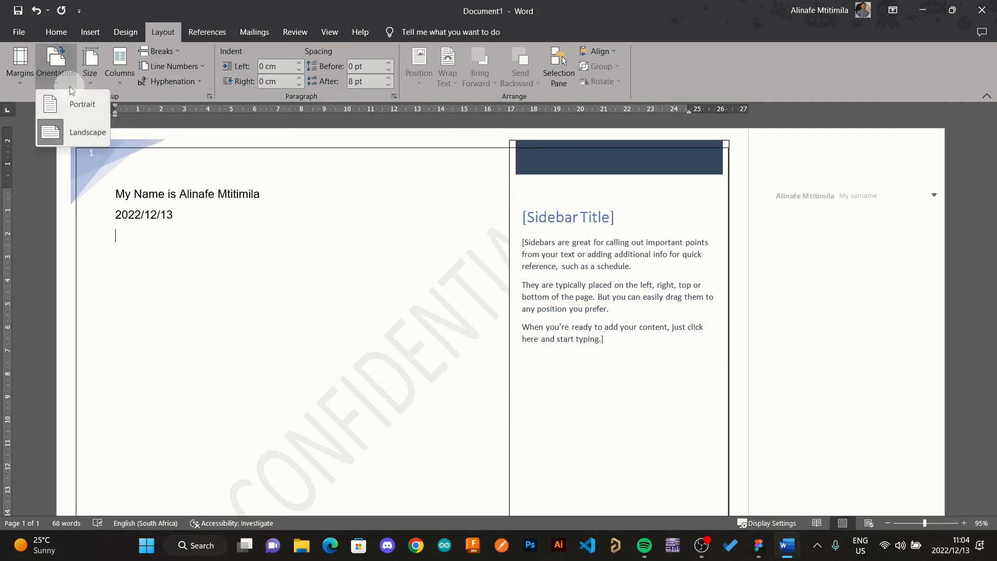
{"action": "left_click", "coordinate": [71, 104]}
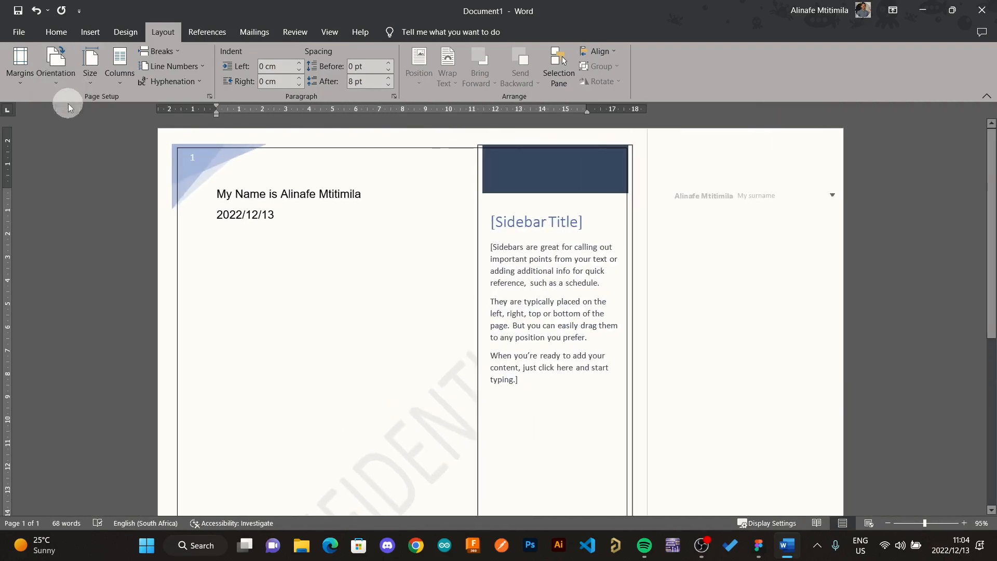
- Try the A3 paper size on the document and return it to A4
{"action": "left_click", "coordinate": [99, 82]}
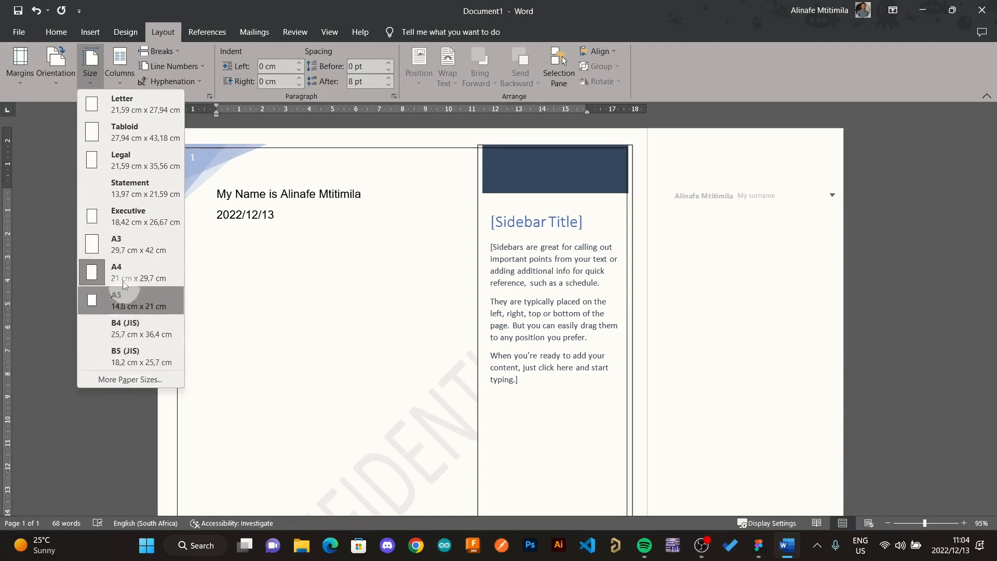
{"action": "left_click", "coordinate": [115, 252]}
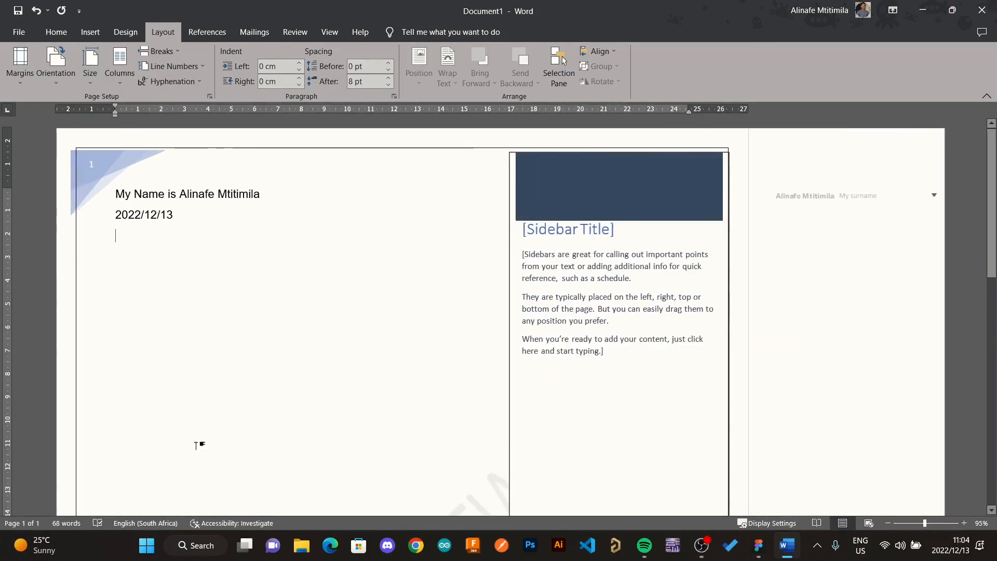
{"action": "scroll", "coordinate": [333, 383], "scroll_direction": "down", "scroll_amount": 5}
{"action": "scroll", "coordinate": [334, 383], "scroll_direction": "up", "scroll_amount": 5}
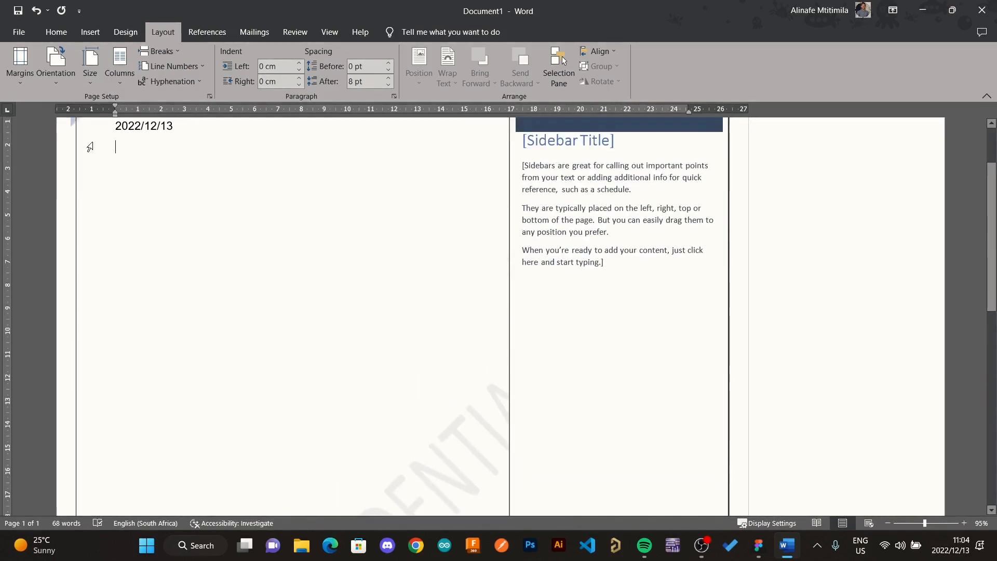
{"action": "left_click", "coordinate": [92, 77]}
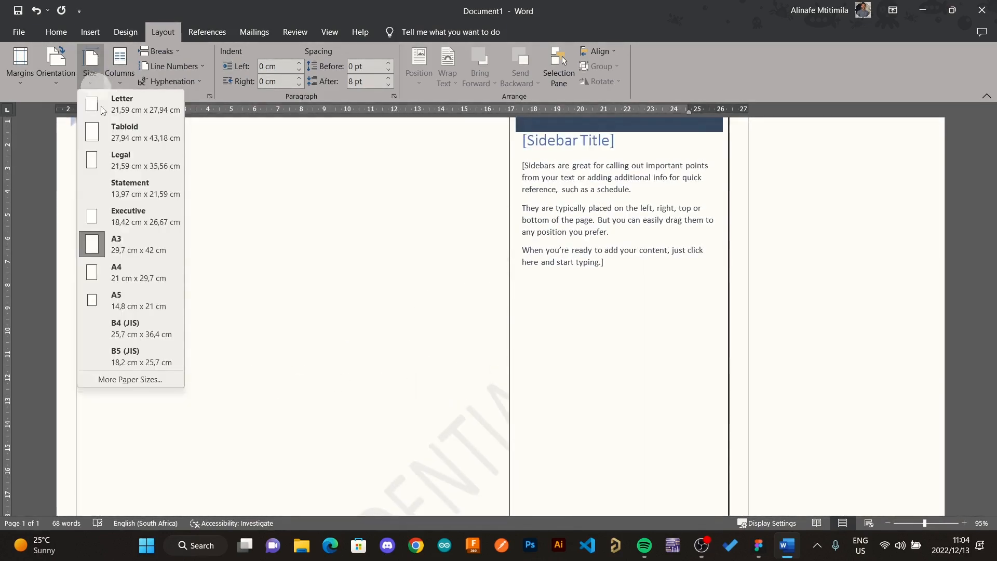
{"action": "left_click", "coordinate": [140, 272]}
{"action": "scroll", "coordinate": [192, 316], "scroll_direction": "up", "scroll_amount": 3}
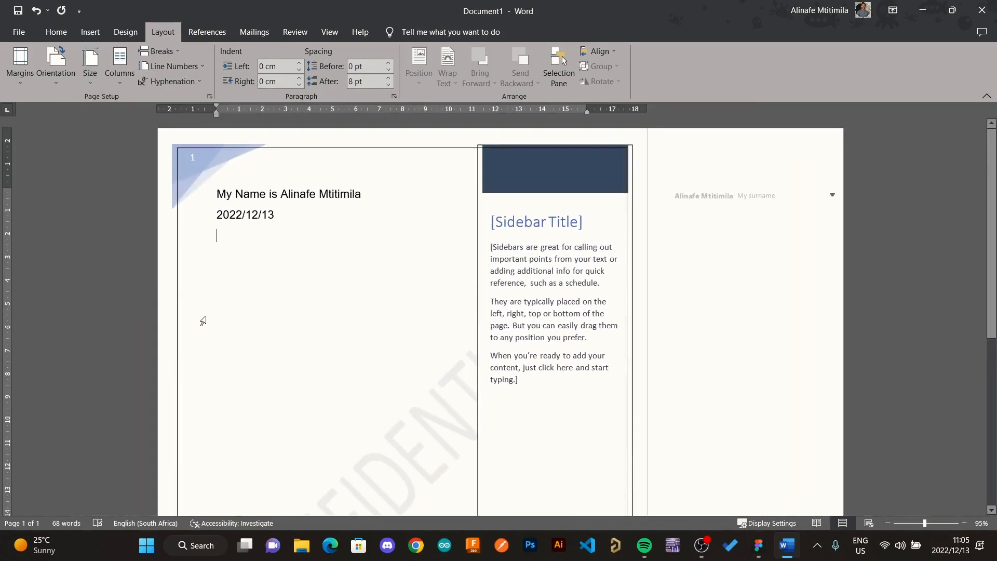
- Try a two-column layout, check it along the page, and restore the single column
{"action": "left_click", "coordinate": [119, 68]}
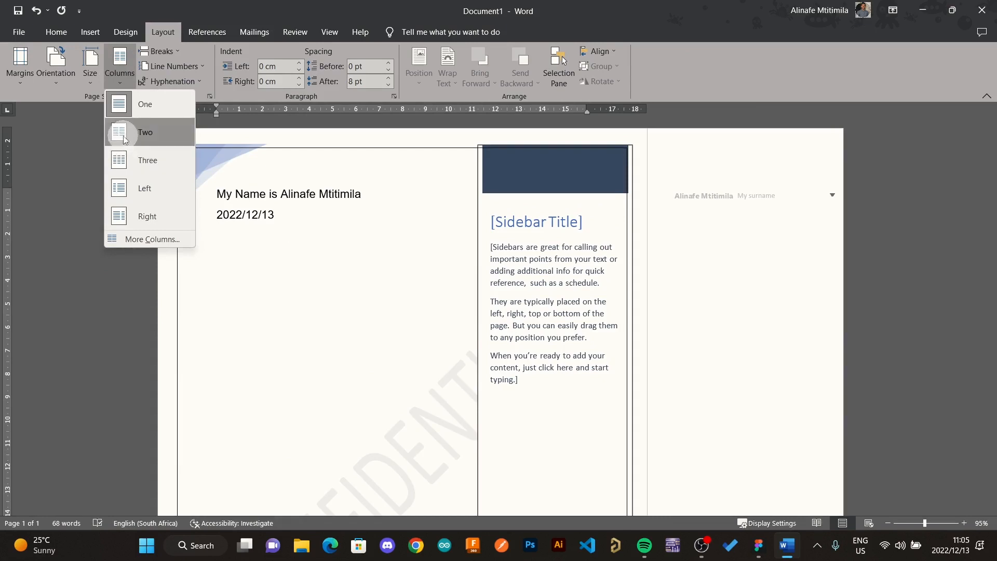
{"action": "left_click", "coordinate": [123, 135]}
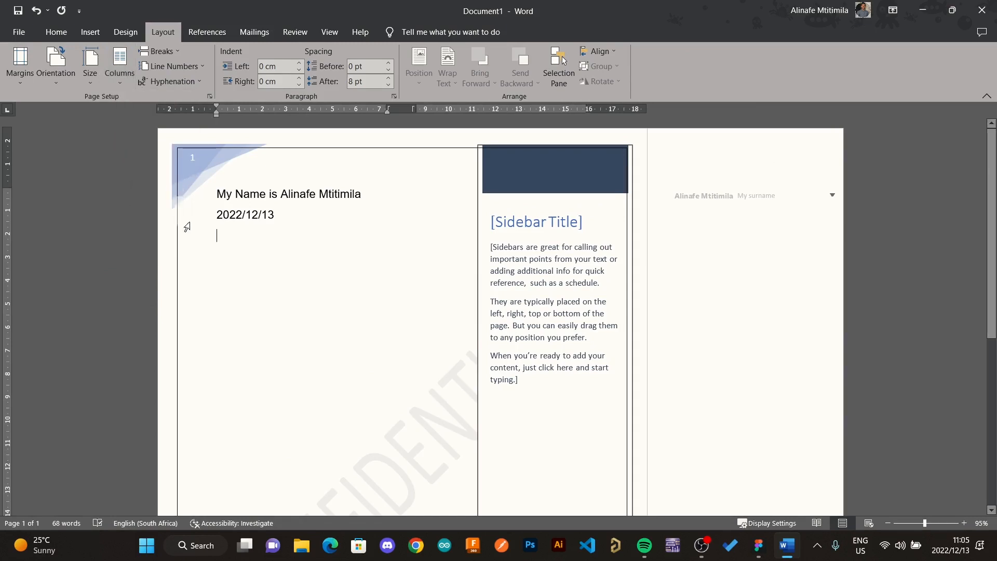
{"action": "scroll", "coordinate": [366, 272], "scroll_direction": "down", "scroll_amount": 4}
{"action": "scroll", "coordinate": [417, 222], "scroll_direction": "up", "scroll_amount": 4}
{"action": "scroll", "coordinate": [286, 218], "scroll_direction": "down", "scroll_amount": 2}
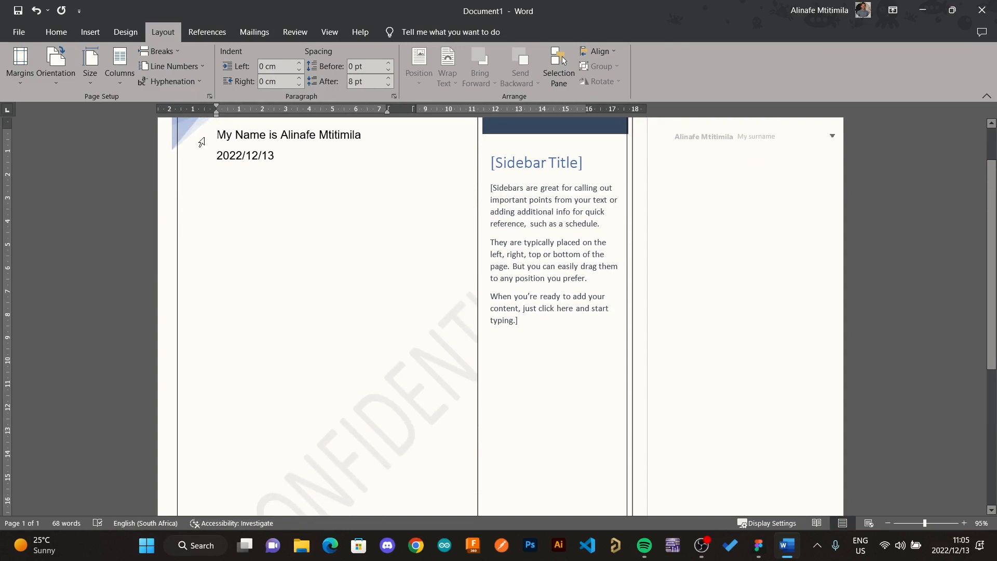
{"action": "scroll", "coordinate": [238, 279], "scroll_direction": "down", "scroll_amount": 5}
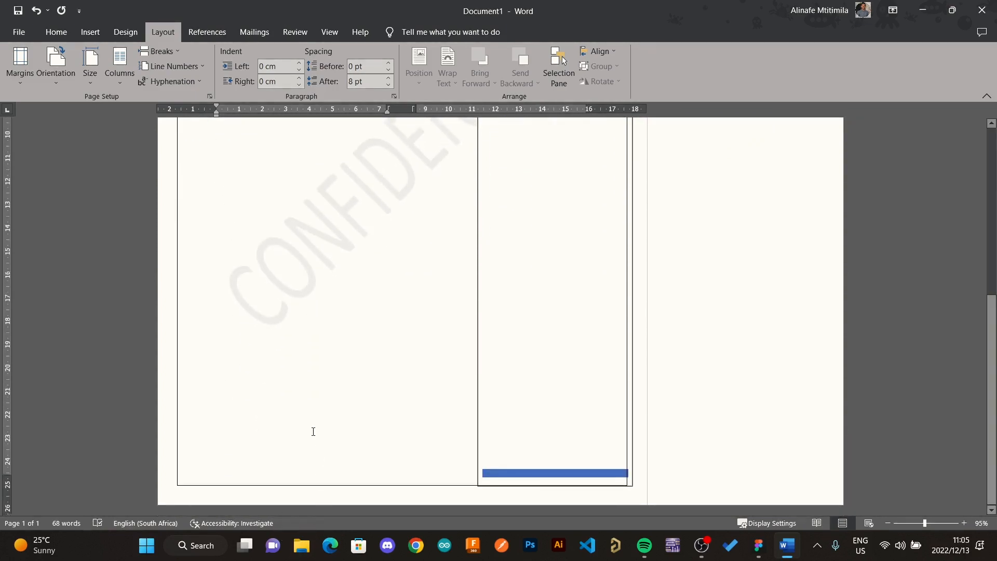
{"action": "scroll", "coordinate": [318, 450], "scroll_direction": "up", "scroll_amount": 5}
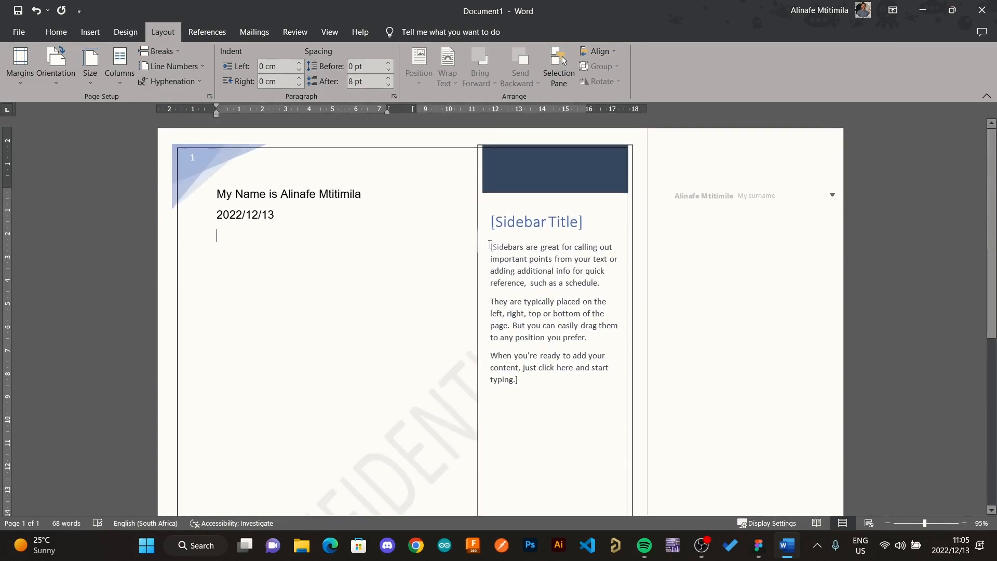
{"action": "left_click", "coordinate": [118, 82]}
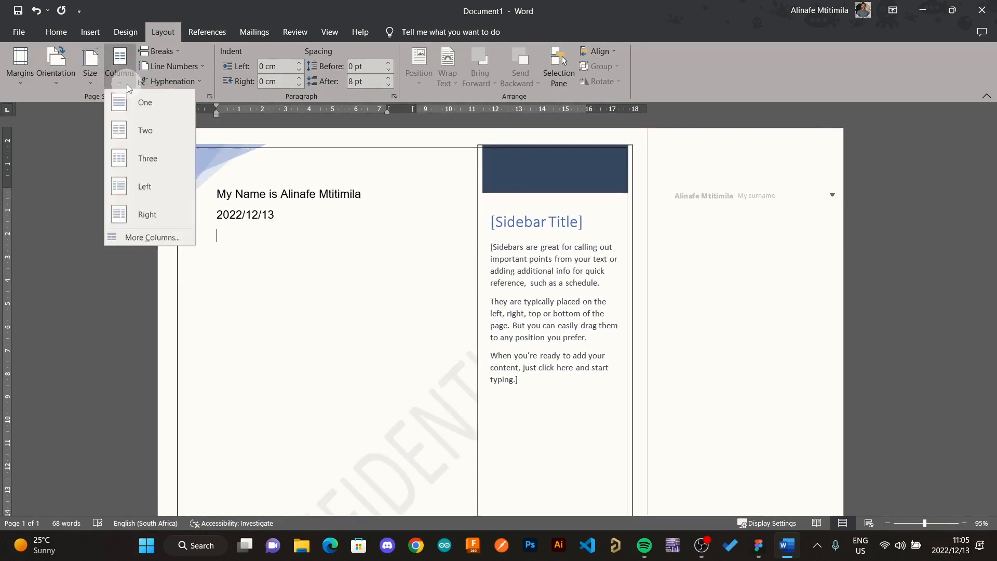
{"action": "left_click", "coordinate": [131, 112]}
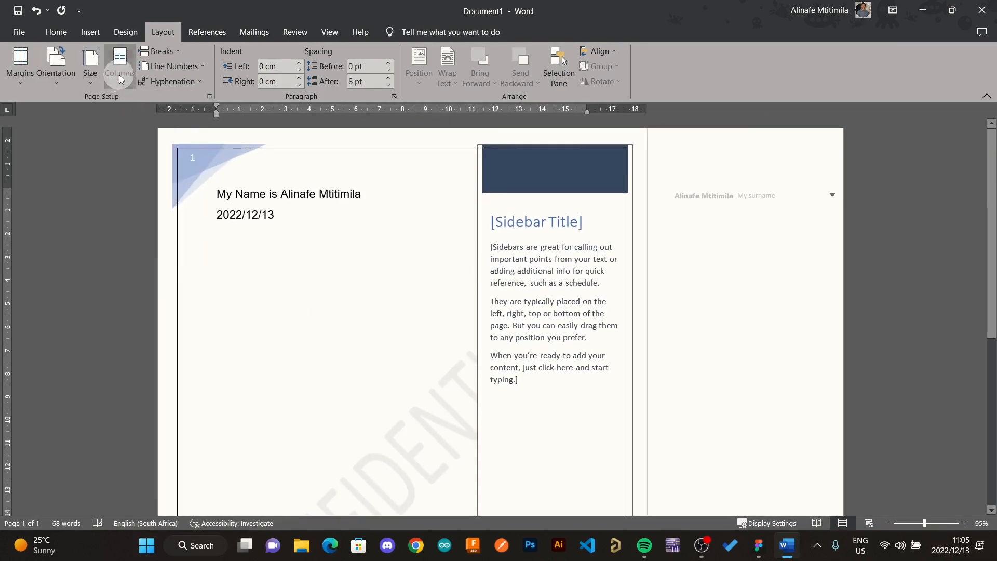
{"action": "left_click", "coordinate": [119, 68]}
{"action": "left_click", "coordinate": [144, 107]}
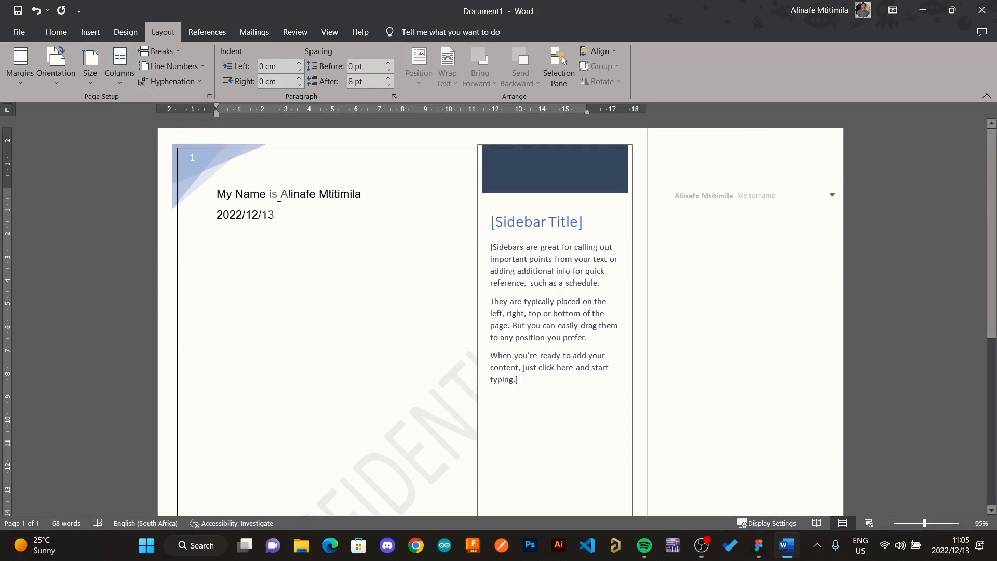
- Review the line numbering and hyphenation choices without applying any of them
{"action": "left_click", "coordinate": [199, 67]}
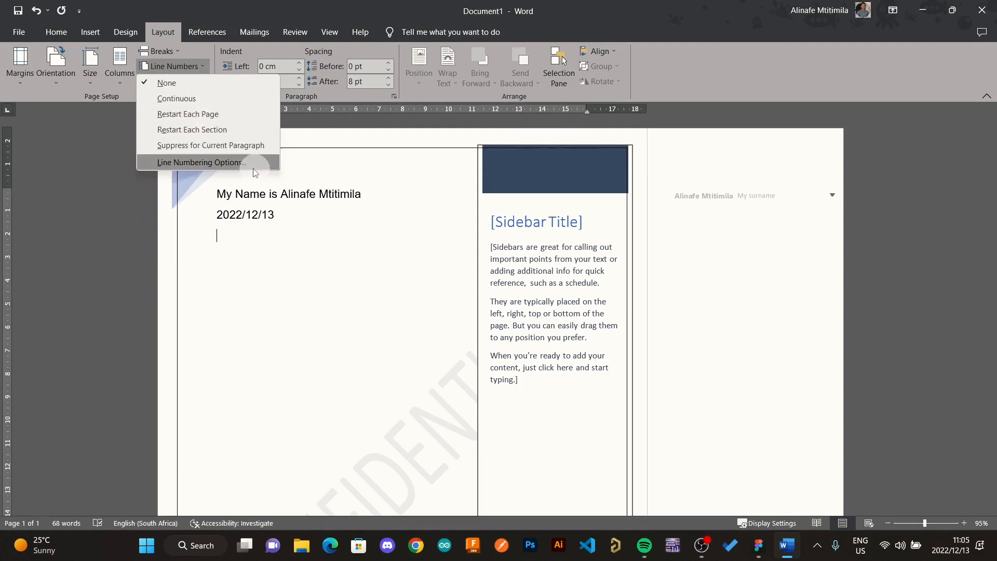
{"action": "left_click", "coordinate": [339, 122]}
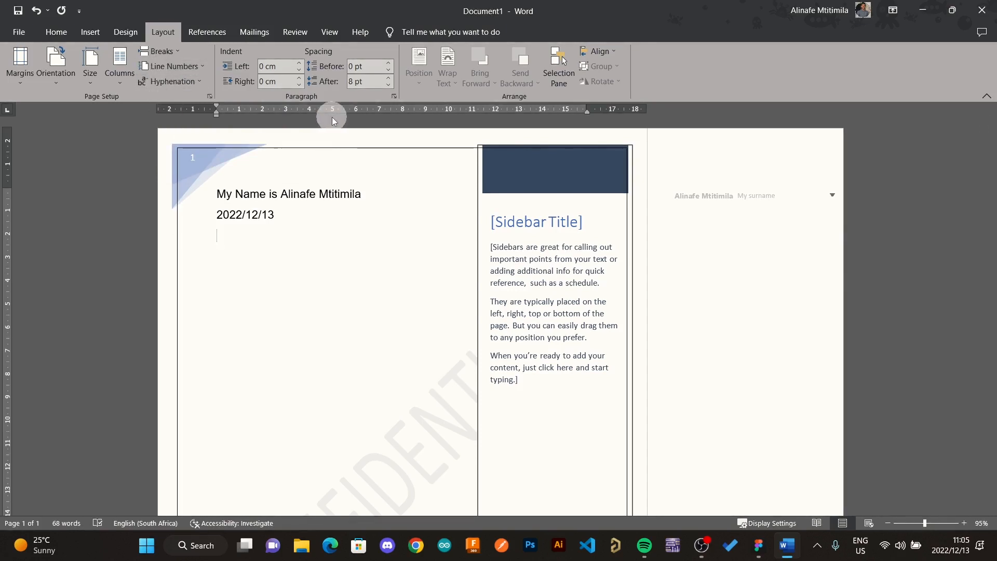
{"action": "left_click", "coordinate": [201, 84]}
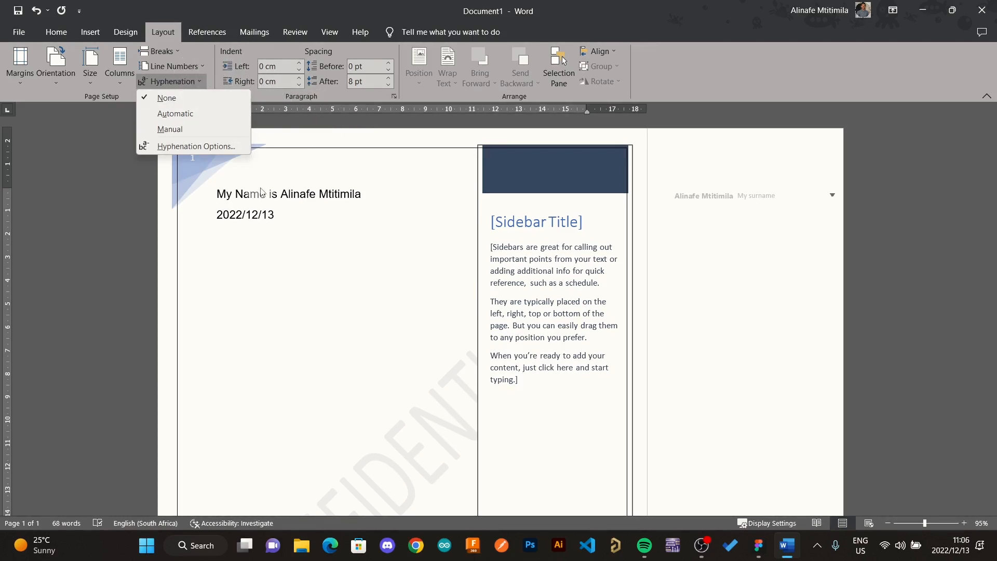
{"action": "left_click", "coordinate": [221, 194]}
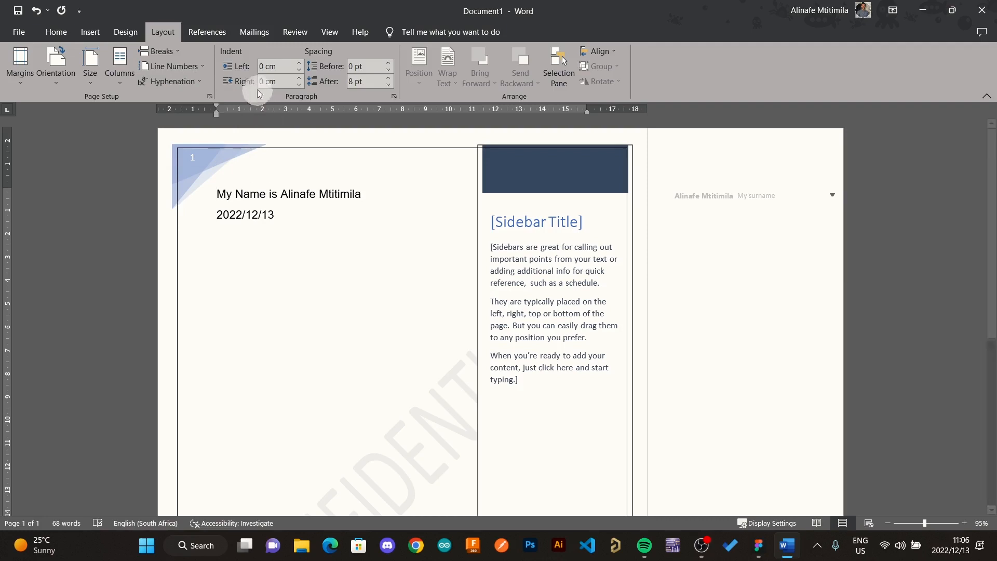
{"action": "left_click", "coordinate": [235, 66]}
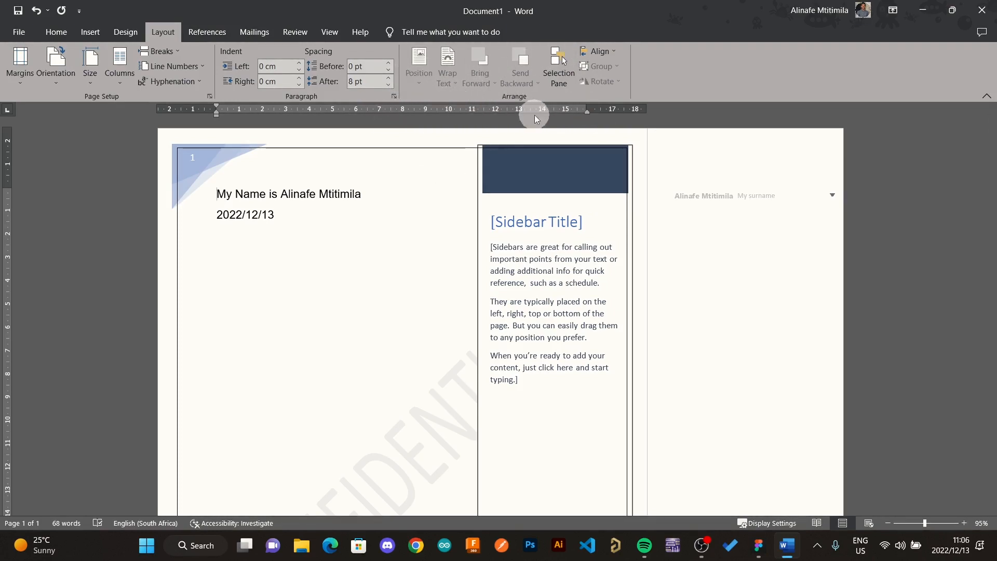
- Show the References commands and review the table-of-contents levels offered for adding text
{"action": "left_click", "coordinate": [216, 36]}
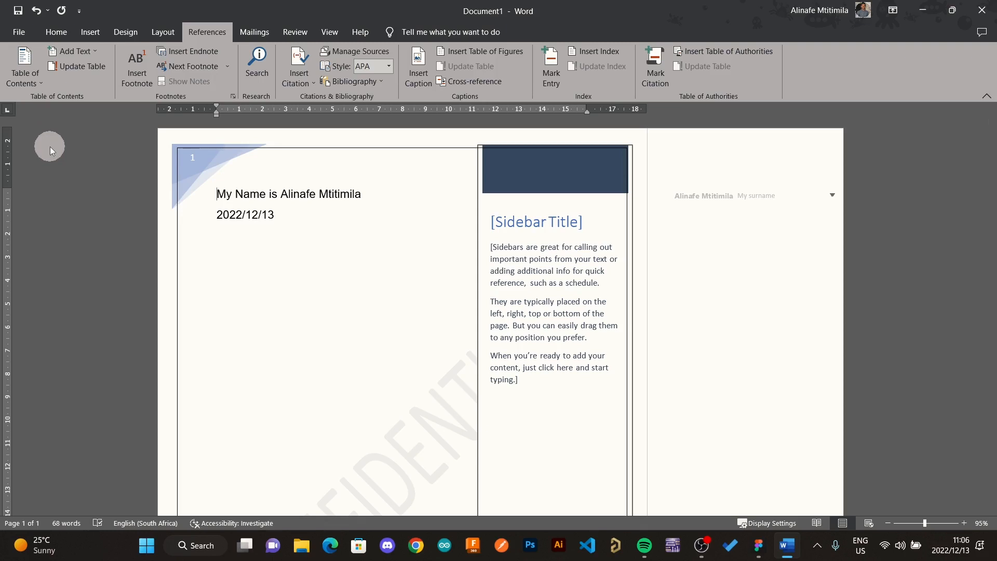
{"action": "left_click", "coordinate": [96, 52]}
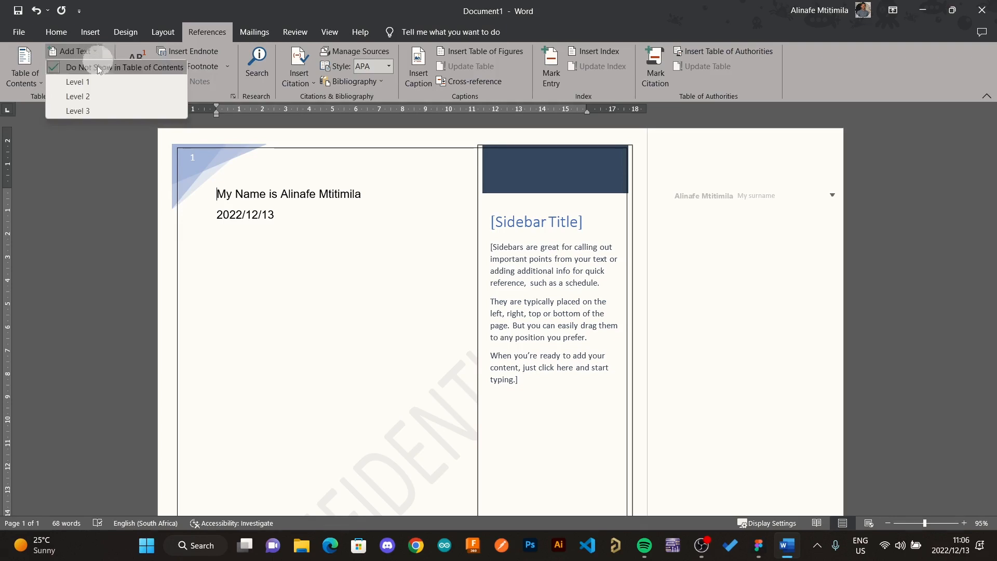
{"action": "left_click", "coordinate": [274, 266]}
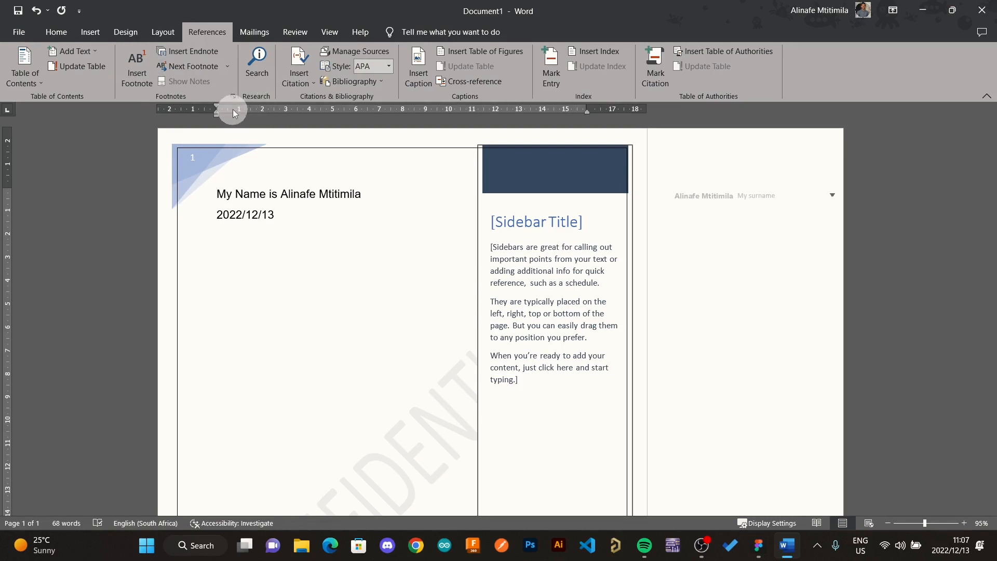
- Search for "power apps" with the References research search
{"action": "left_click", "coordinate": [257, 60]}
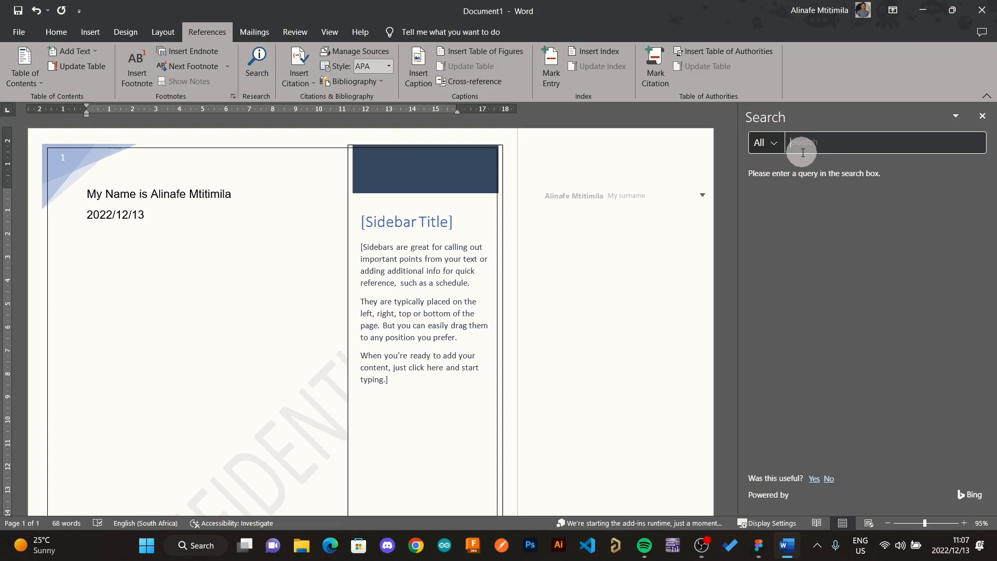
{"action": "type", "text": "power appsd"}
{"action": "key", "text": "BackSpace"}
{"action": "key", "text": "BackSpace"}
{"action": "type", "text": "s"}
{"action": "key", "text": "Return"}
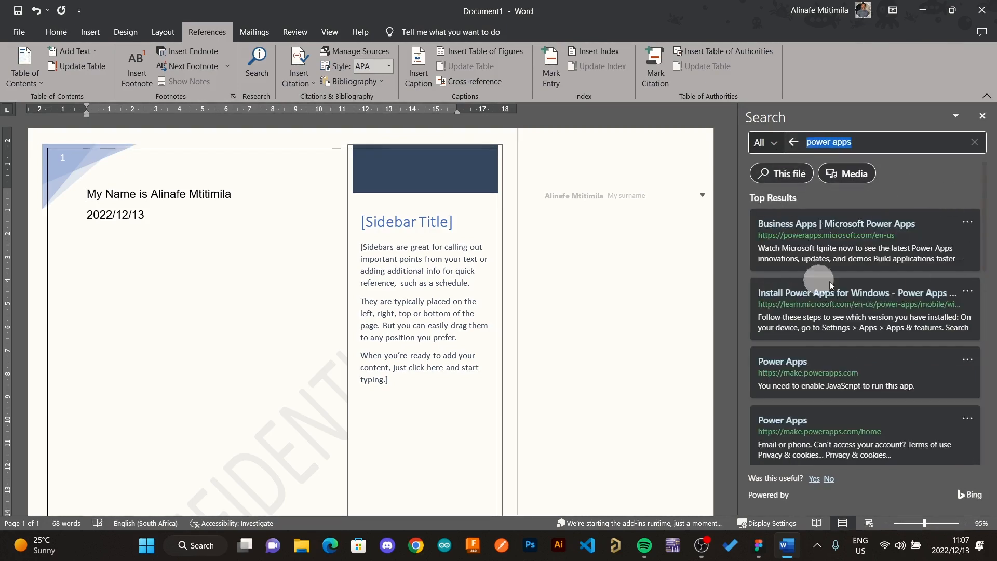
- Open the "Business Apps | Microsoft Power Apps" result in the browser, then close the browser and the search results
{"action": "left_click", "coordinate": [801, 231]}
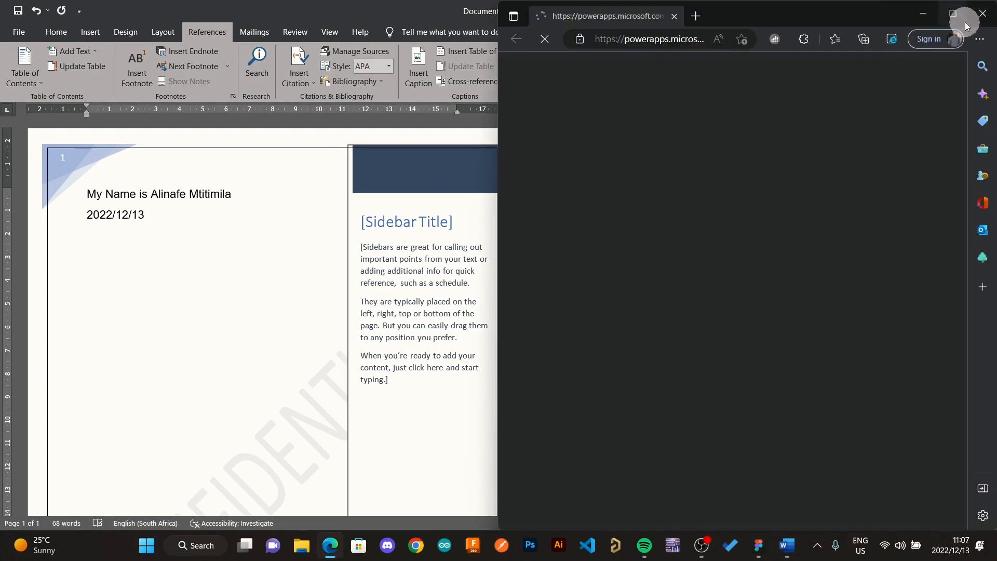
{"action": "left_click", "coordinate": [983, 14]}
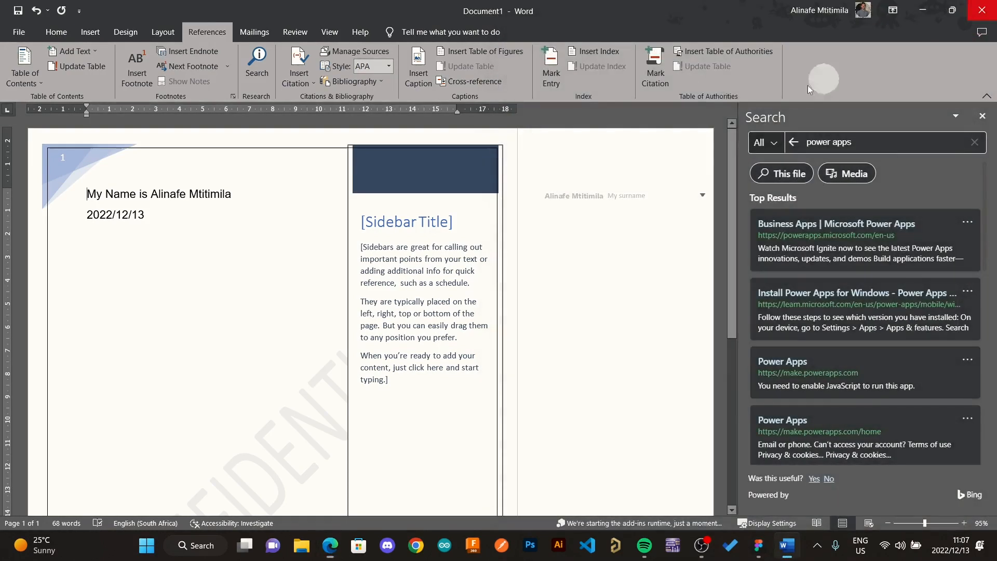
{"action": "left_click", "coordinate": [981, 116]}
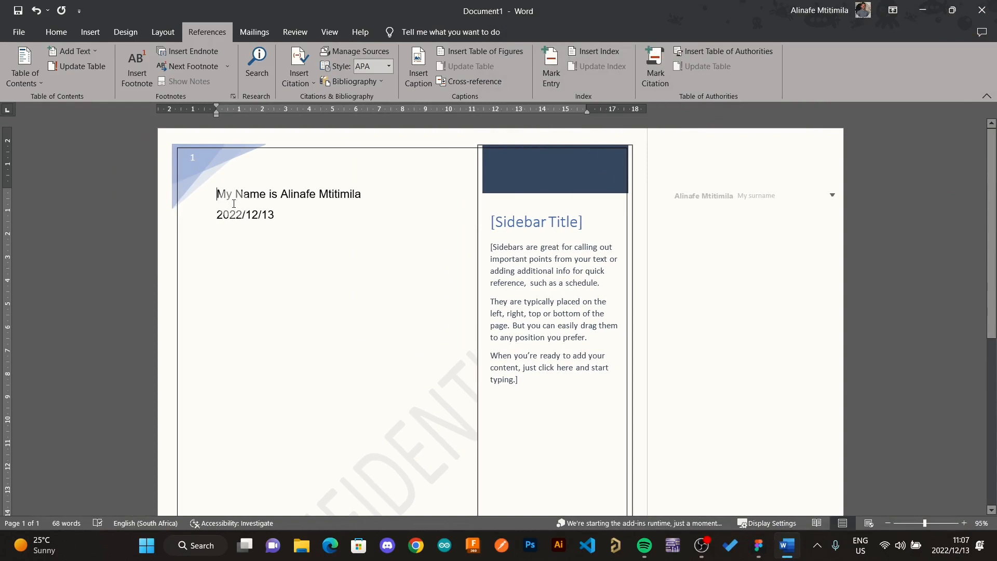
- View the form for creating a citation source and the Source Manager, closing each without adding a source
{"action": "left_click", "coordinate": [298, 66]}
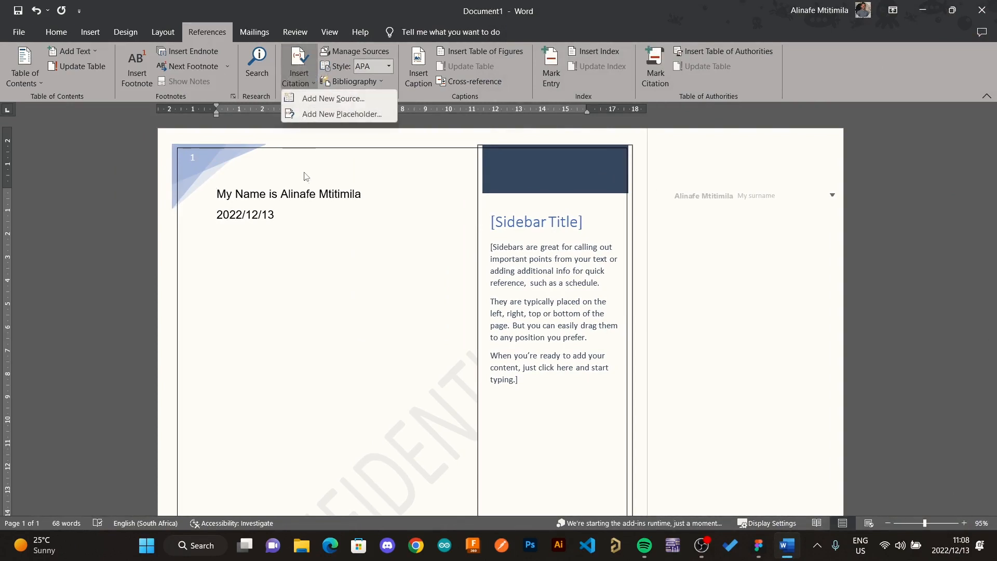
{"action": "left_click", "coordinate": [322, 98]}
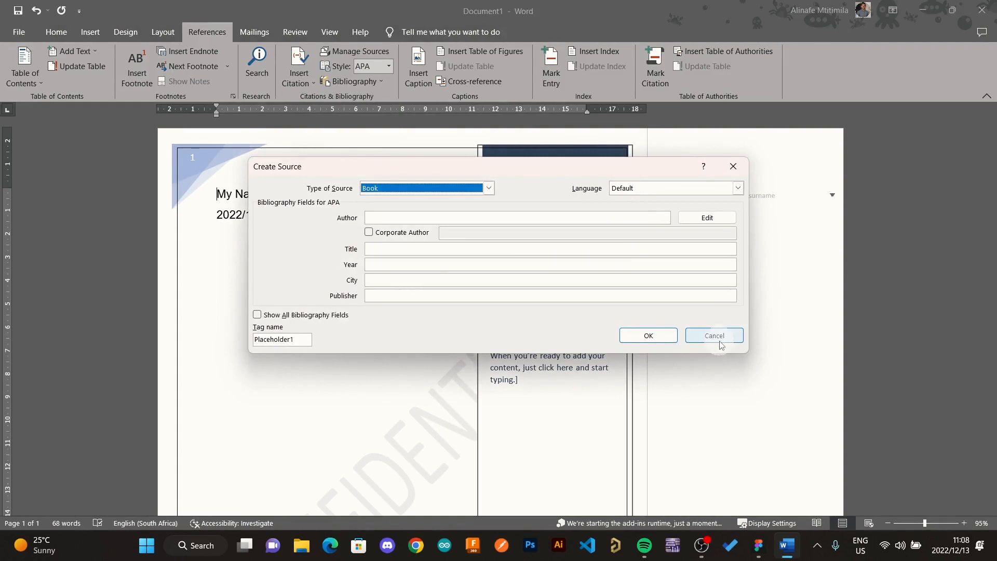
{"action": "left_click", "coordinate": [714, 335]}
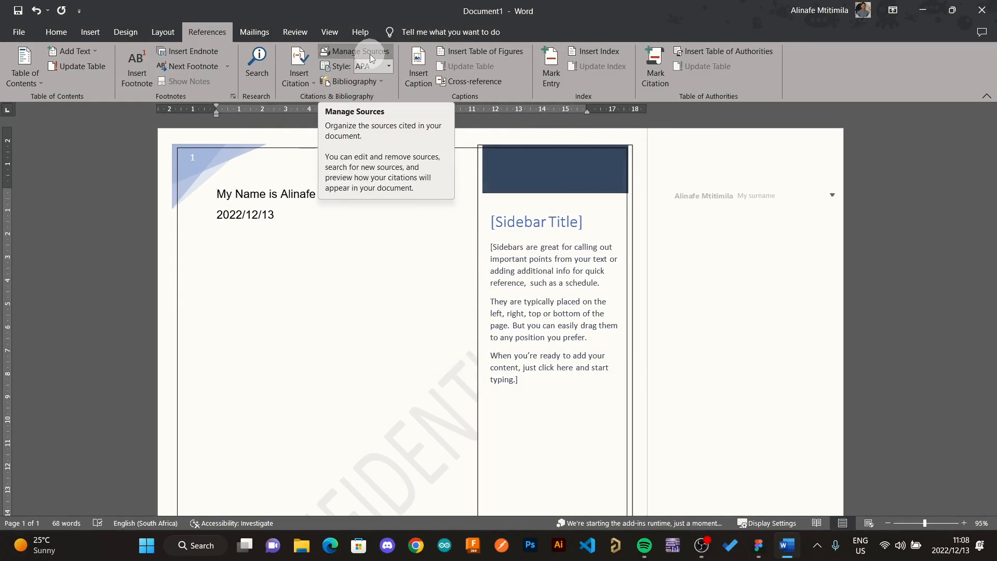
{"action": "left_click", "coordinate": [369, 54]}
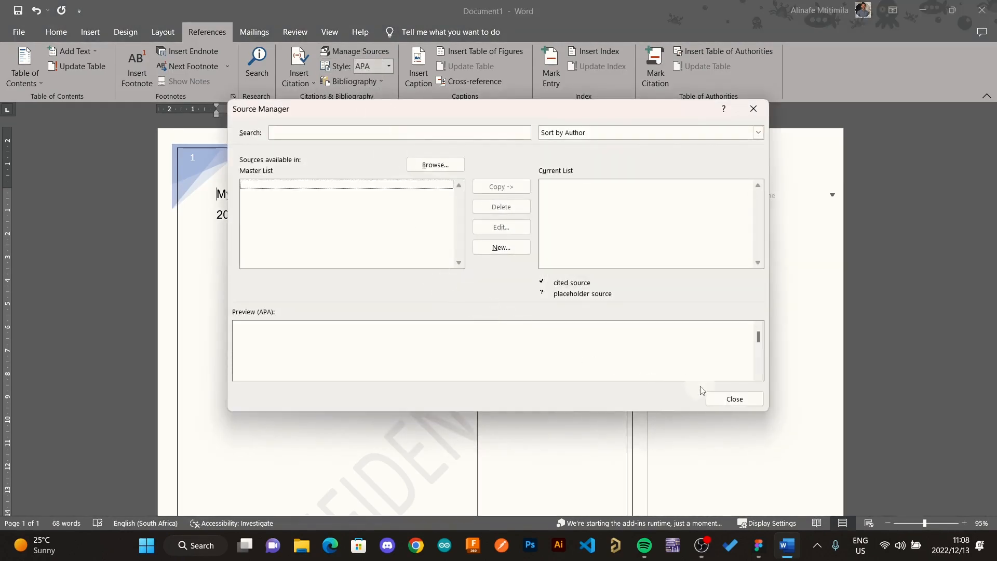
{"action": "left_click", "coordinate": [732, 399]}
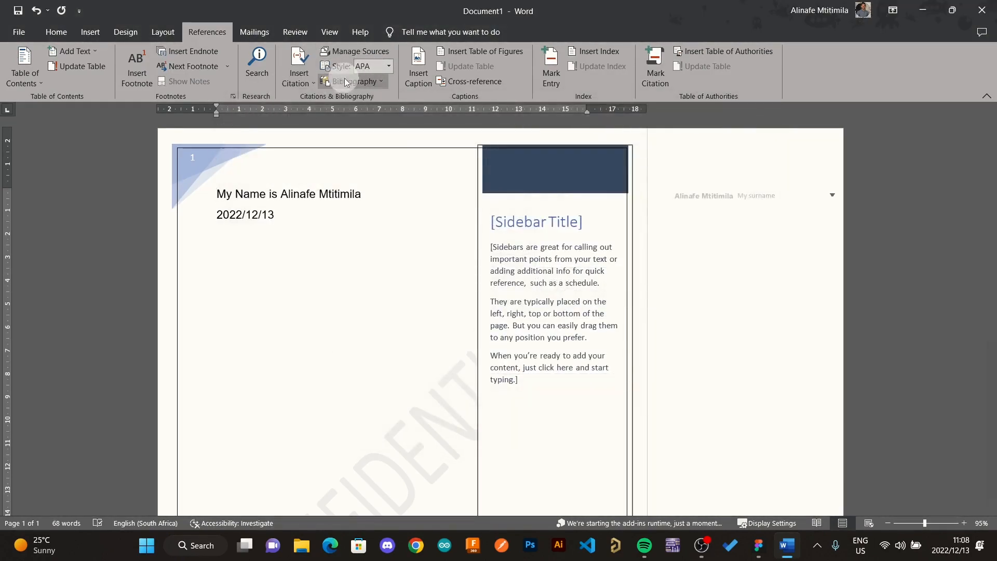
- View the built-in bibliography styles and the figure caption options, inserting neither
{"action": "left_click", "coordinate": [345, 82]}
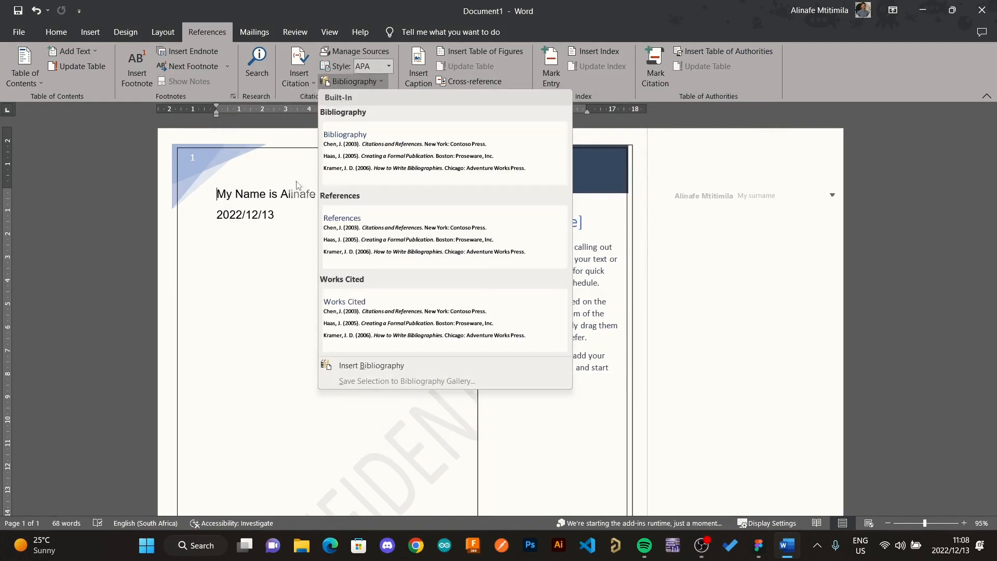
{"action": "left_click", "coordinate": [319, 213]}
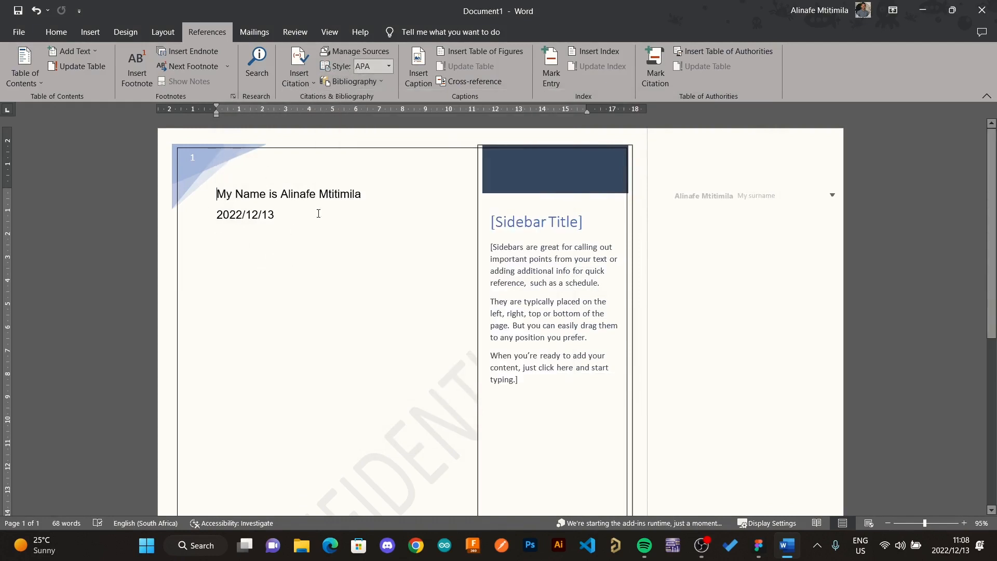
{"action": "left_click", "coordinate": [422, 77]}
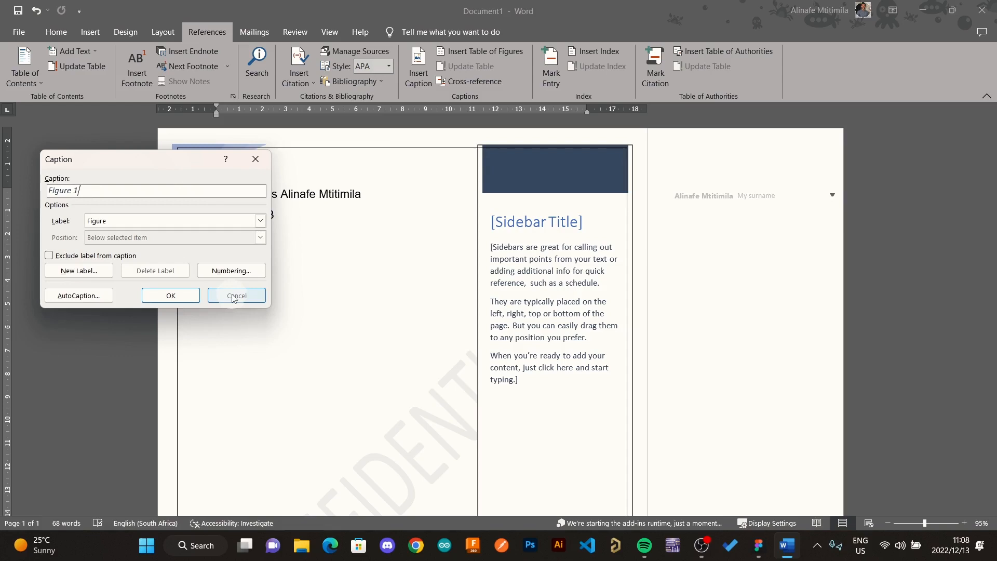
{"action": "left_click", "coordinate": [234, 297]}
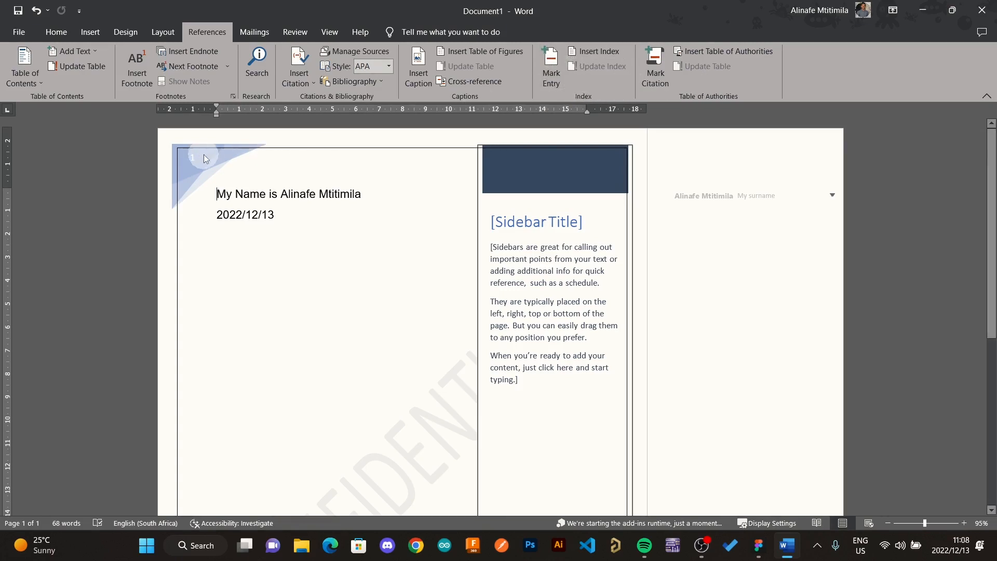
- View the form for creating envelopes, closing it without adding an envelope
{"action": "left_click", "coordinate": [254, 36]}
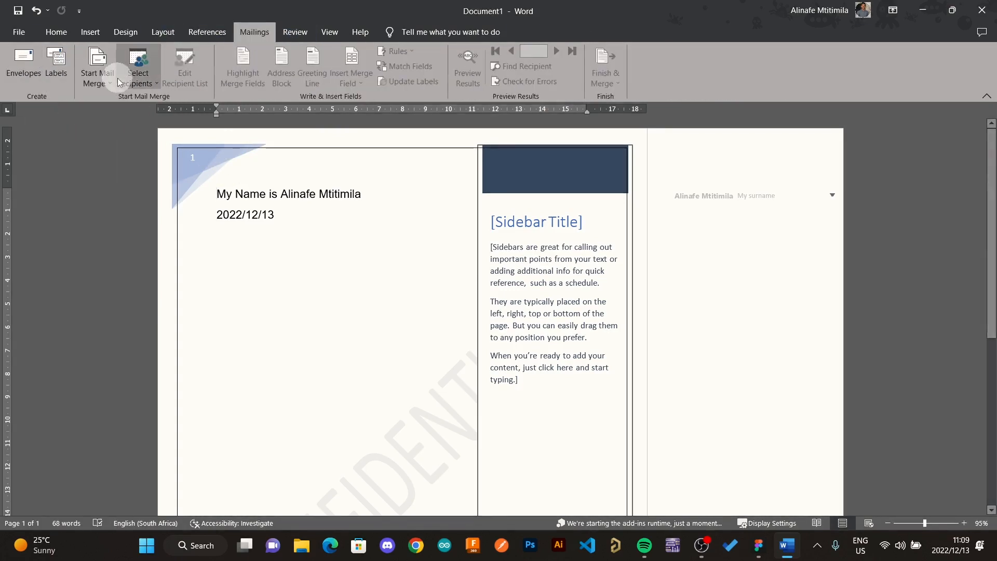
{"action": "left_click", "coordinate": [25, 86]}
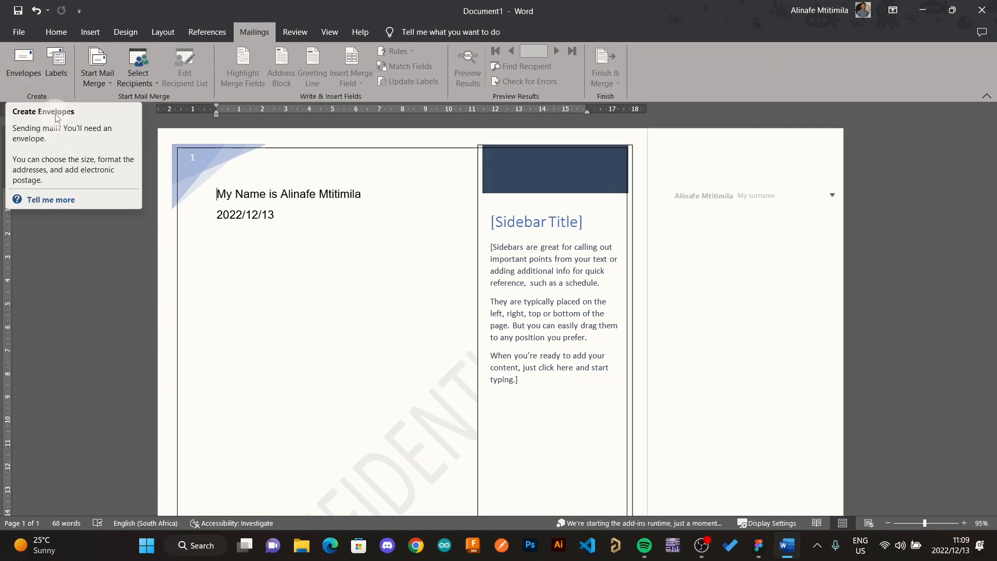
{"action": "left_click", "coordinate": [29, 77]}
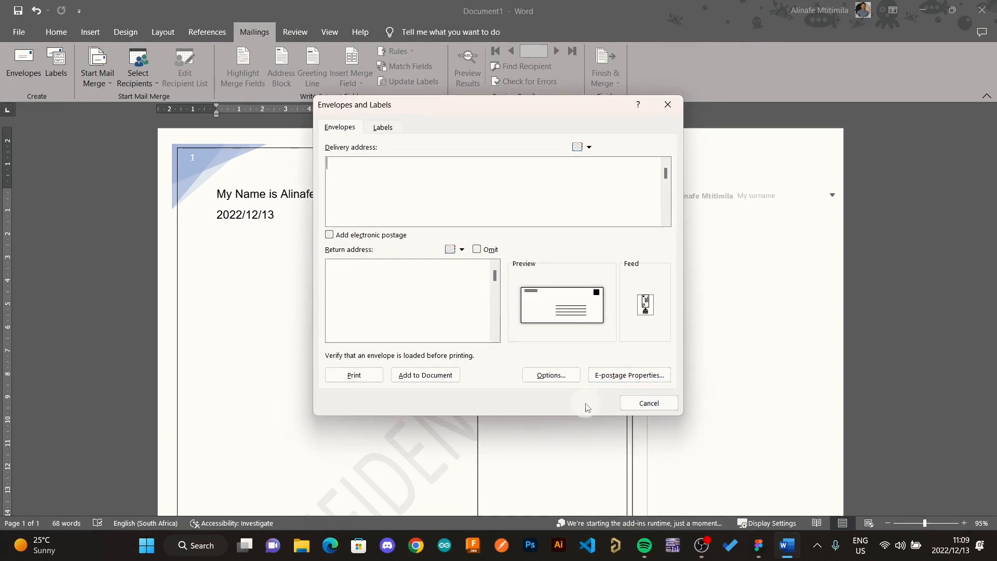
{"action": "left_click", "coordinate": [667, 405]}
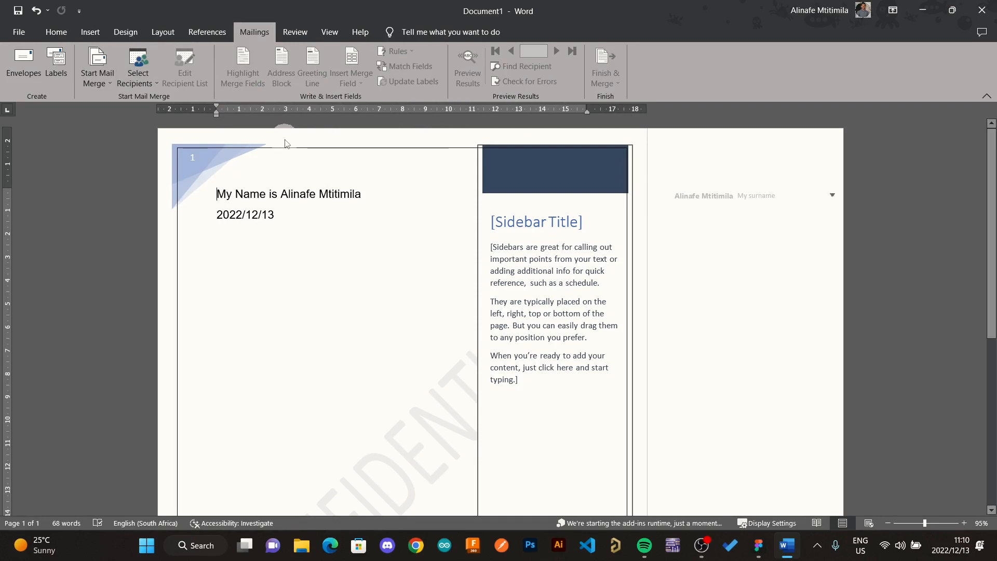
- Look up "My" in the Thesaurus, then select the word "Name" in the first line and close the Thesaurus
{"action": "left_click", "coordinate": [295, 32]}
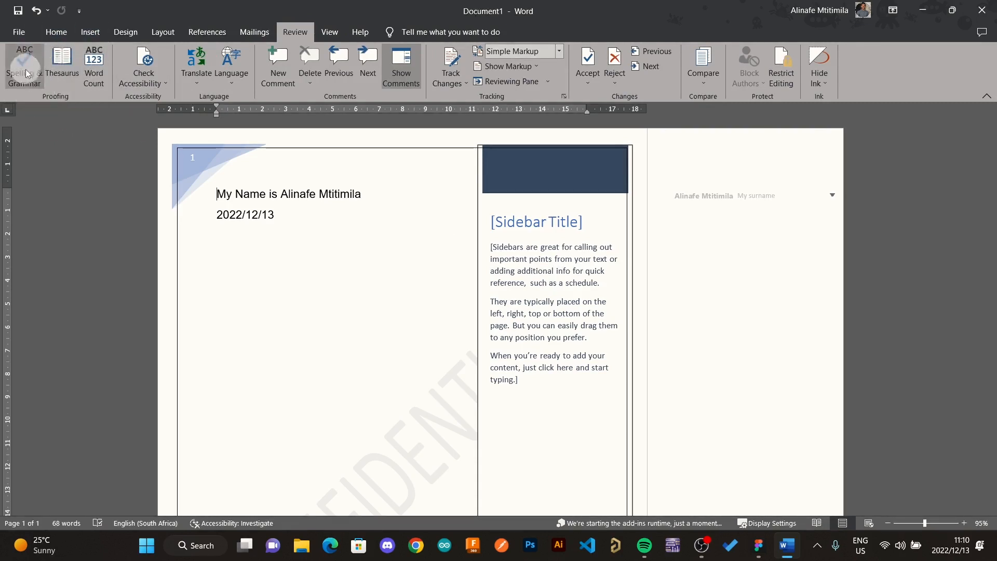
{"action": "left_click", "coordinate": [57, 61]}
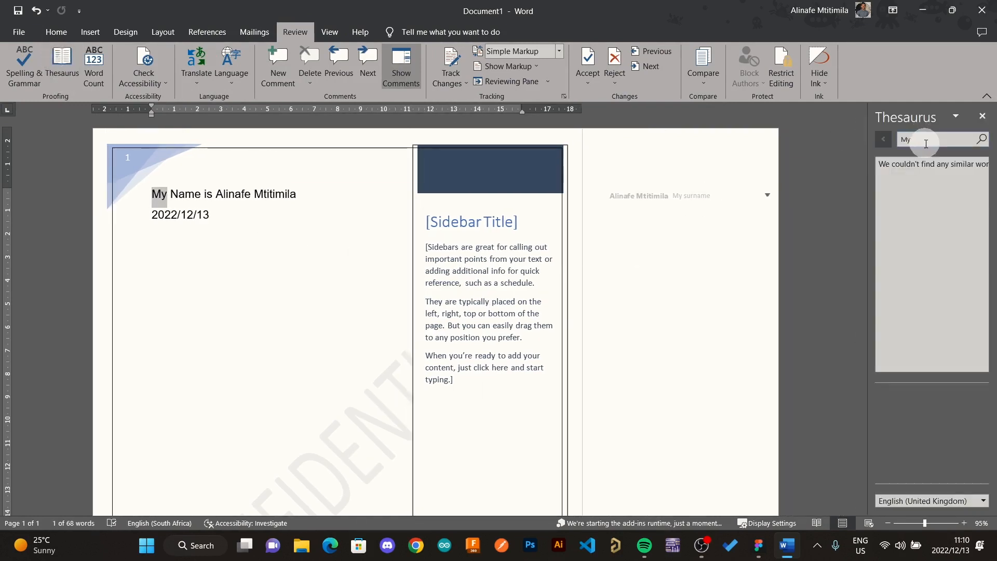
{"action": "left_click_drag", "start_coordinate": [915, 139], "coordinate": [850, 142]}
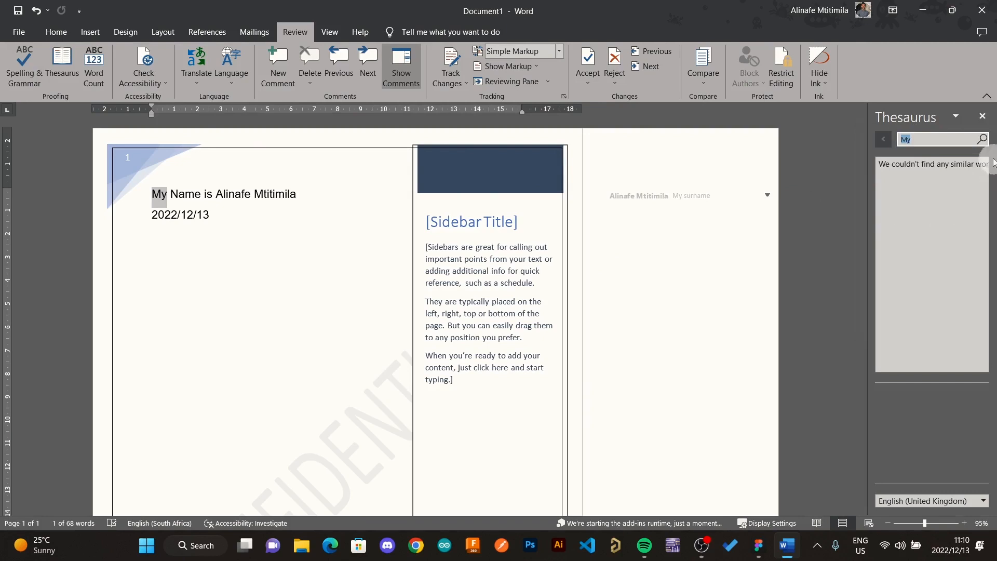
{"action": "left_click", "coordinate": [982, 140]}
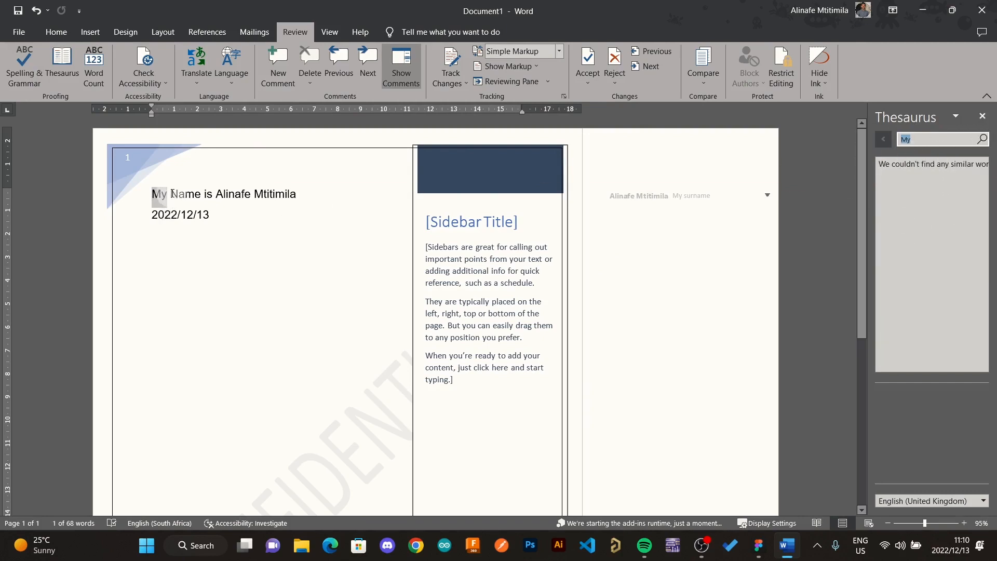
{"action": "left_click_drag", "start_coordinate": [170, 194], "coordinate": [202, 194]}
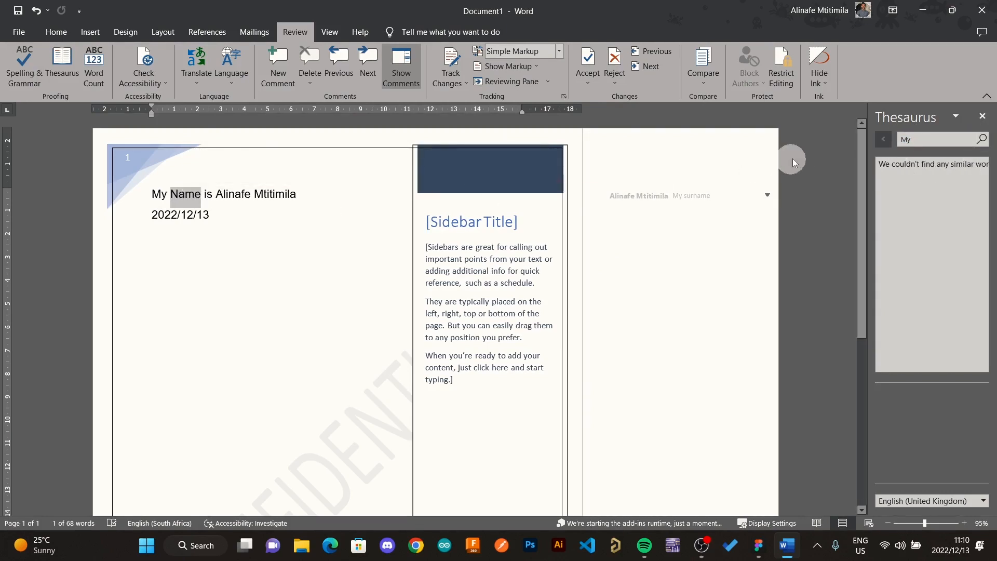
{"action": "left_click", "coordinate": [984, 117]}
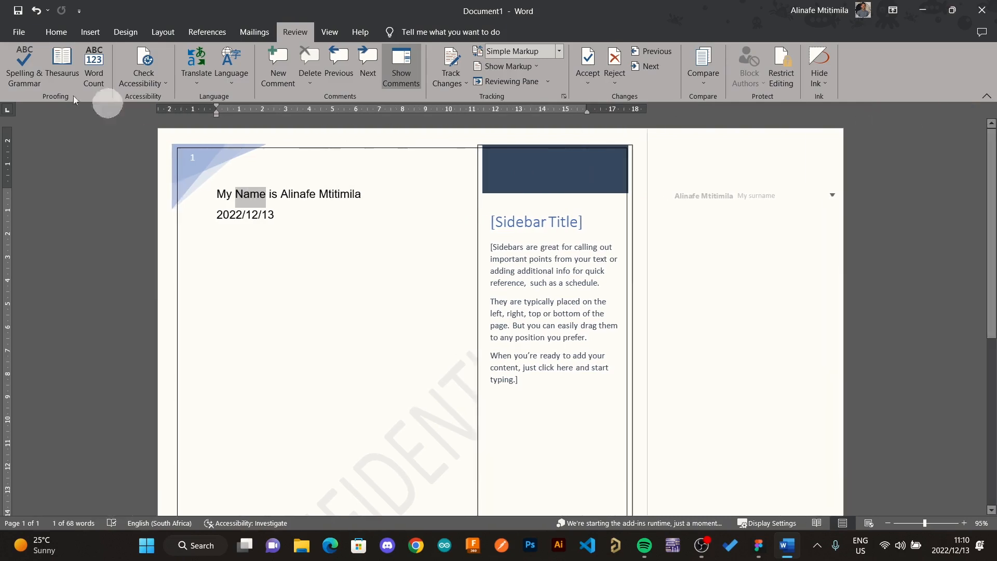
- View the word count statistics for the selected word and the available accessibility checking options
{"action": "left_click", "coordinate": [87, 76]}
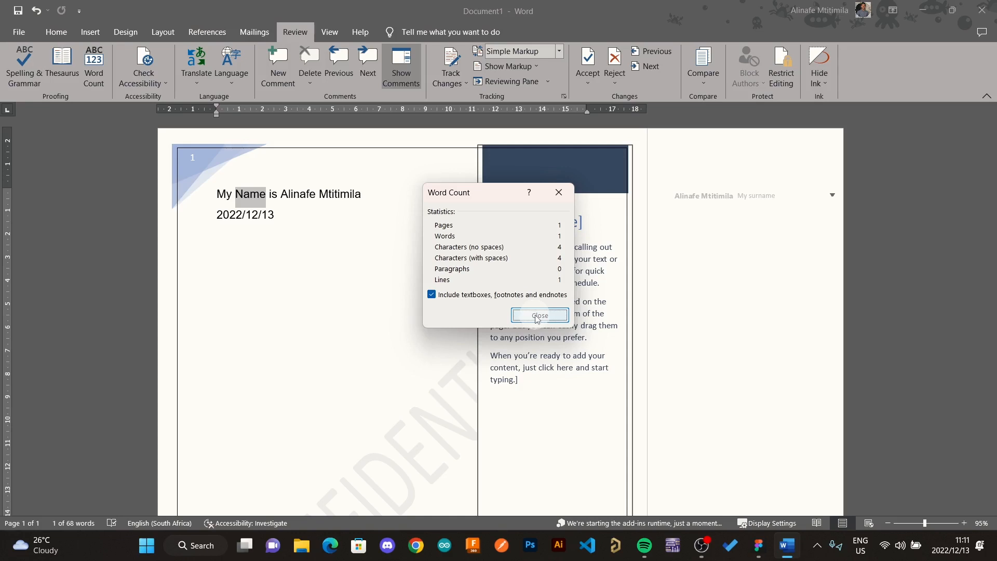
{"action": "left_click", "coordinate": [537, 318]}
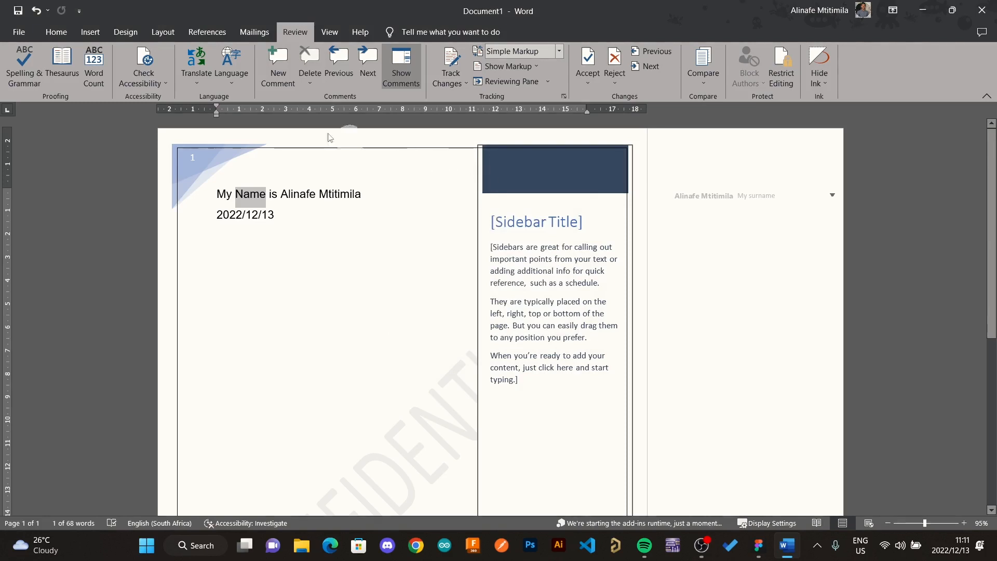
{"action": "left_click", "coordinate": [133, 88]}
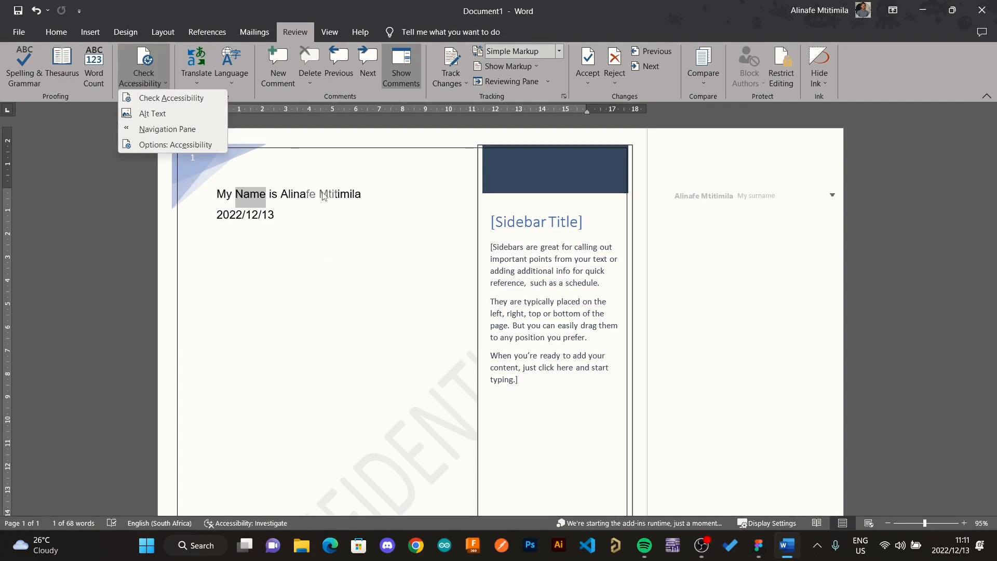
{"action": "left_click", "coordinate": [177, 110]}
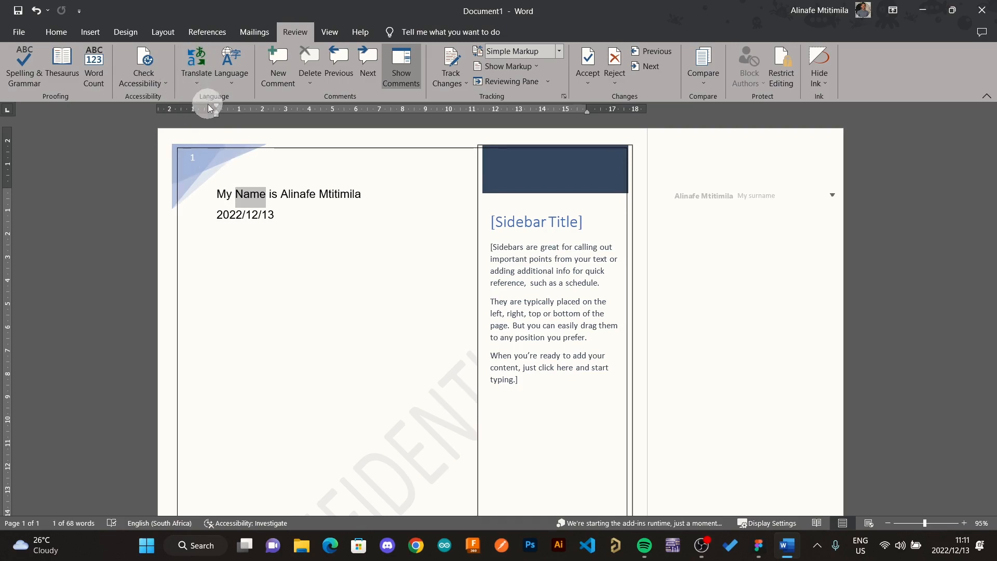
- View the translation language settings and the proofing language options, leaving both without changes
{"action": "left_click", "coordinate": [195, 84]}
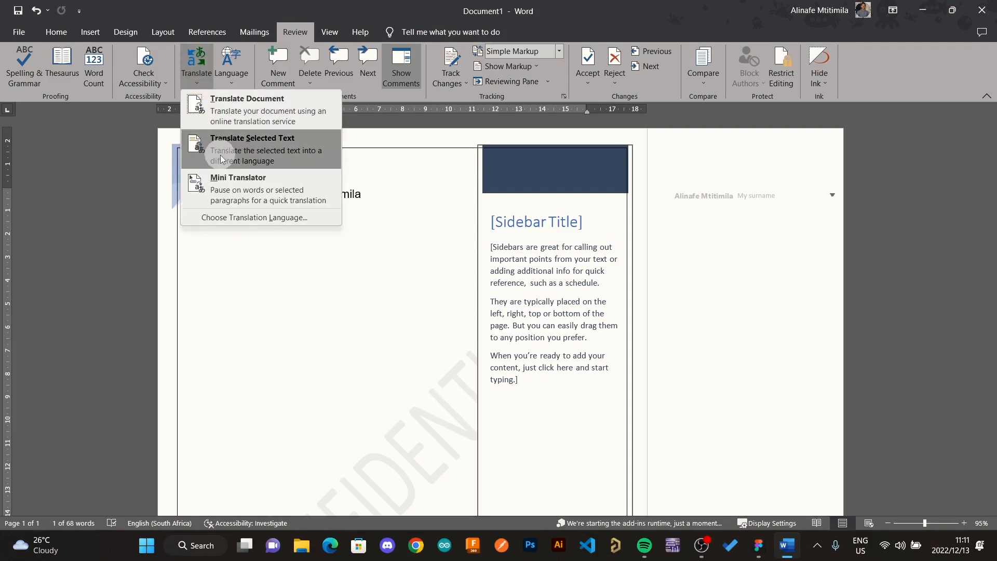
{"action": "left_click", "coordinate": [227, 216]}
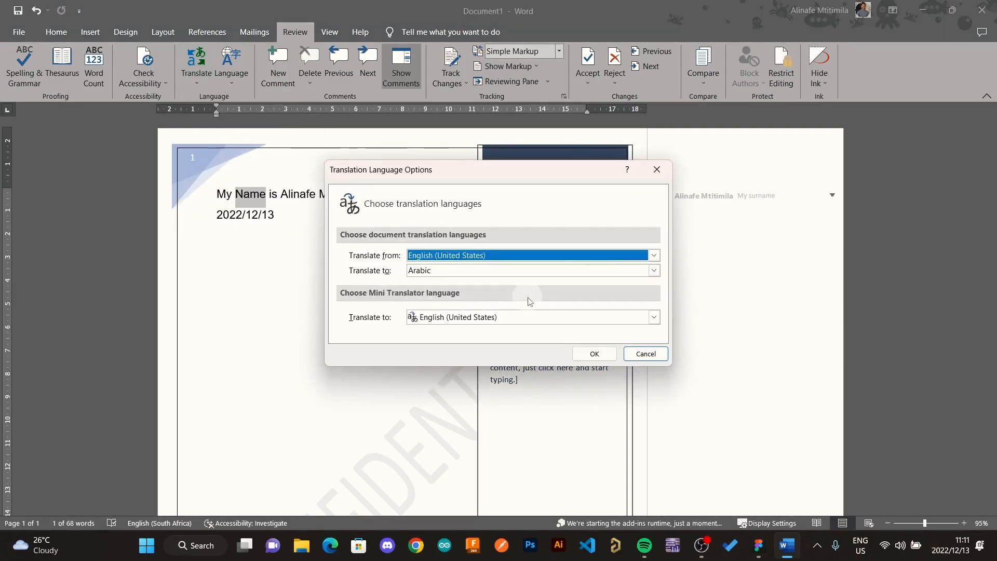
{"action": "left_click", "coordinate": [654, 270]}
{"action": "left_click", "coordinate": [654, 270]}
{"action": "left_click", "coordinate": [639, 358]}
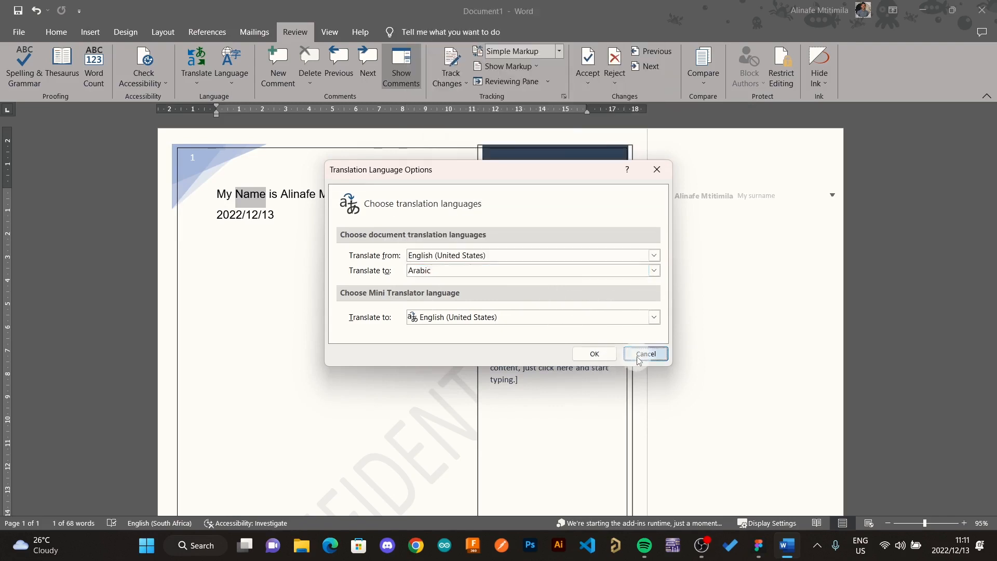
{"action": "left_click", "coordinate": [228, 79]}
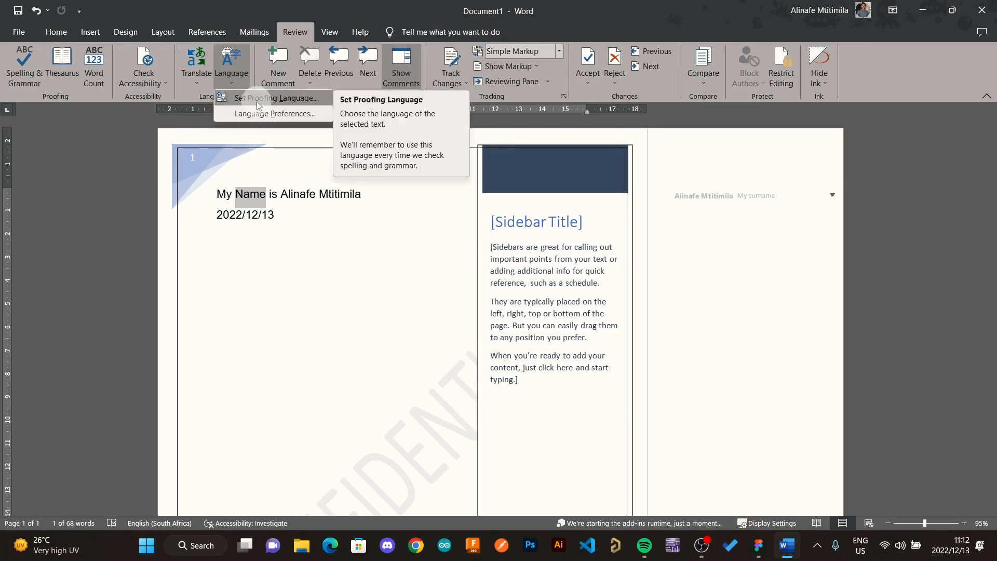
{"action": "left_click", "coordinate": [123, 141]}
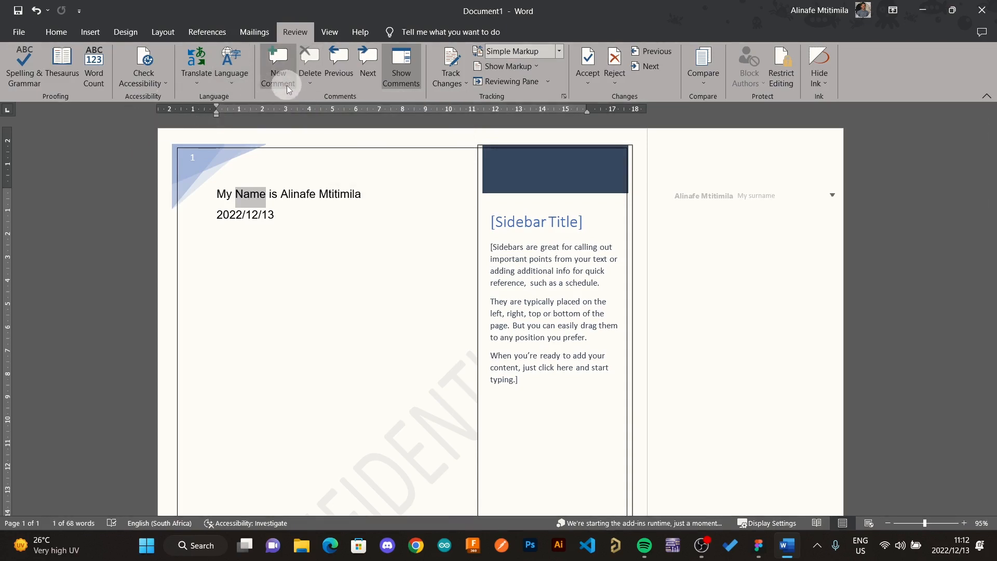
- Delete all comments in the document
{"action": "left_click", "coordinate": [312, 68]}
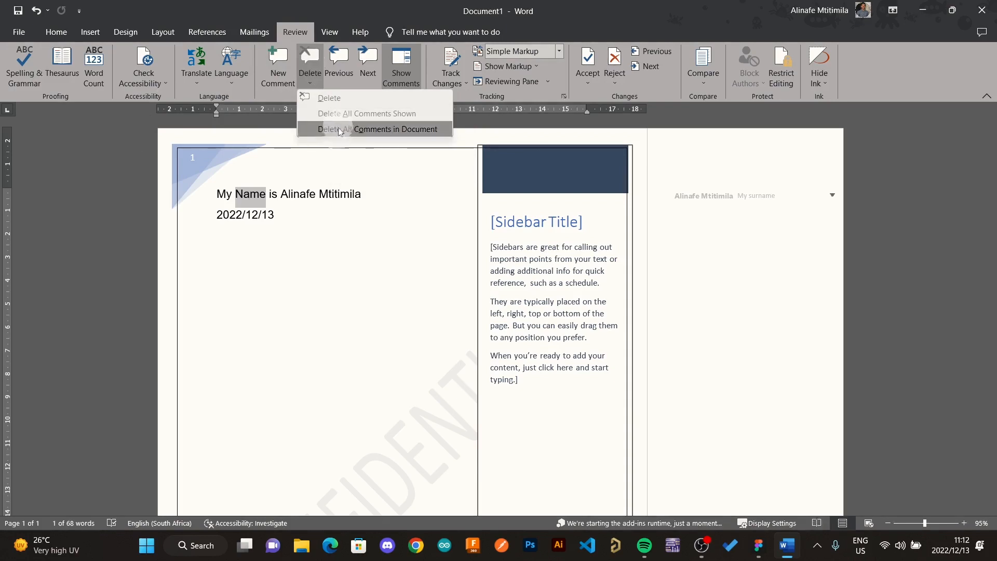
{"action": "left_click", "coordinate": [366, 128]}
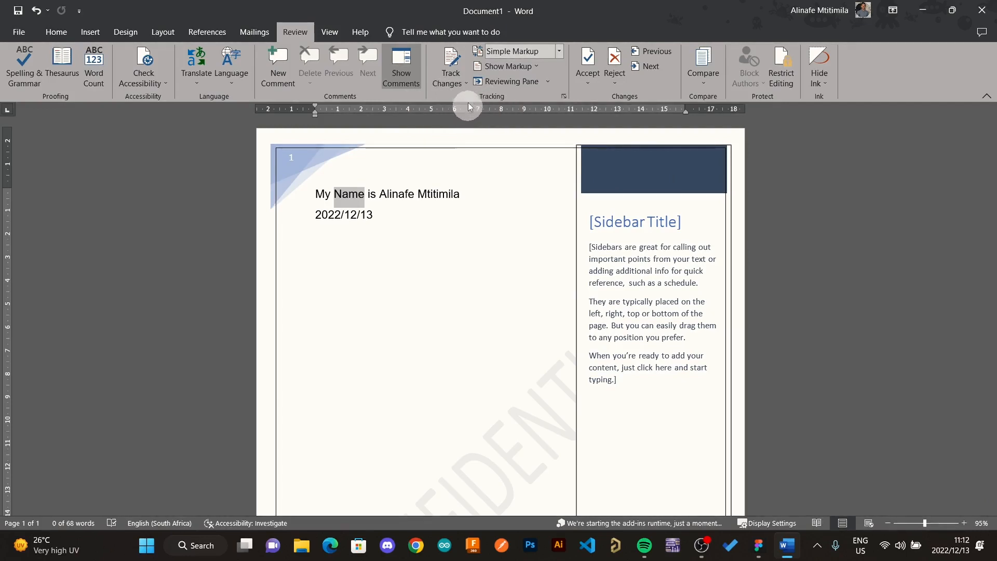
- Turn on Track Changes and add the line "Hie malawi" between the name line and the date
{"action": "left_click", "coordinate": [459, 82]}
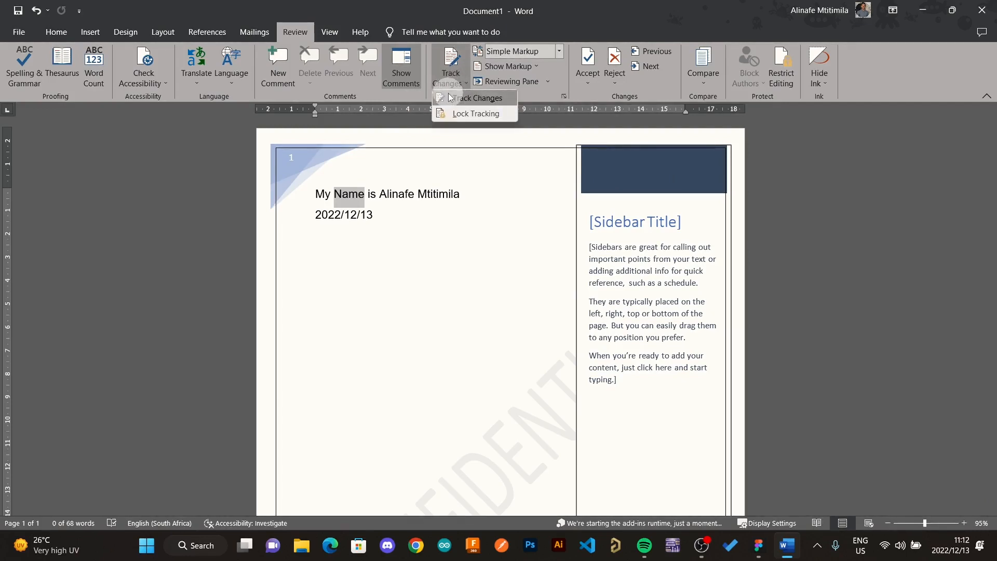
{"action": "left_click", "coordinate": [444, 96]}
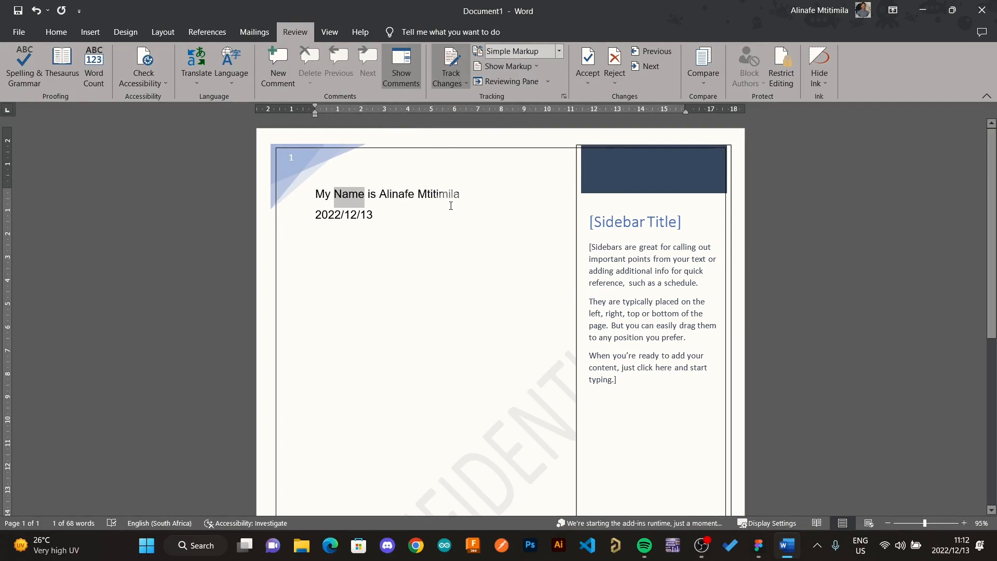
{"action": "left_click", "coordinate": [239, 224]}
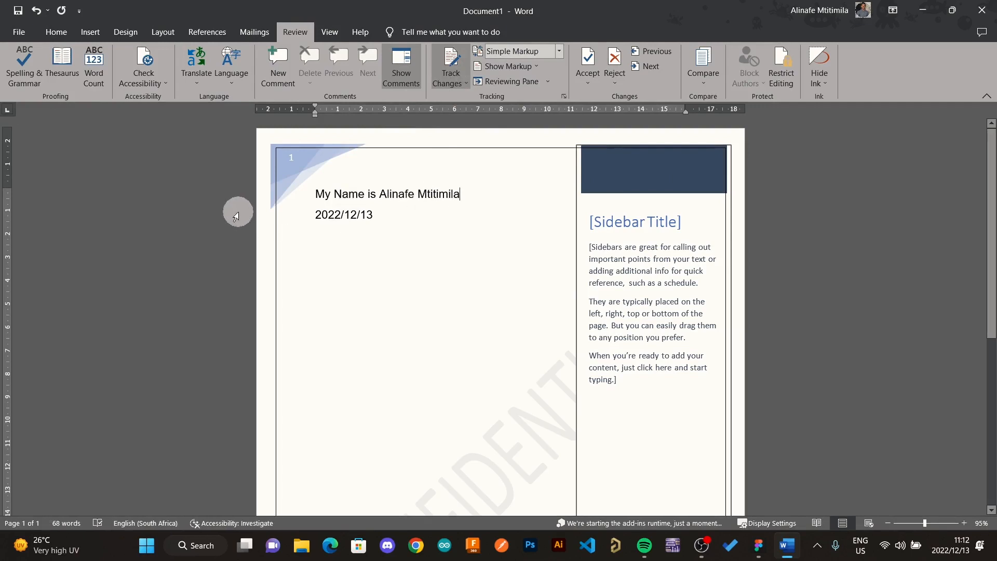
{"action": "key", "text": "Return"}
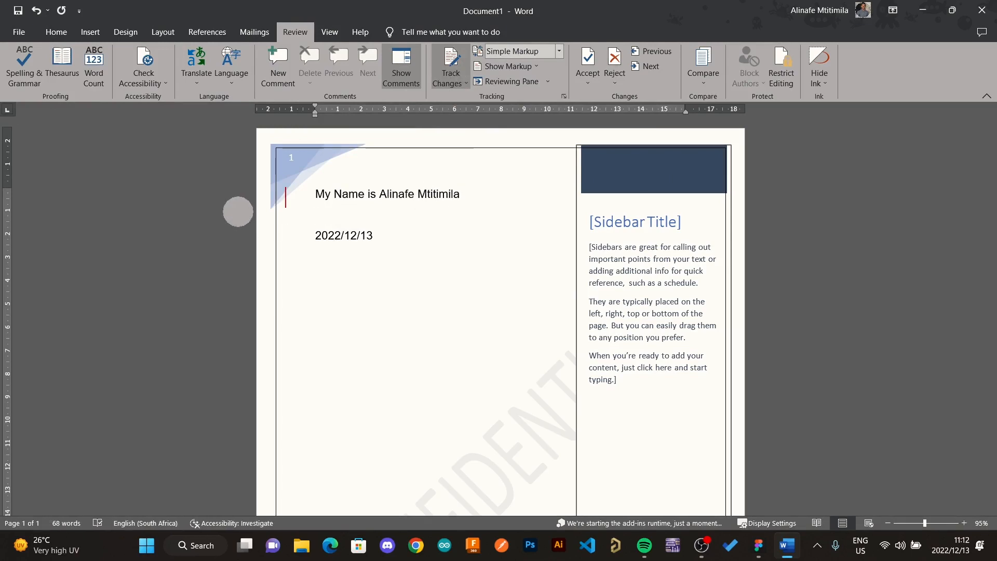
{"action": "type", "text": "hie"}
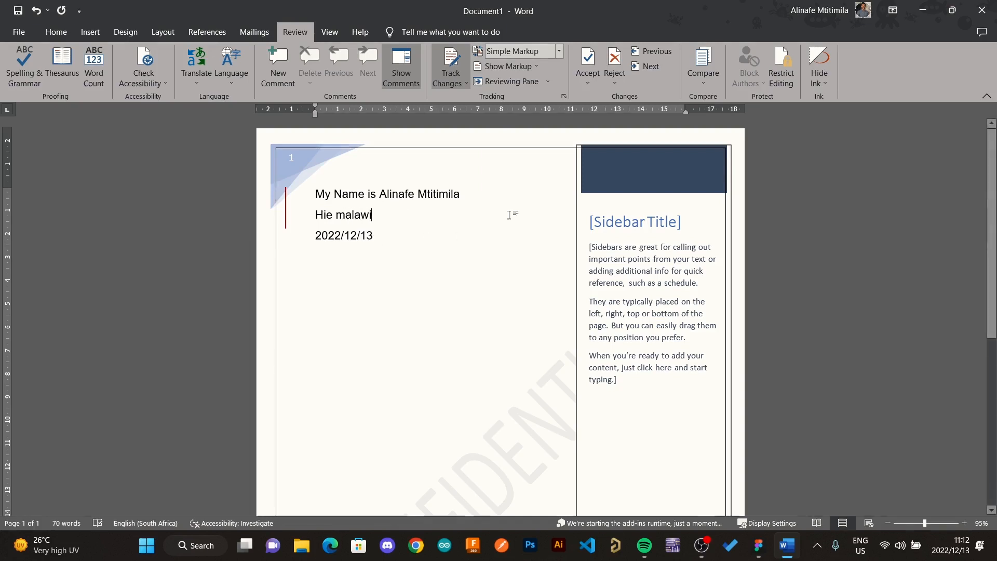
- Switch the tracked changes display from Simple Markup to All Markup using the change bar beside the text
{"action": "left_click", "coordinate": [288, 210]}
{"action": "left_click", "coordinate": [287, 208]}
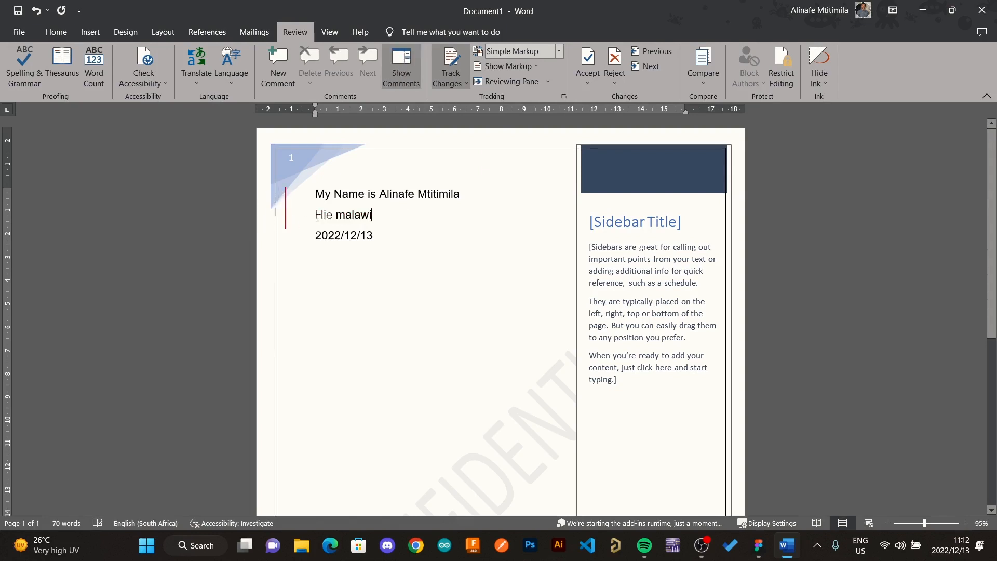
{"action": "left_click", "coordinate": [287, 206]}
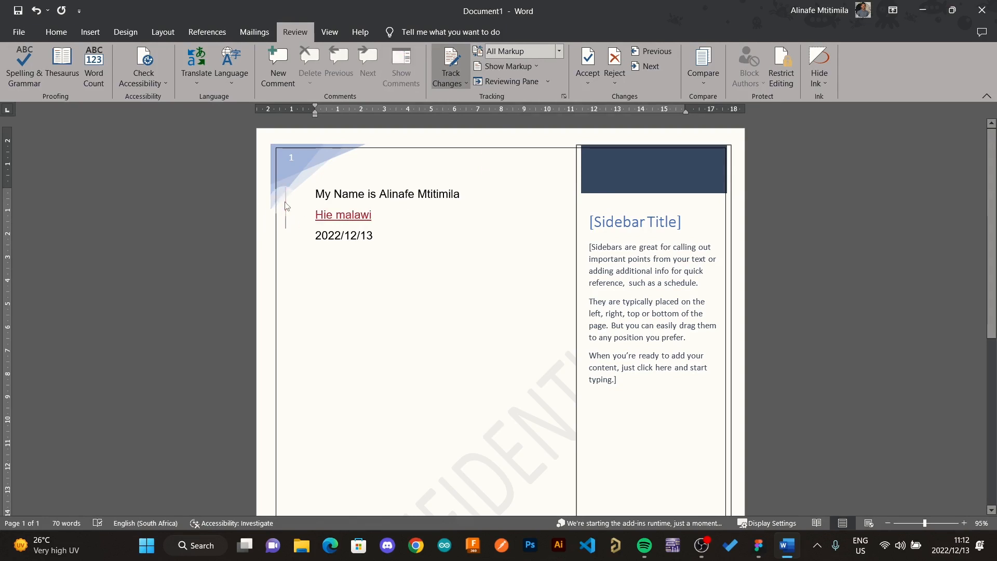
- Accept the tracked insertion of the "Hie malawi" line and deselect the text
{"action": "left_click", "coordinate": [370, 215]}
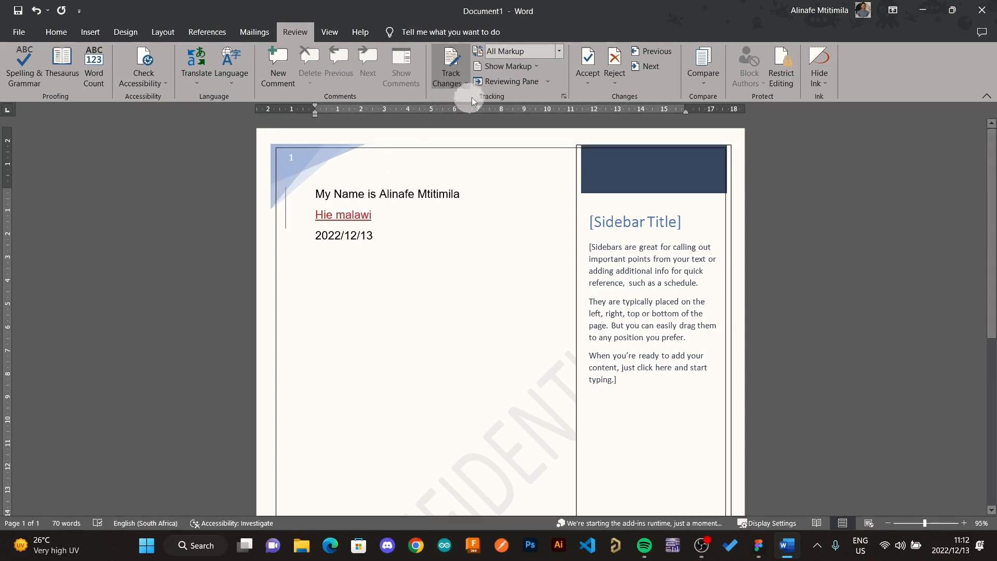
{"action": "left_click", "coordinate": [586, 62]}
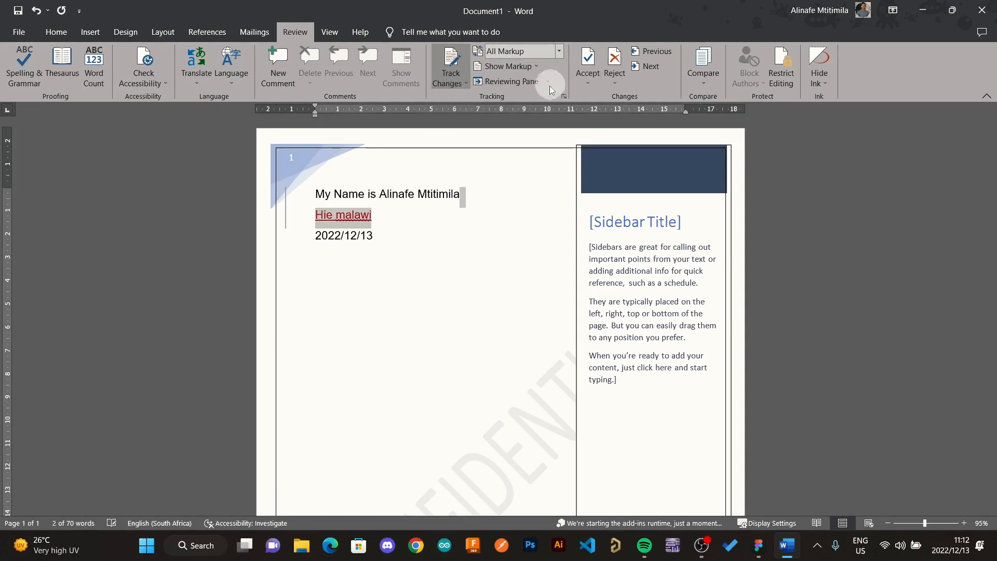
{"action": "left_click", "coordinate": [588, 59]}
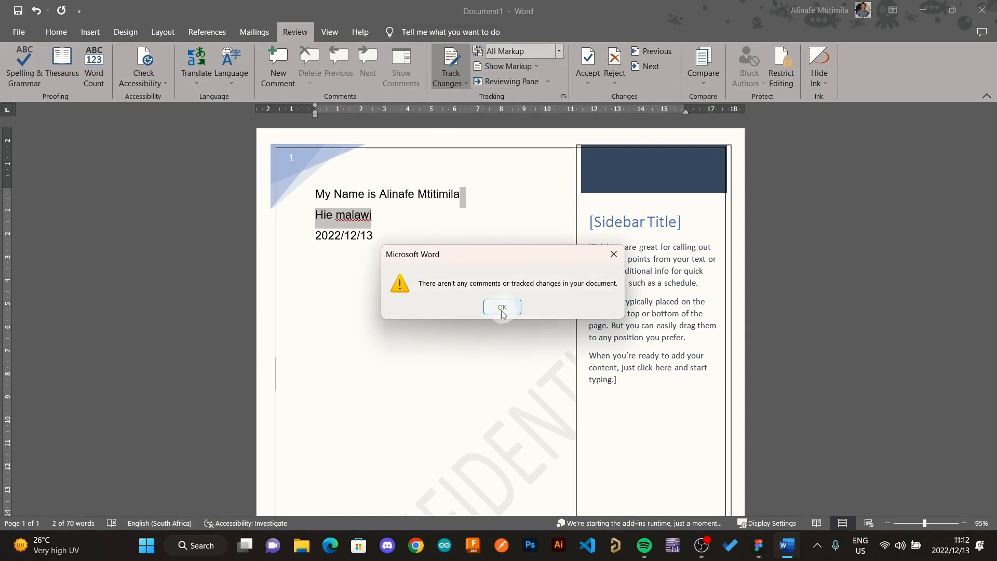
{"action": "left_click", "coordinate": [491, 308]}
{"action": "left_click", "coordinate": [409, 232]}
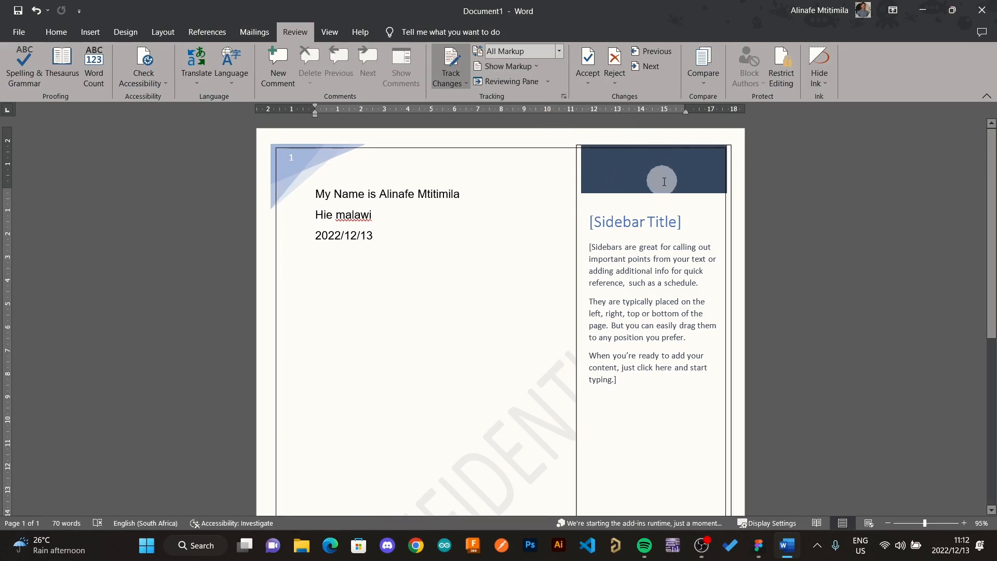
- View the options for comparing and combining document versions, then bring up the document view commands
{"action": "left_click", "coordinate": [707, 84]}
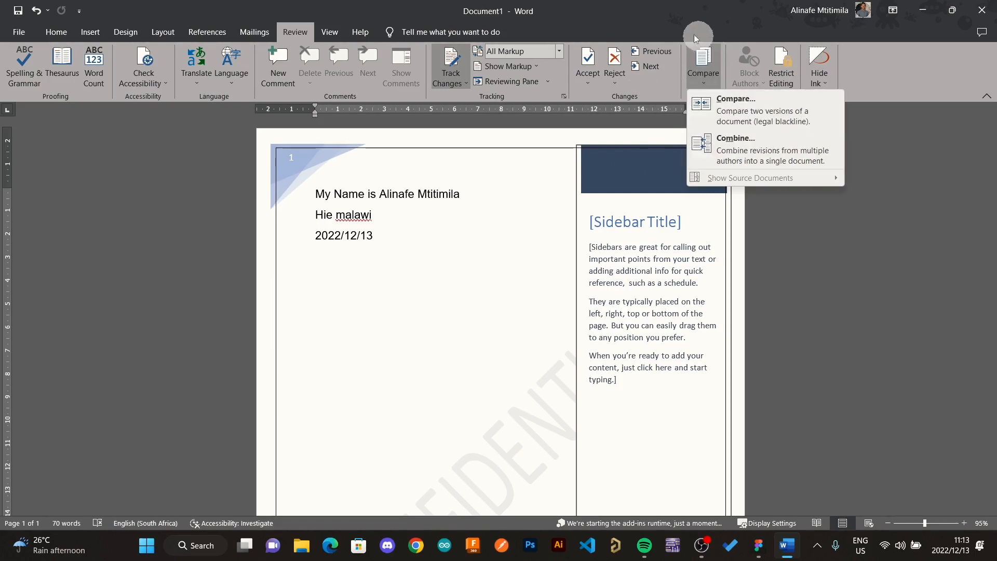
{"action": "left_click", "coordinate": [656, 16]}
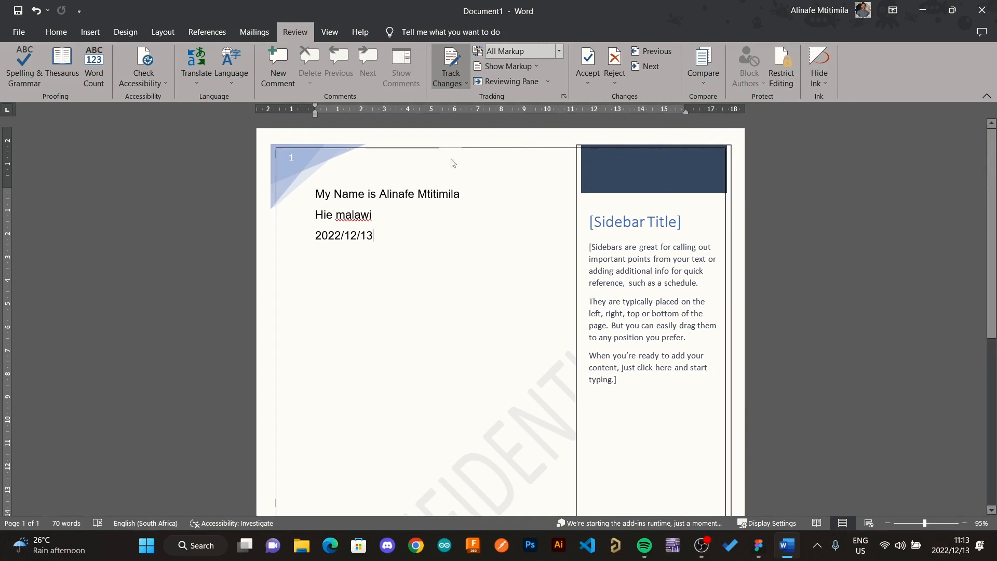
{"action": "left_click", "coordinate": [330, 35]}
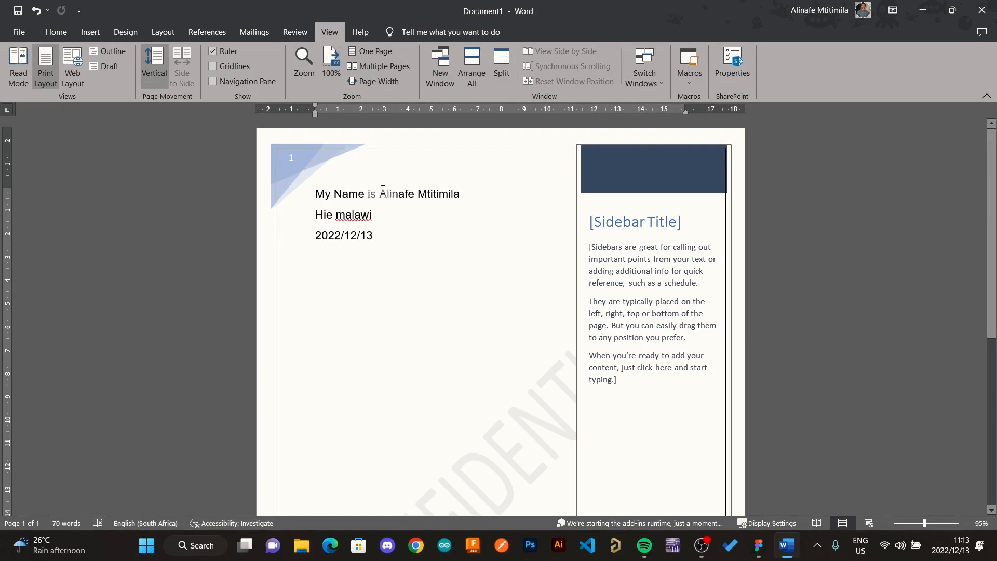
- View the document in Read Mode and in Web Layout, returning to Print Layout after each
{"action": "left_click", "coordinate": [15, 75]}
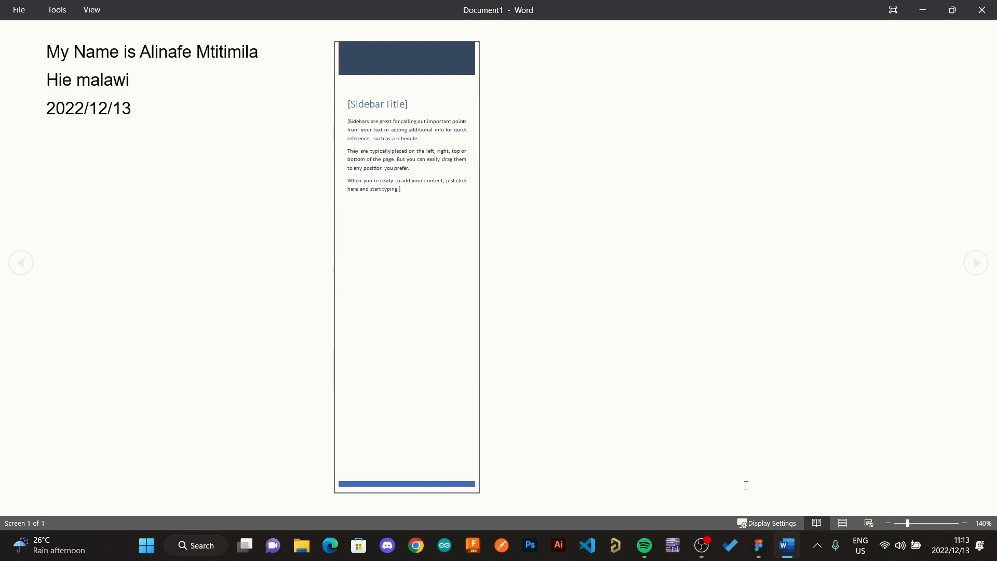
{"action": "left_click", "coordinate": [844, 524]}
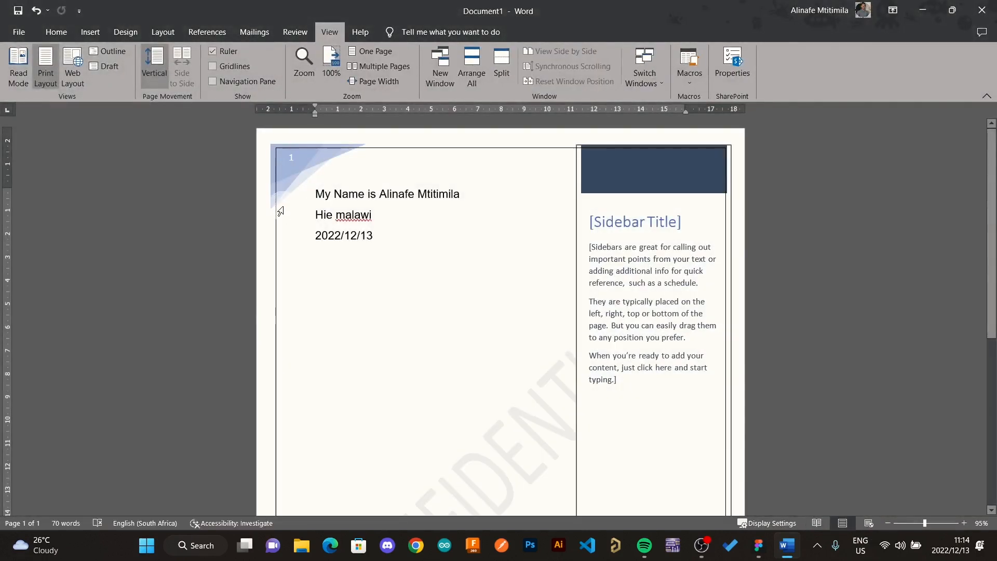
{"action": "left_click", "coordinate": [77, 68]}
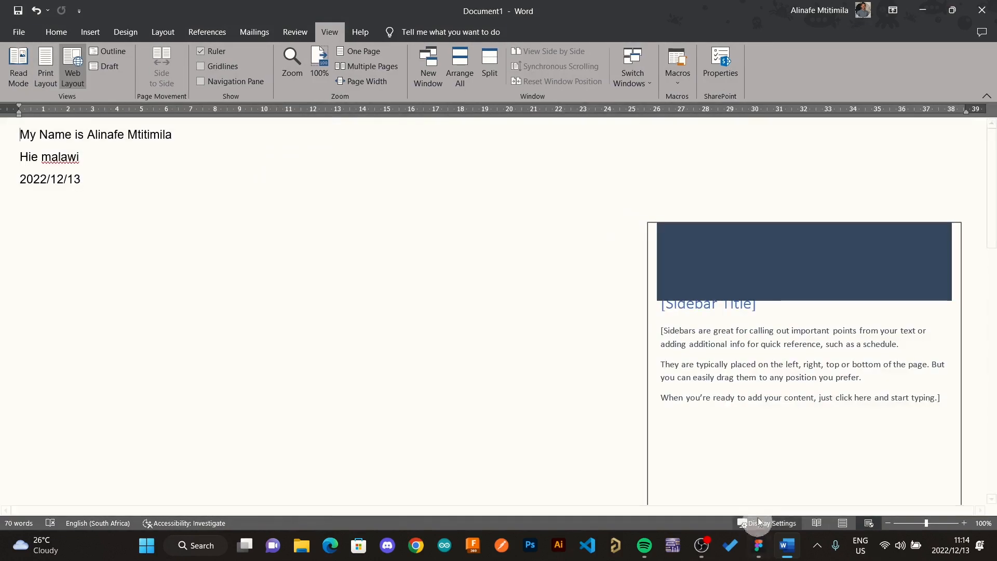
{"action": "left_click", "coordinate": [841, 523]}
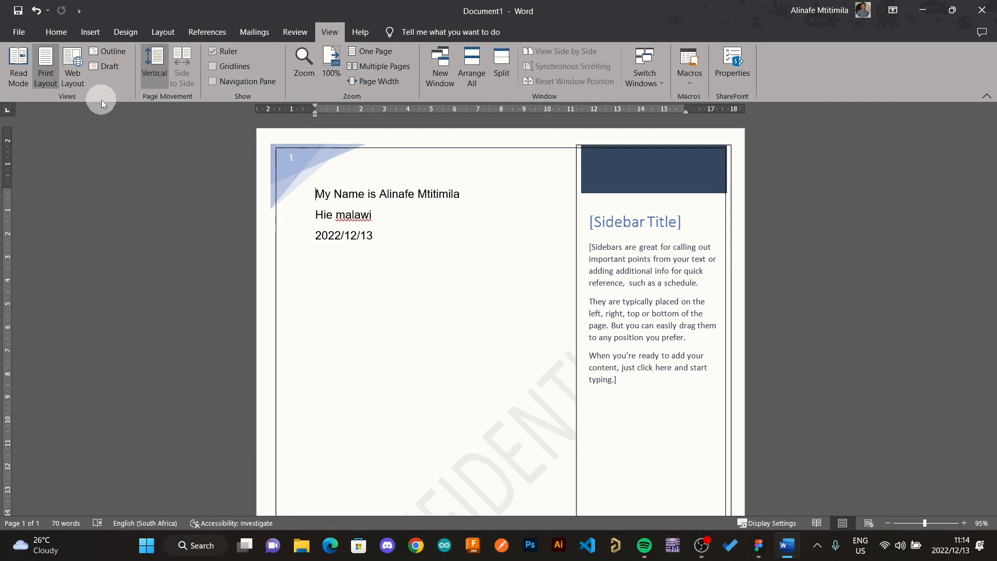
- View the document in Outline view, close it, and bring the document view commands back up
{"action": "left_click", "coordinate": [107, 52]}
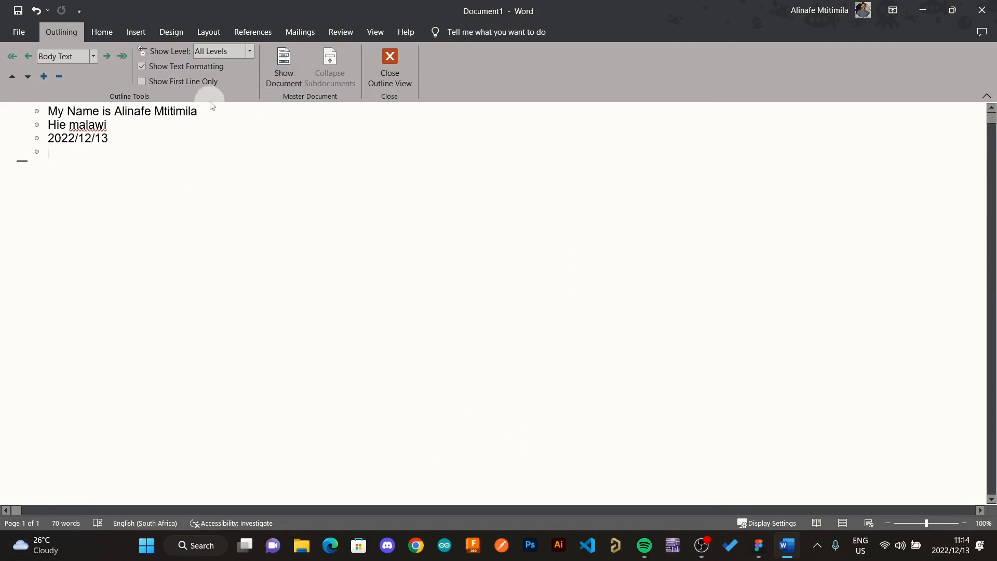
{"action": "left_click", "coordinate": [389, 69]}
{"action": "left_click", "coordinate": [390, 65]}
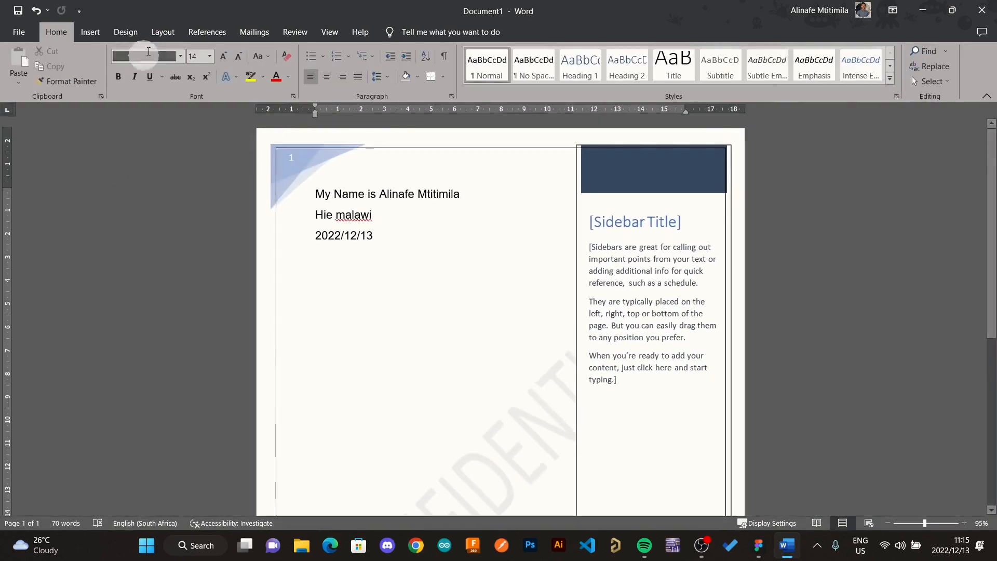
{"action": "left_click", "coordinate": [297, 33]}
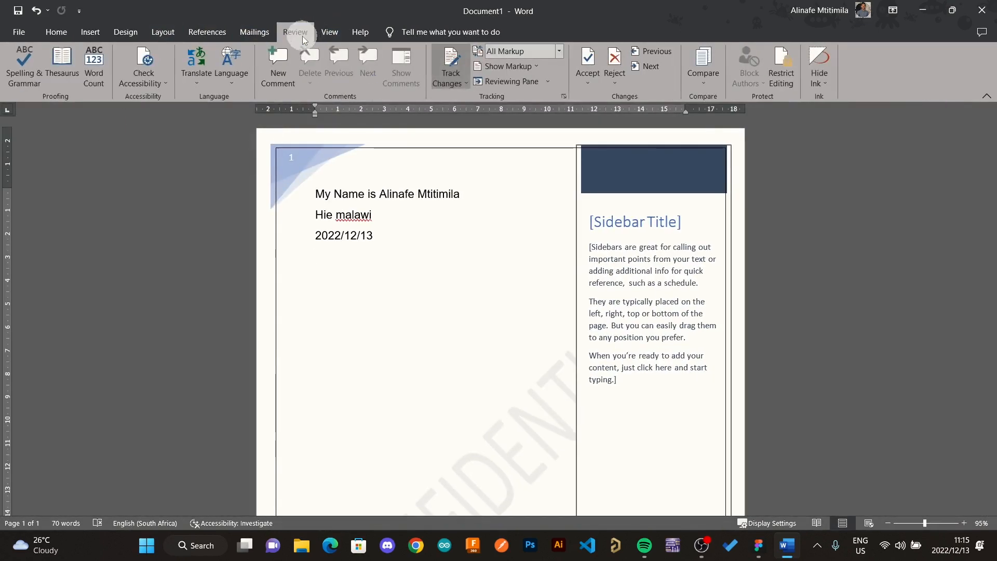
{"action": "left_click", "coordinate": [322, 31]}
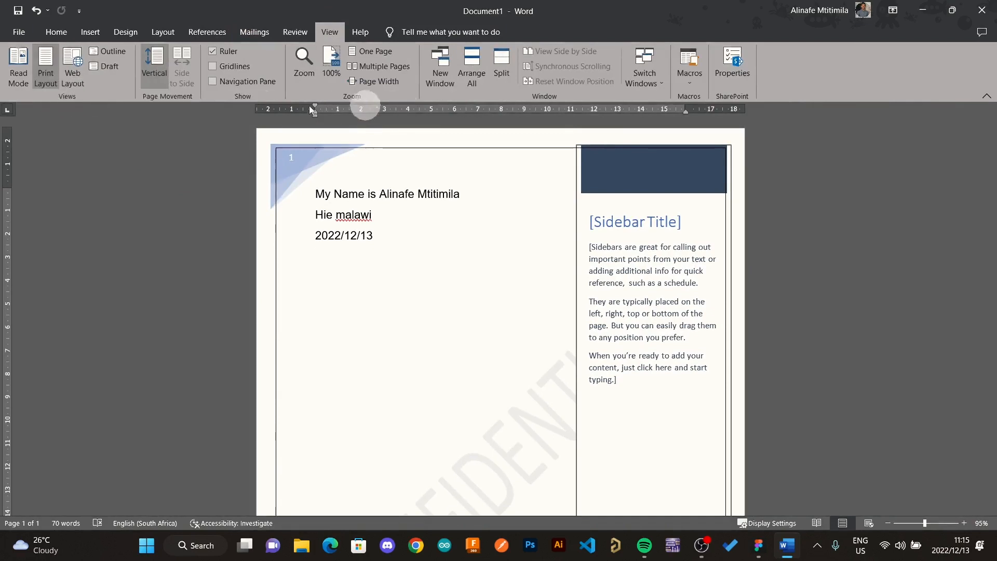
- View the document in Draft view, return to Print Layout by way of Outline view, and show the view commands again
{"action": "left_click", "coordinate": [104, 67]}
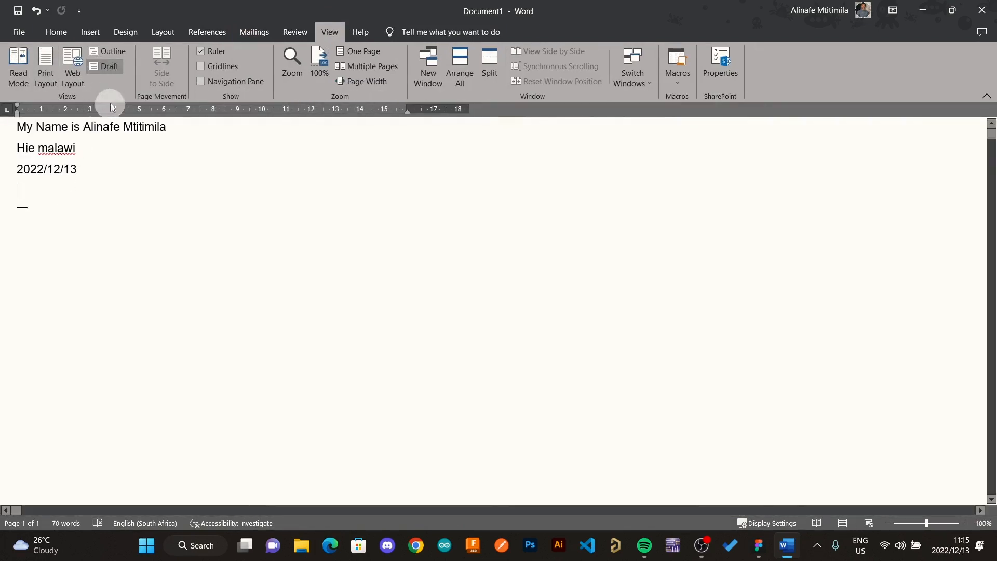
{"action": "left_click", "coordinate": [107, 52]}
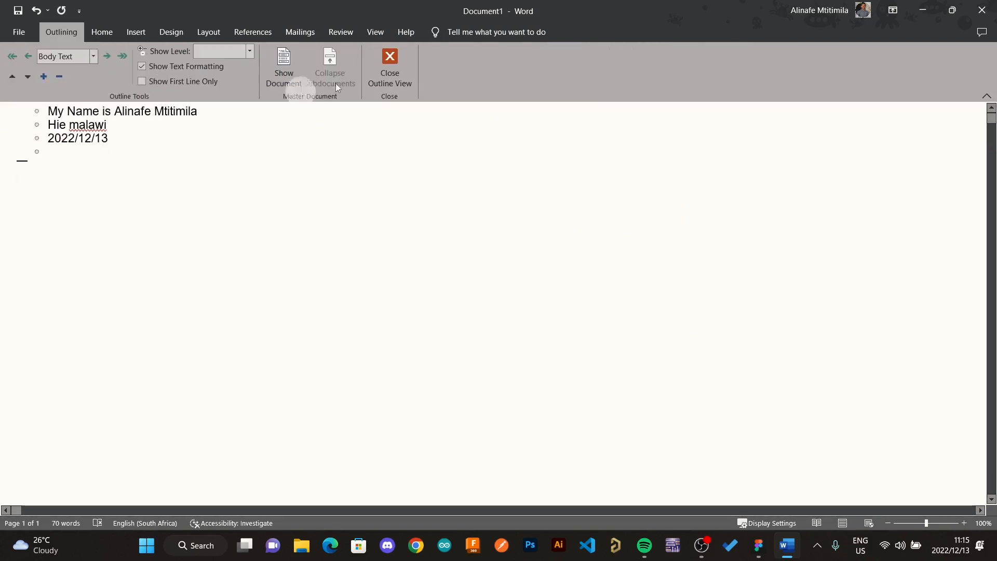
{"action": "left_click", "coordinate": [390, 60]}
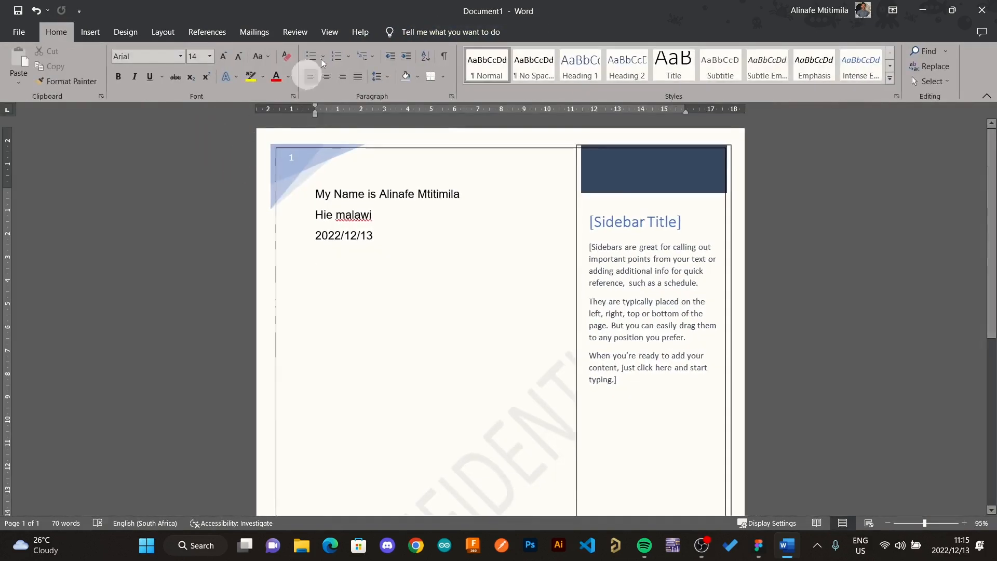
{"action": "left_click", "coordinate": [306, 35]}
{"action": "left_click", "coordinate": [329, 32]}
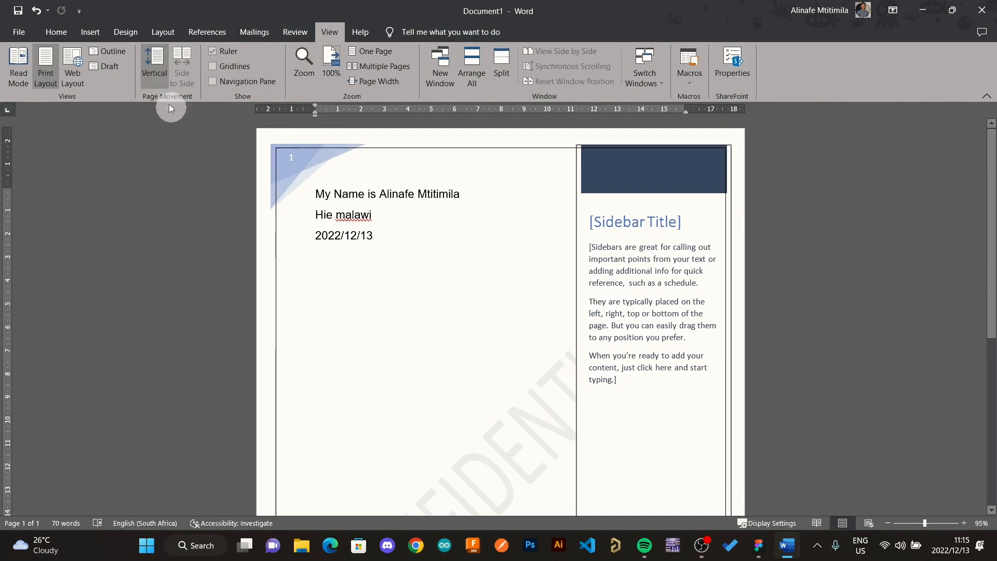
- Look through the full length of the page with vertical page movement and return to its beginning
{"action": "scroll", "coordinate": [235, 258], "scroll_direction": "down", "scroll_amount": 6}
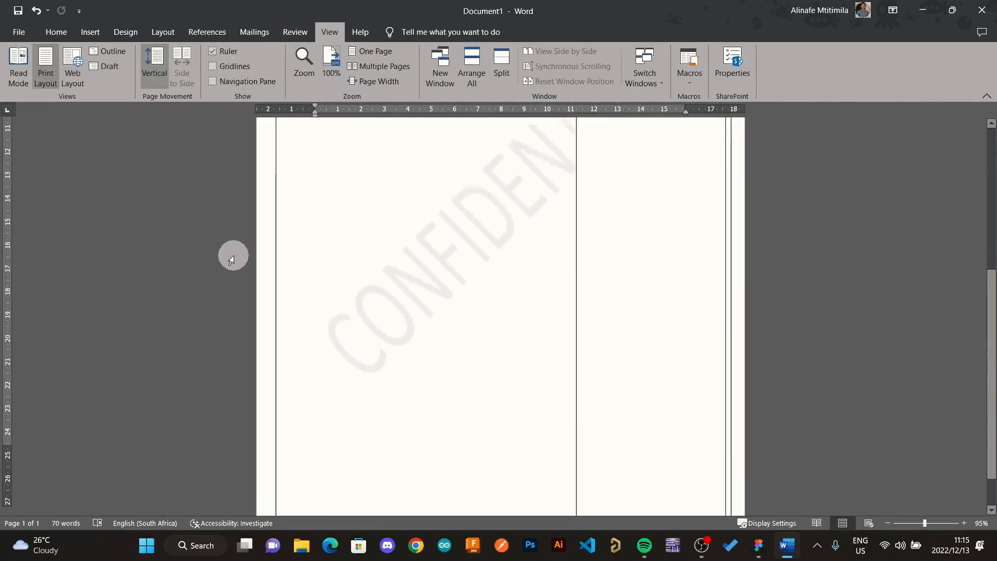
{"action": "scroll", "coordinate": [232, 254], "scroll_direction": "up", "scroll_amount": 3}
{"action": "scroll", "coordinate": [232, 254], "scroll_direction": "up", "scroll_amount": 3}
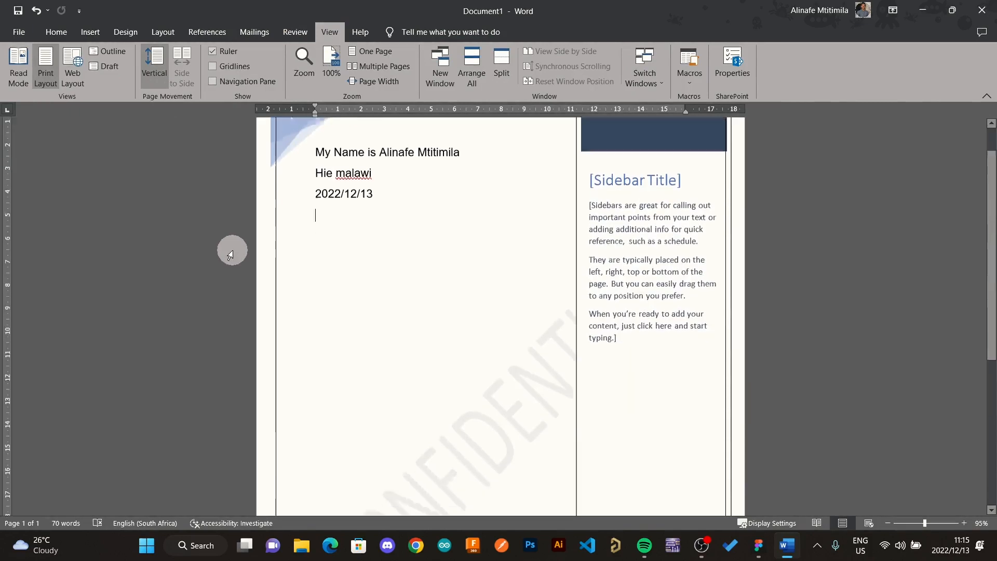
{"action": "scroll", "coordinate": [233, 253], "scroll_direction": "down", "scroll_amount": 8}
{"action": "scroll", "coordinate": [232, 255], "scroll_direction": "up", "scroll_amount": 8}
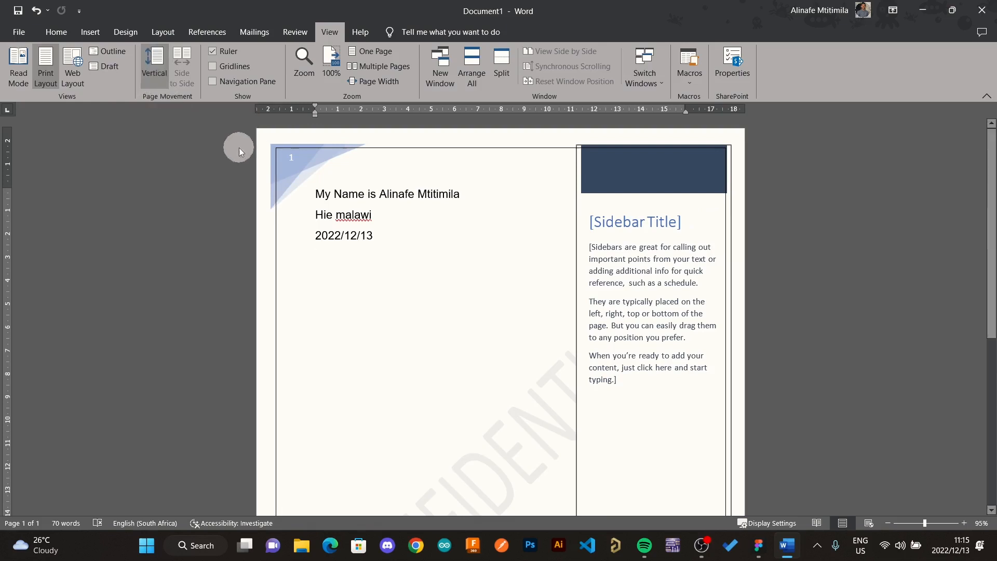
{"action": "scroll", "coordinate": [256, 189], "scroll_direction": "down", "scroll_amount": 8}
{"action": "scroll", "coordinate": [257, 195], "scroll_direction": "up", "scroll_amount": 8}
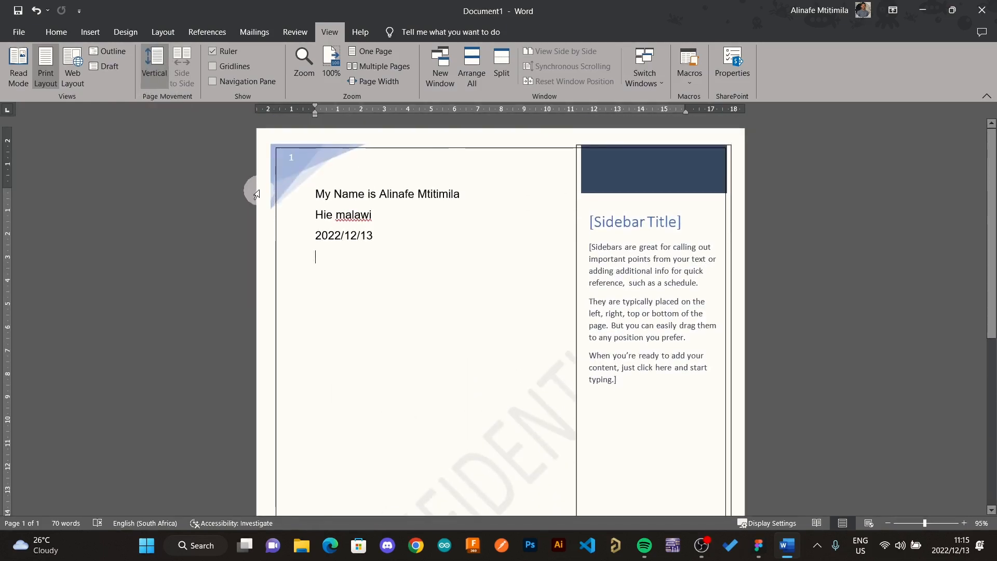
- Try out the gridlines and the Navigation pane, and hide both along with the ruler
{"action": "left_click", "coordinate": [213, 67]}
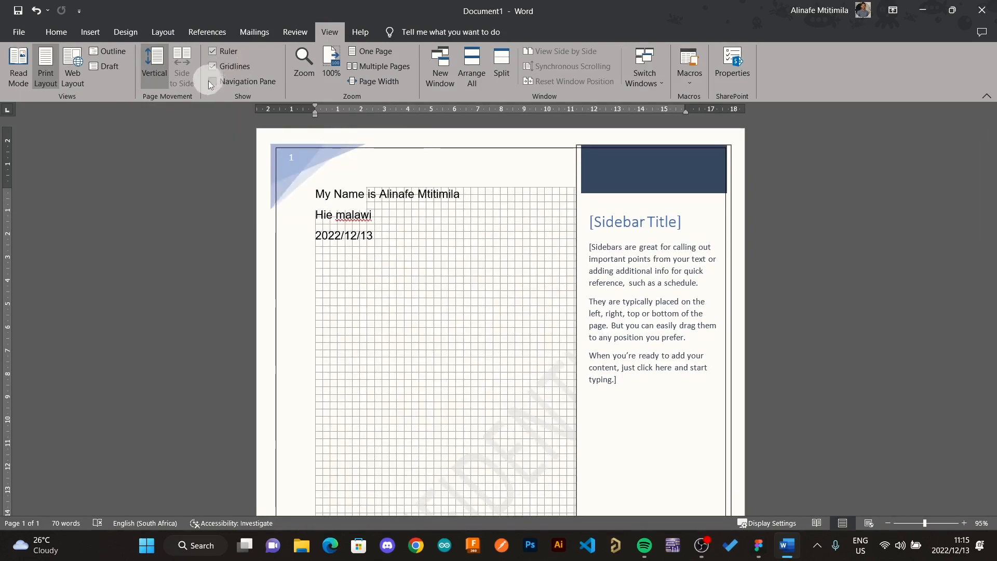
{"action": "left_click", "coordinate": [212, 82]}
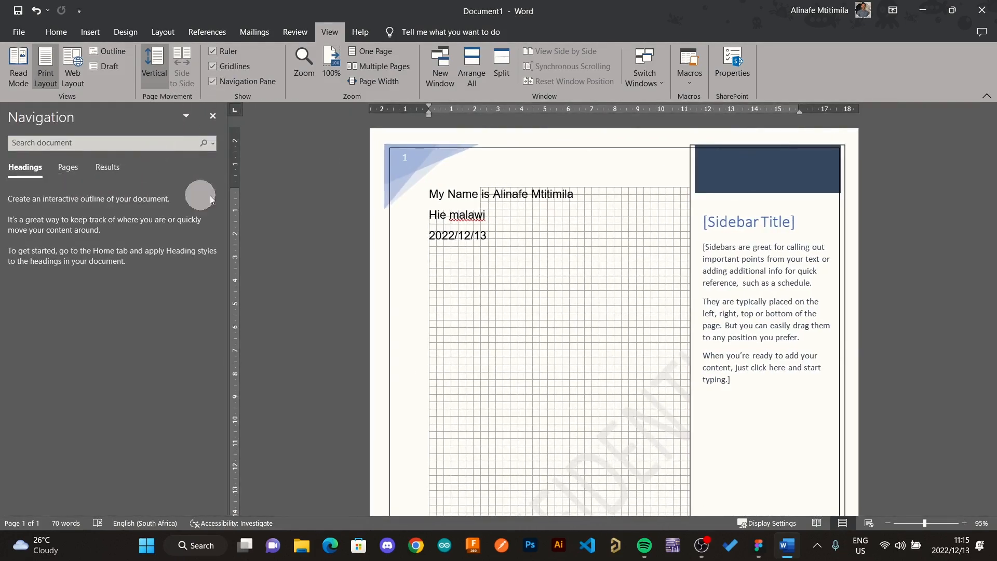
{"action": "left_click", "coordinate": [213, 81]}
{"action": "left_click", "coordinate": [212, 66]}
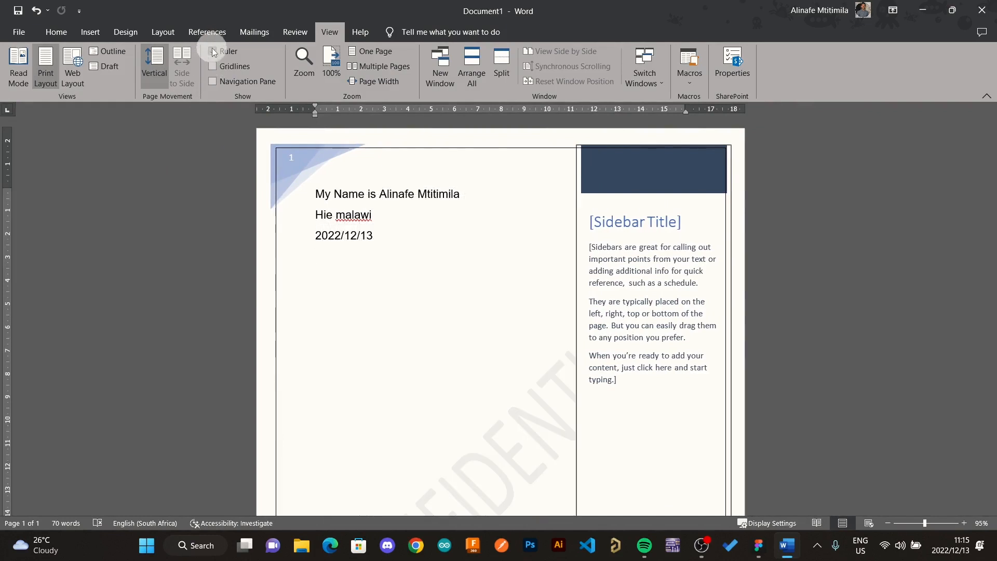
{"action": "left_click", "coordinate": [213, 51]}
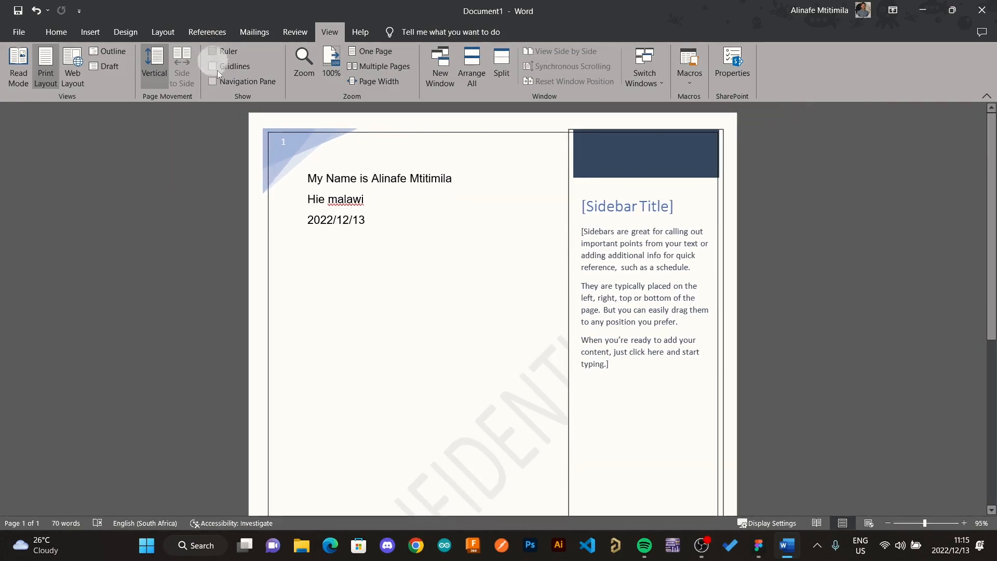
- Look at the zoom settings, the list of open windows and the macro options without changing any of them
{"action": "left_click", "coordinate": [299, 72]}
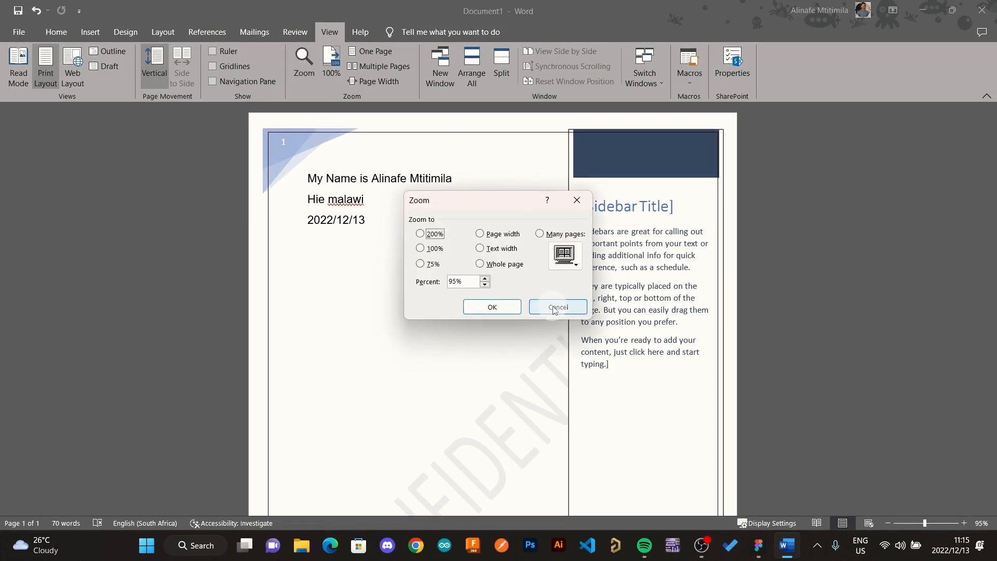
{"action": "left_click", "coordinate": [554, 307]}
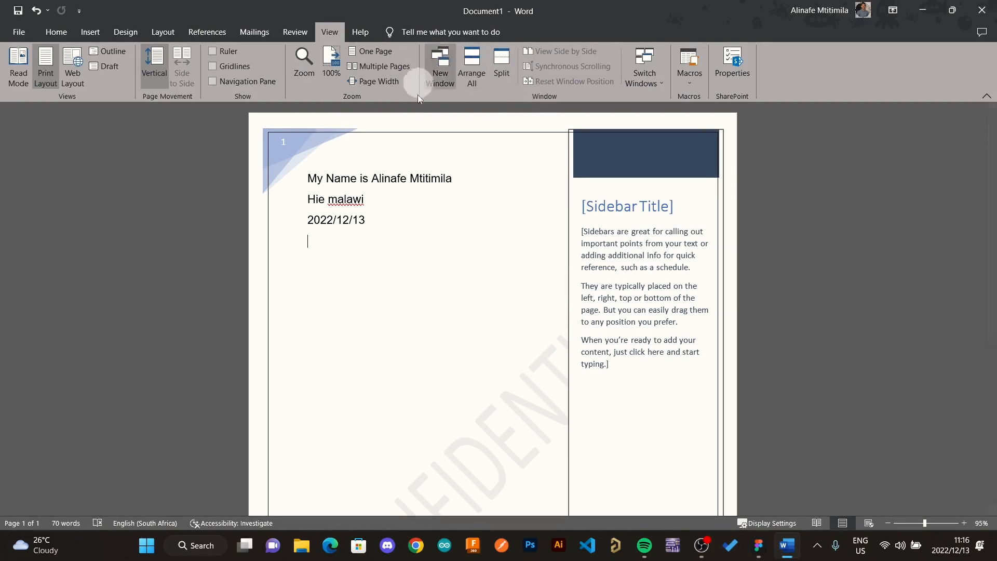
{"action": "left_click", "coordinate": [635, 88]}
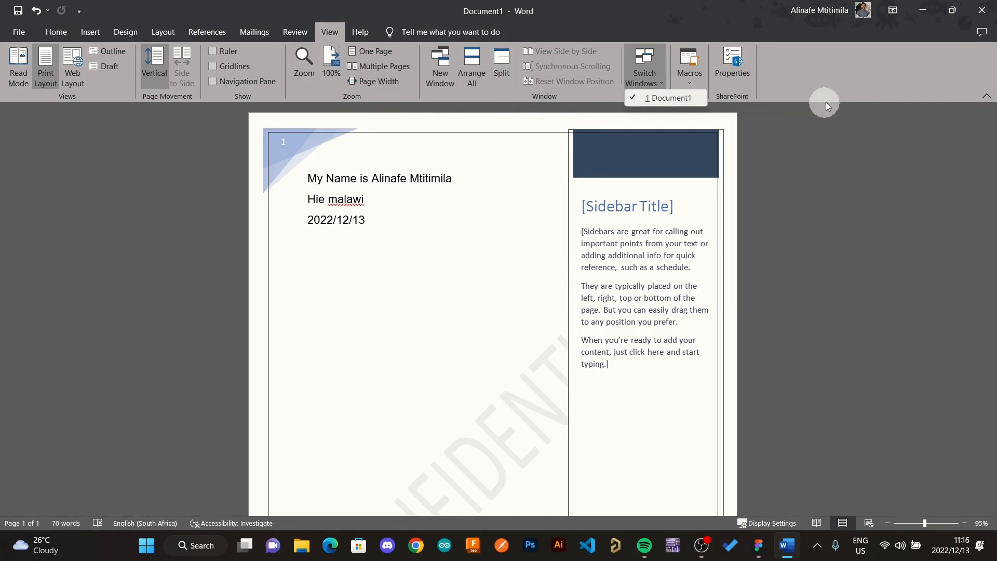
{"action": "left_click", "coordinate": [687, 84]}
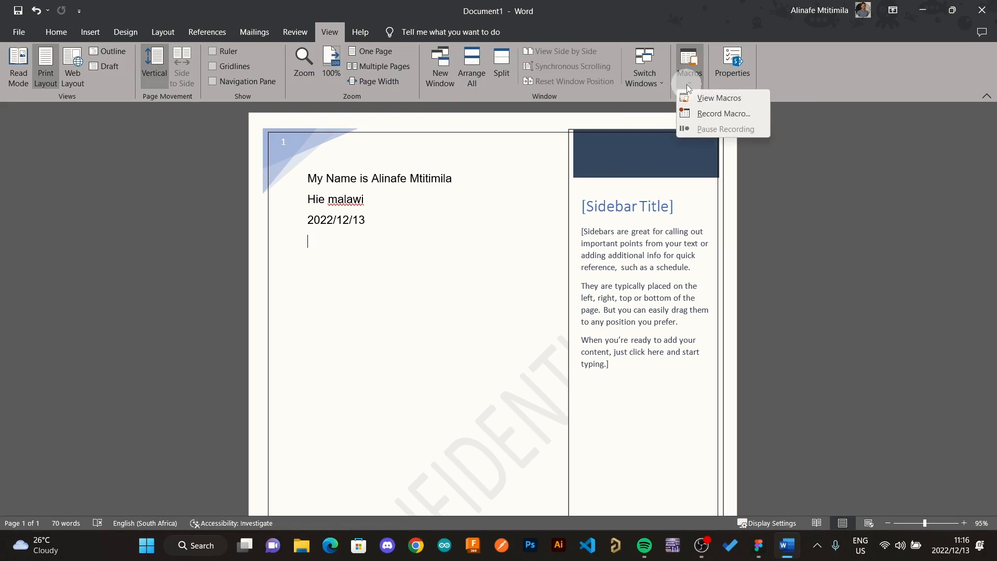
{"action": "left_click", "coordinate": [803, 90]}
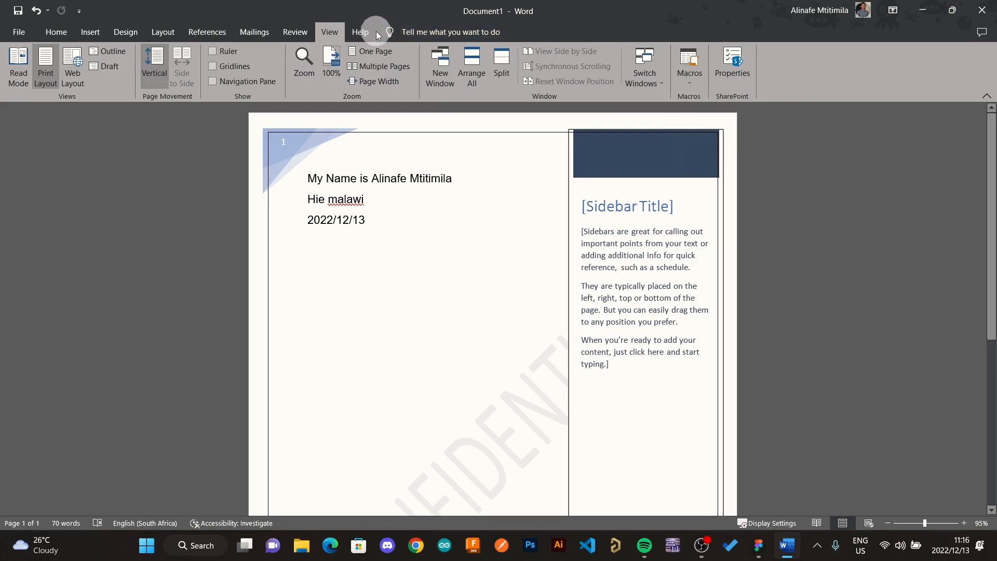
- View the document's properties on its Info page, return to the document and bring up the help commands
{"action": "left_click", "coordinate": [732, 67]}
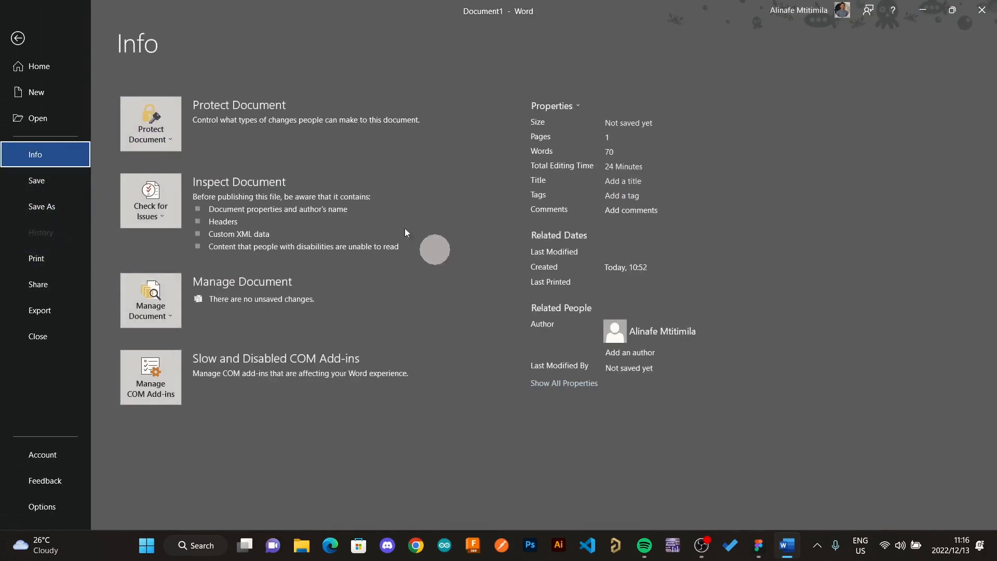
{"action": "left_click", "coordinate": [18, 38]}
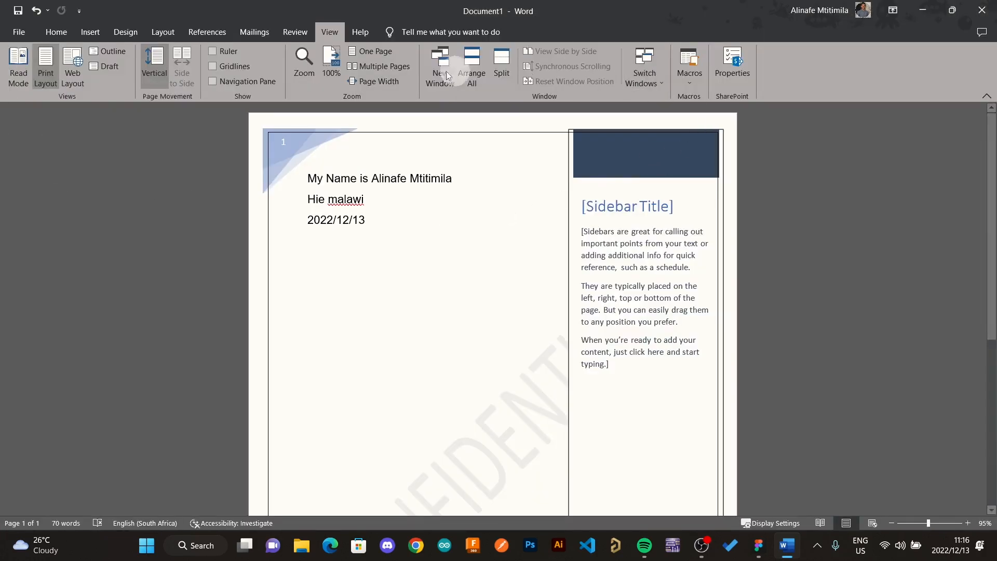
{"action": "left_click", "coordinate": [367, 36]}
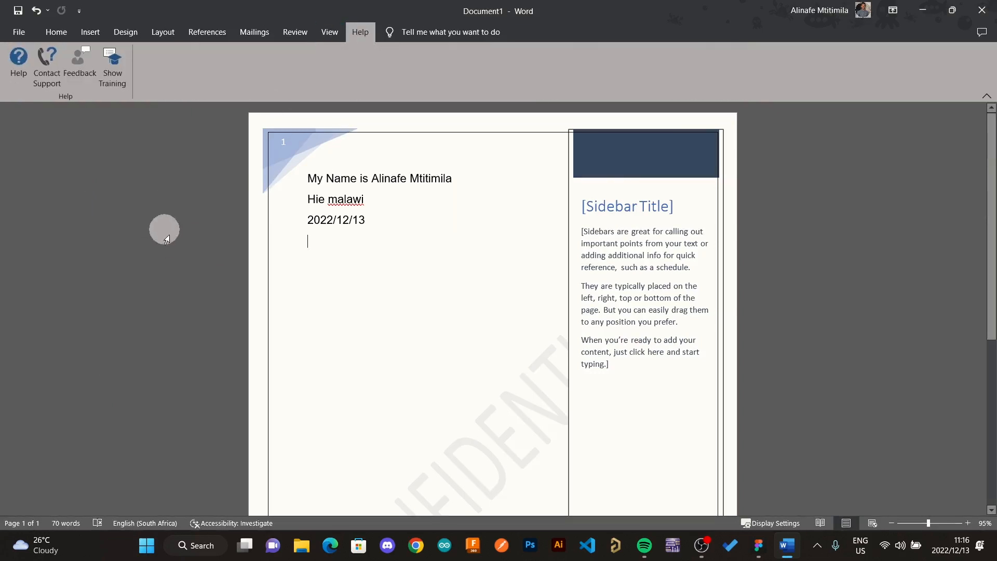
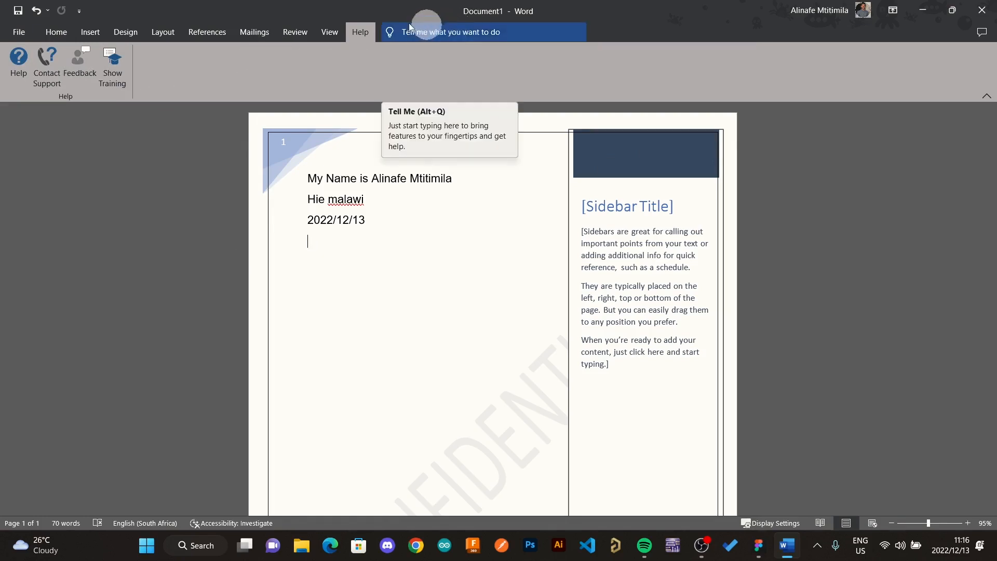
- Search the commands for "page brea", insert a page break below the date and check both pages
{"action": "left_click", "coordinate": [492, 33]}
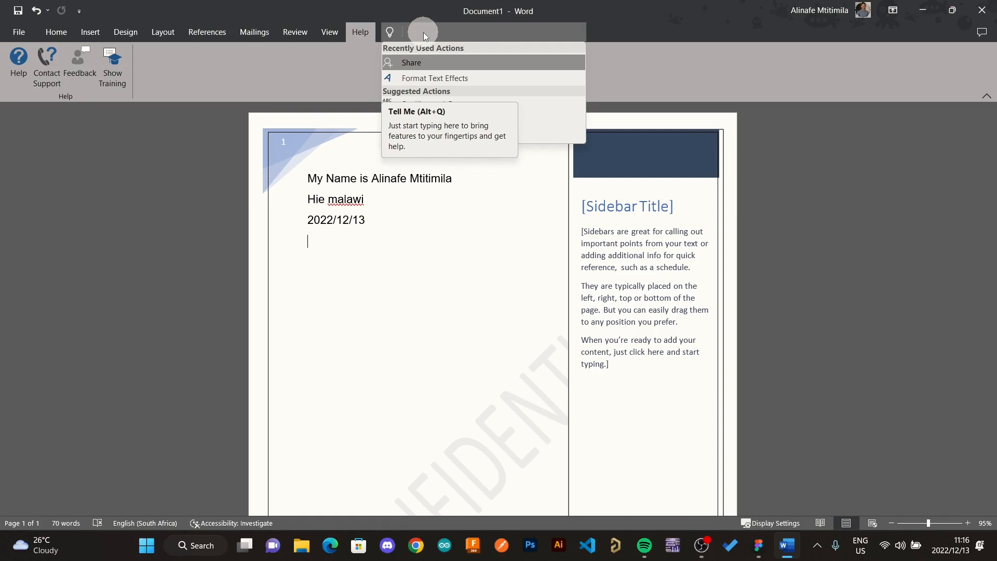
{"action": "type", "text": "page"}
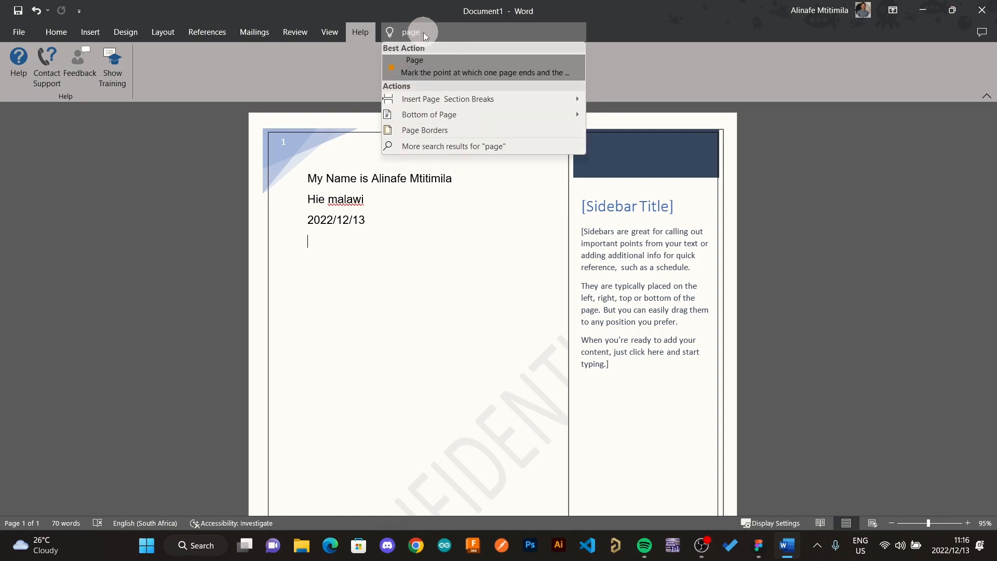
{"action": "type", "text": " brea"}
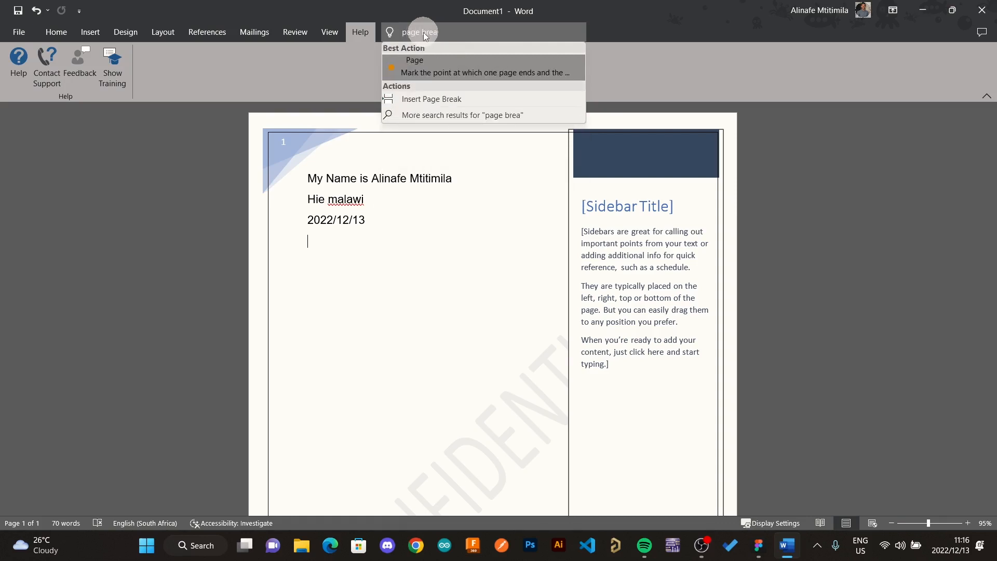
{"action": "left_click", "coordinate": [470, 98]}
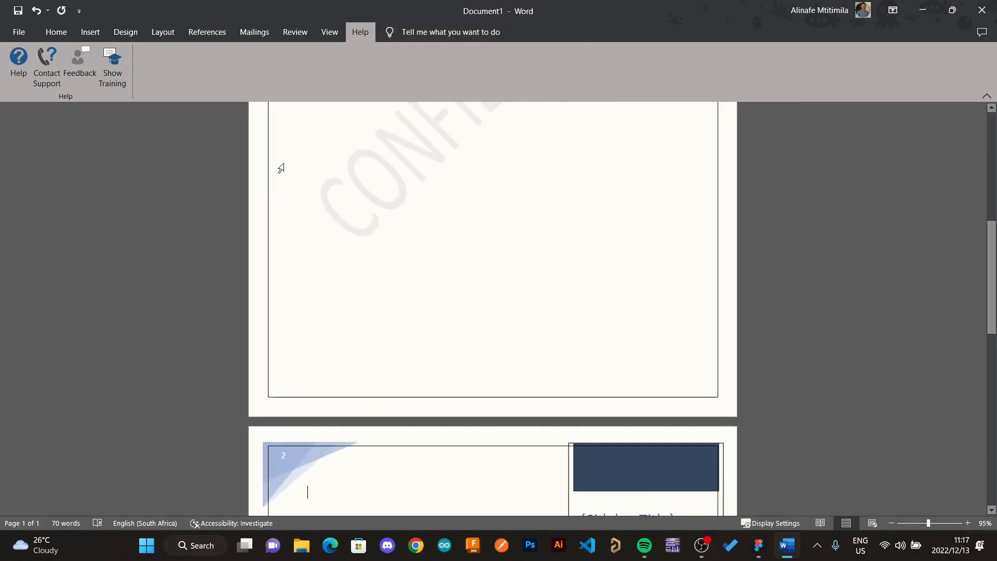
{"action": "scroll", "coordinate": [487, 312], "scroll_direction": "down", "scroll_amount": 5}
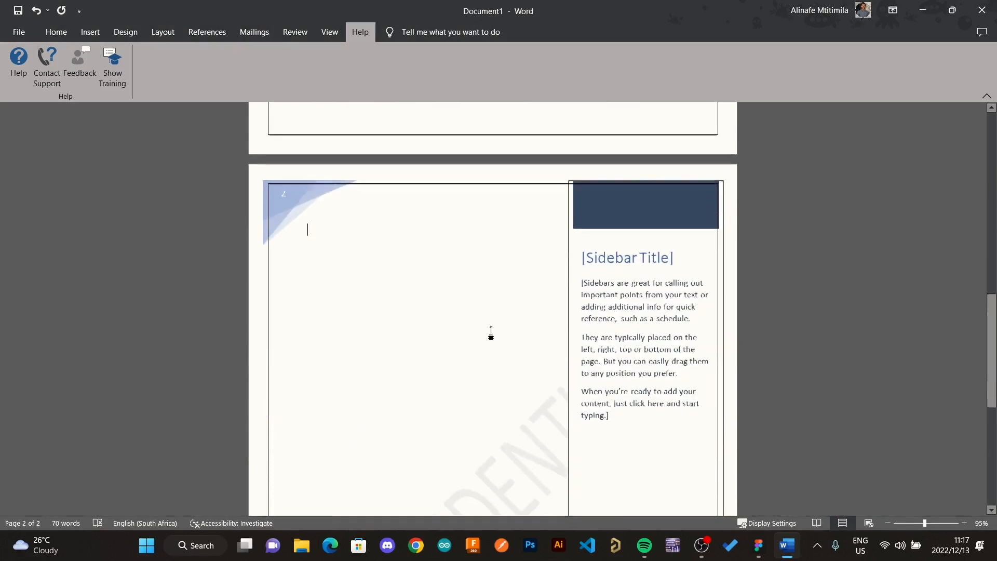
{"action": "scroll", "coordinate": [490, 332], "scroll_direction": "up", "scroll_amount": 10}
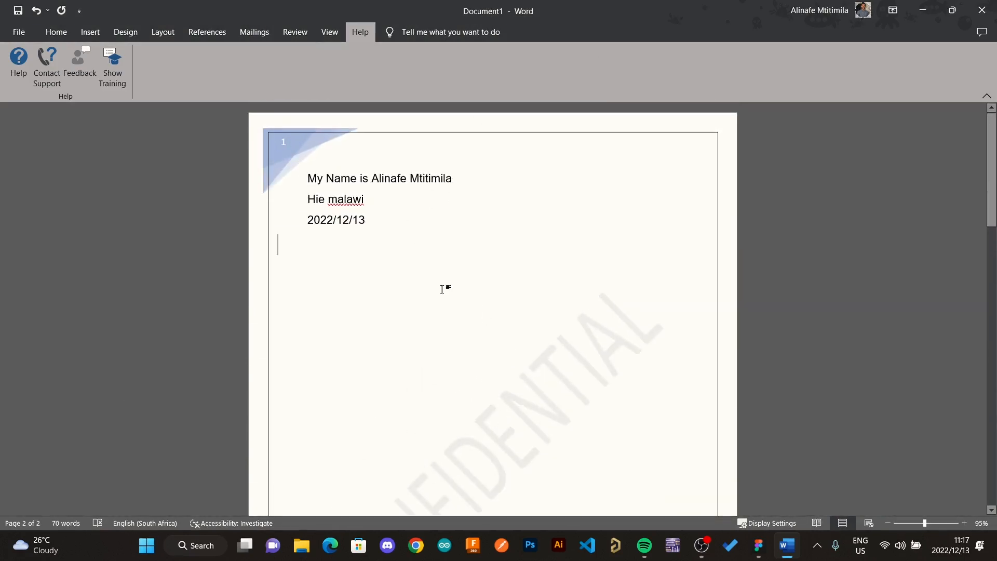
- Look at the suggested commands, the sharing options and the OneDrive save locations, and return to the document
{"action": "left_click", "coordinate": [453, 36]}
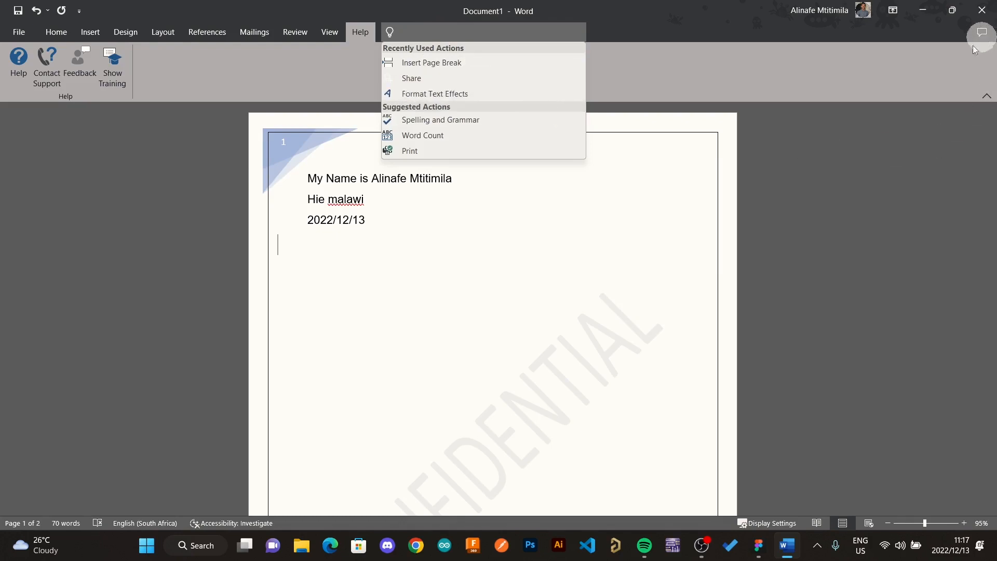
{"action": "left_click", "coordinate": [723, 48]}
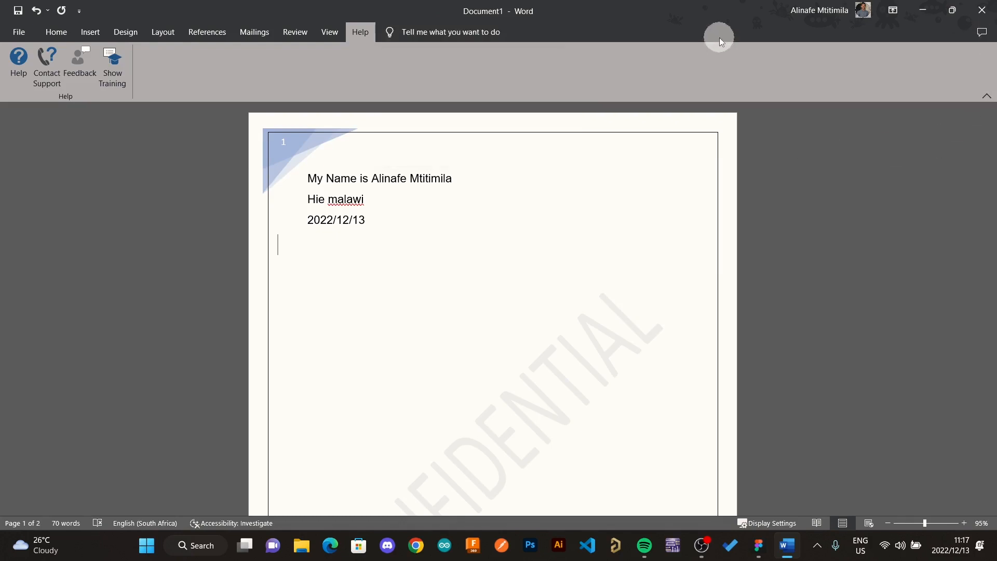
{"action": "left_click", "coordinate": [980, 39]}
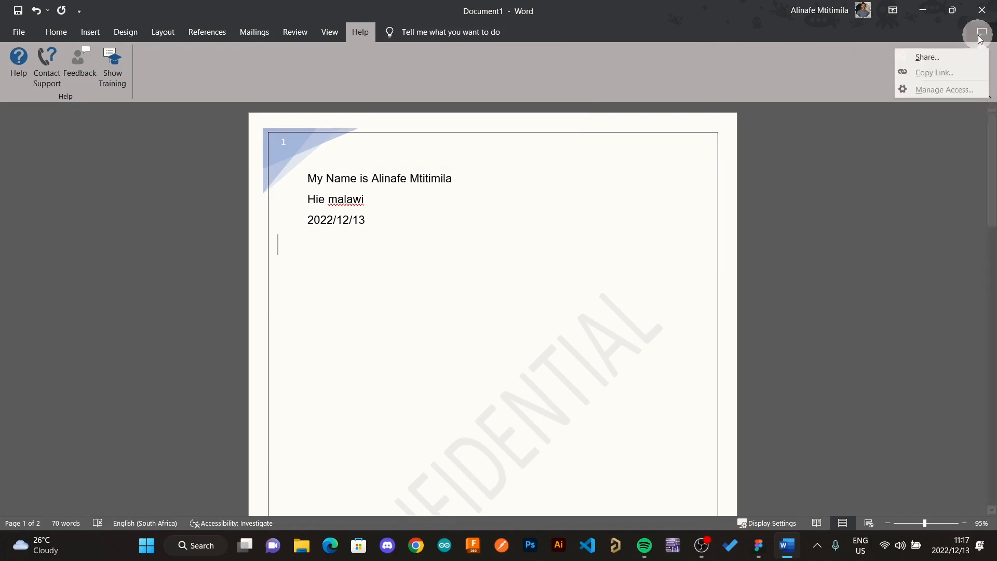
{"action": "left_click", "coordinate": [934, 59]}
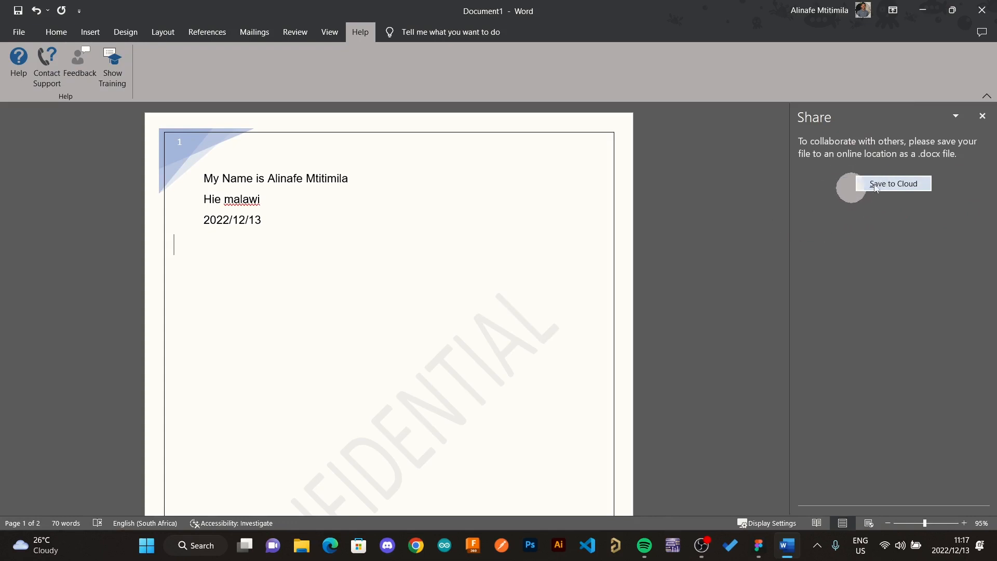
{"action": "left_click", "coordinate": [895, 182]}
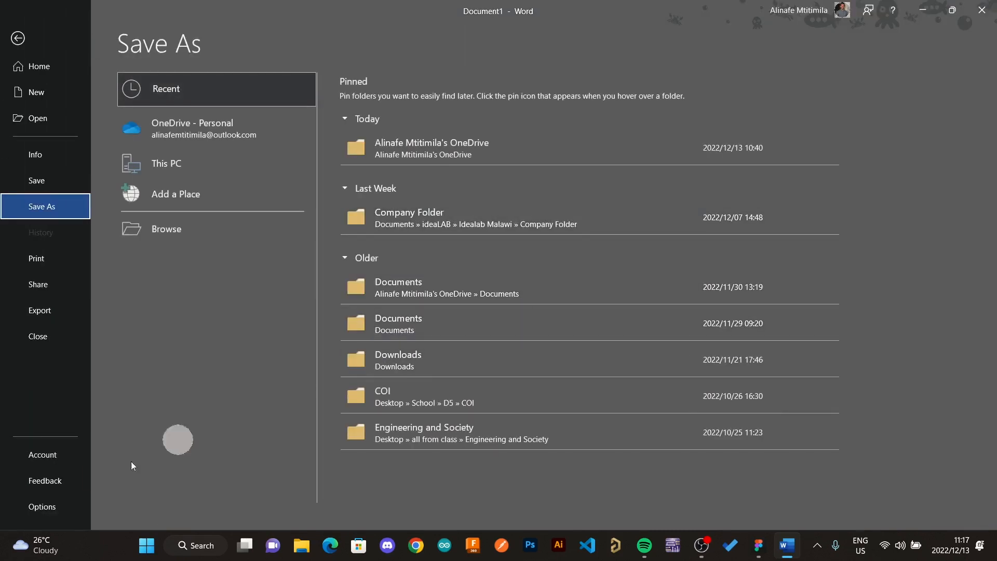
{"action": "left_click", "coordinate": [221, 139]}
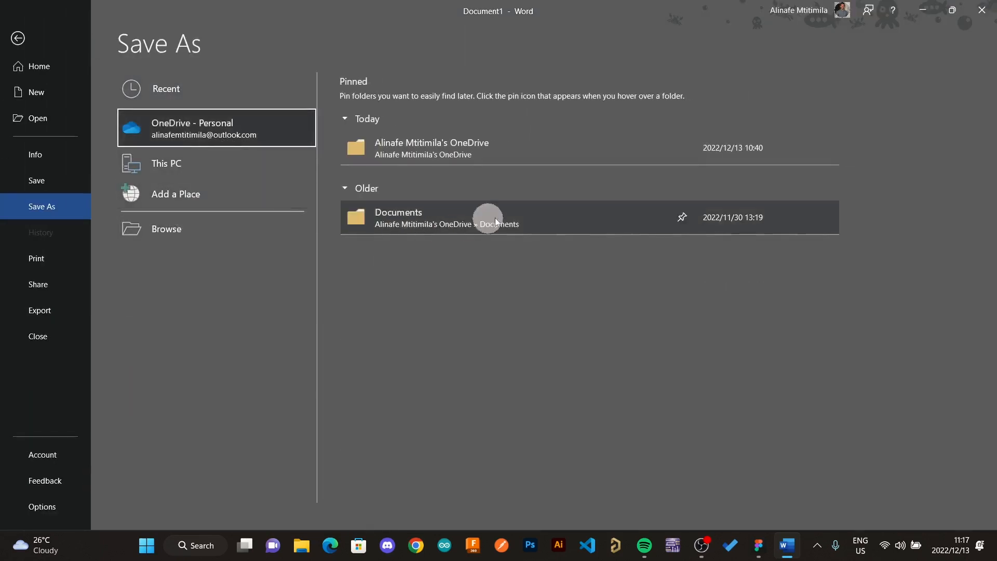
{"action": "left_click", "coordinate": [16, 40]}
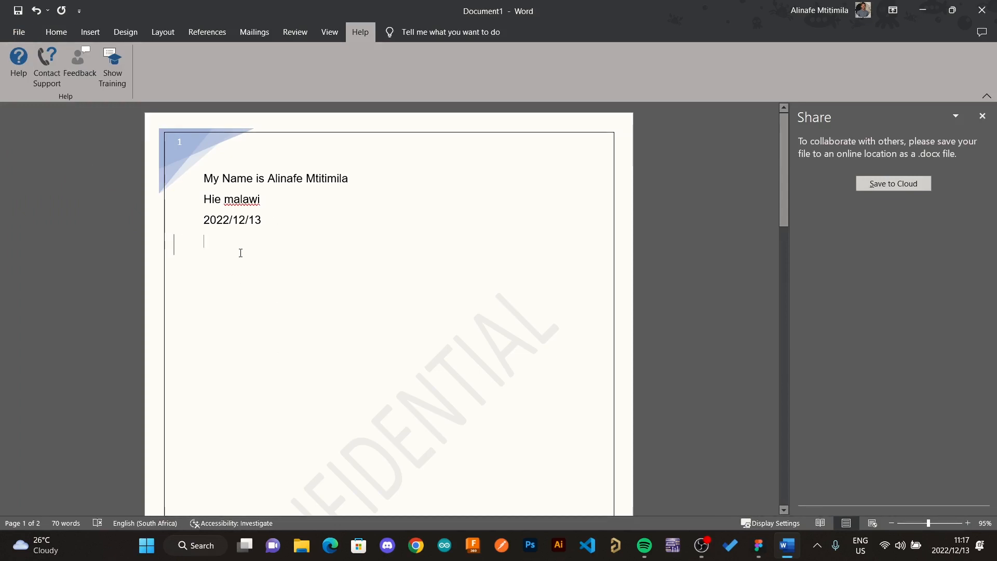
{"action": "mouse_move", "coordinate": [240, 253]}
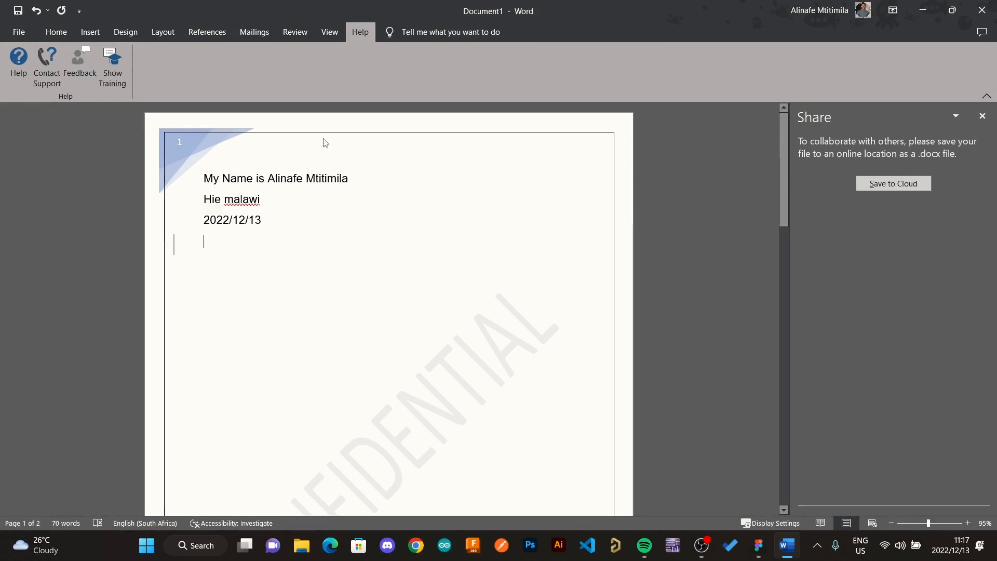
{"action": "left_click", "coordinate": [304, 32]}
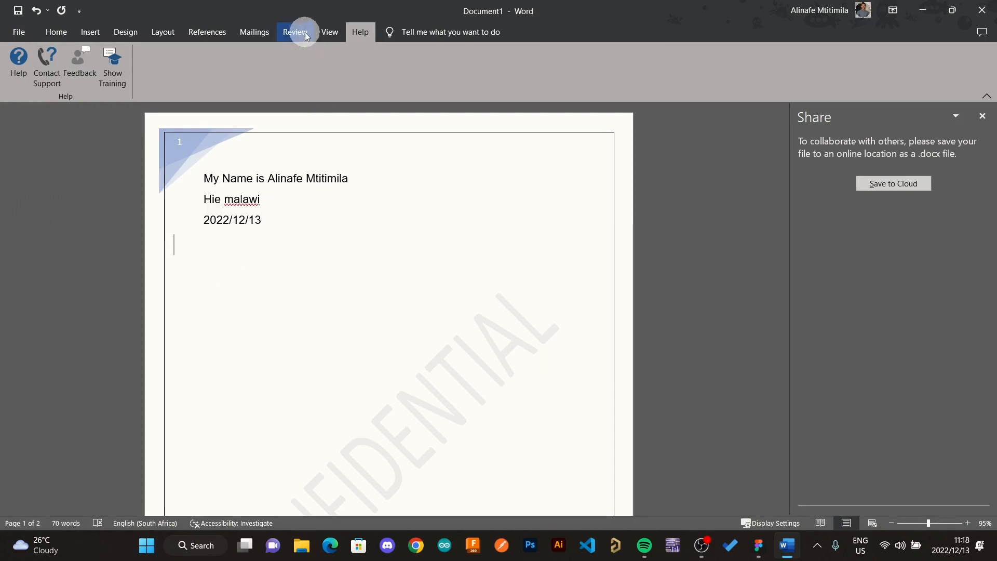
{"action": "left_click", "coordinate": [438, 58]}
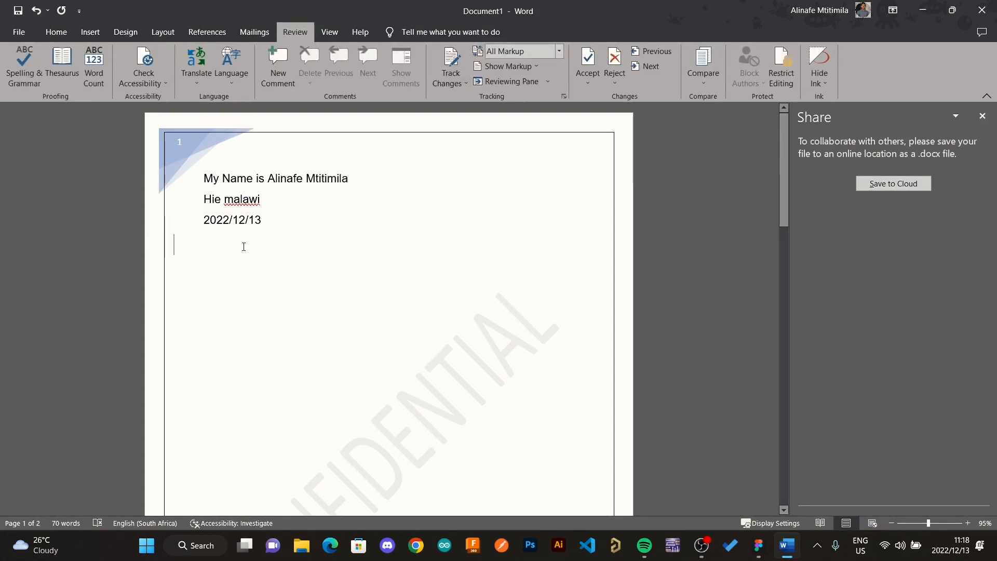
{"action": "left_click", "coordinate": [56, 32]}
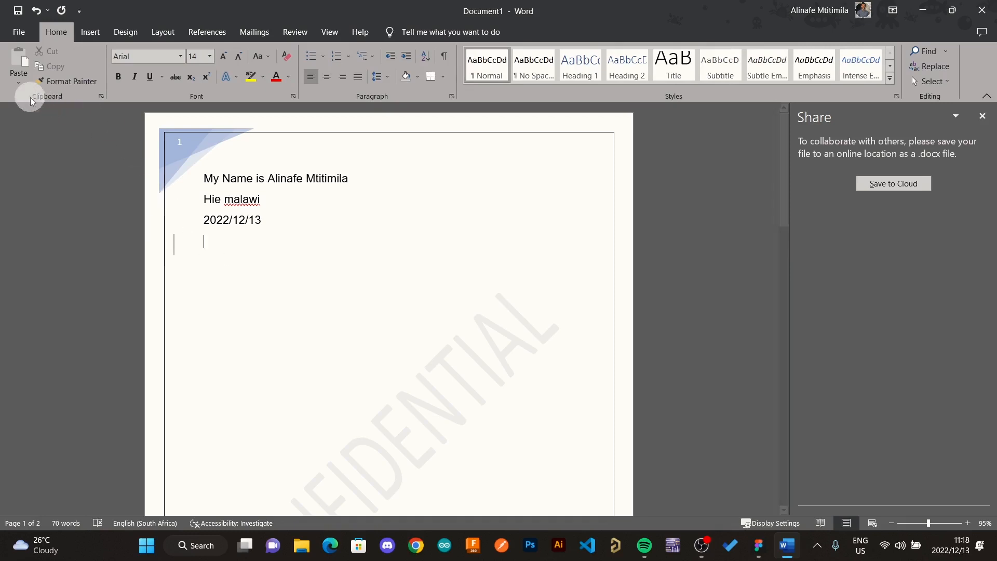
- Save the document as a Word Document (*.docx) in this PC's Documents folder under the suggested file name
{"action": "left_click", "coordinate": [11, 33]}
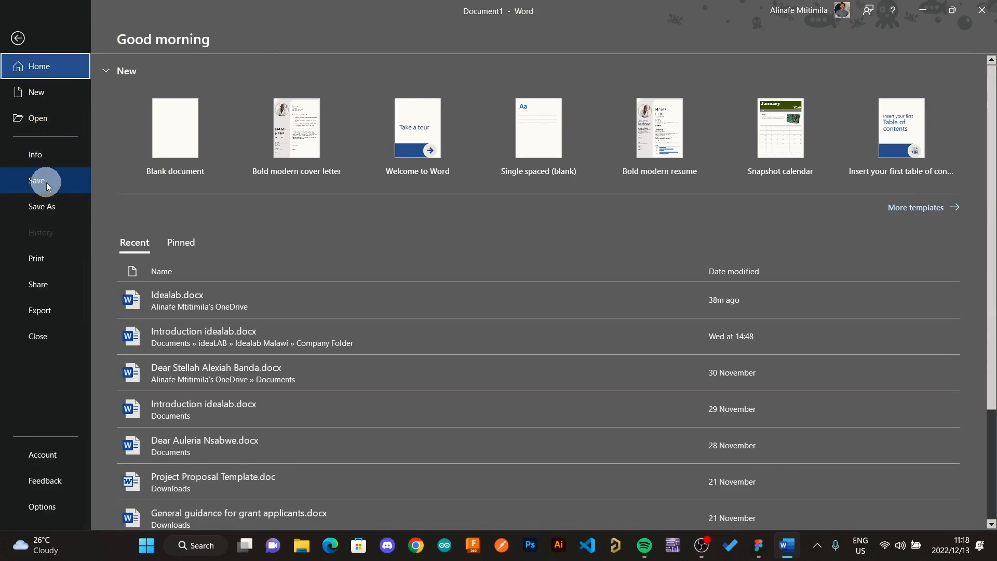
{"action": "left_click", "coordinate": [45, 183]}
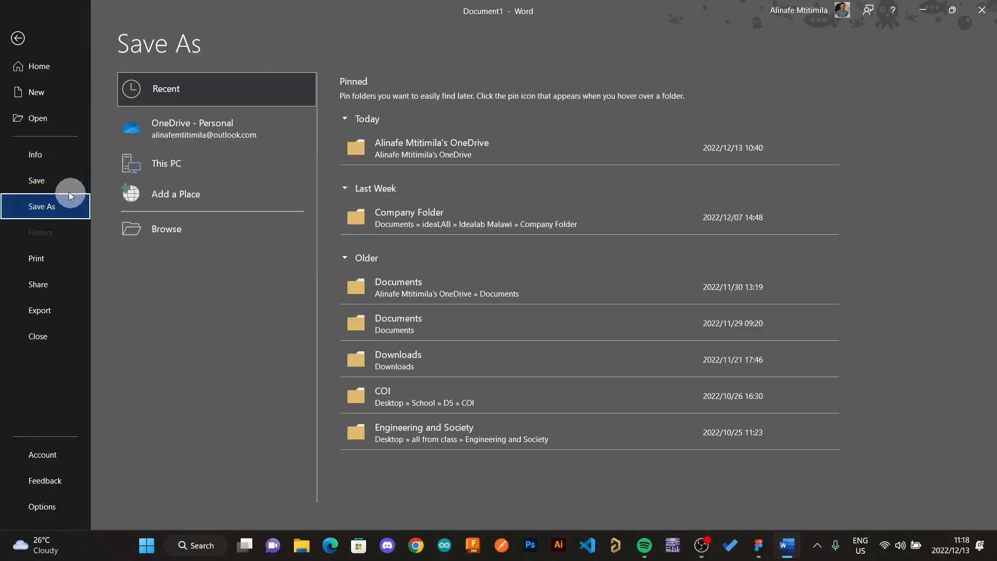
{"action": "left_click", "coordinate": [64, 190]}
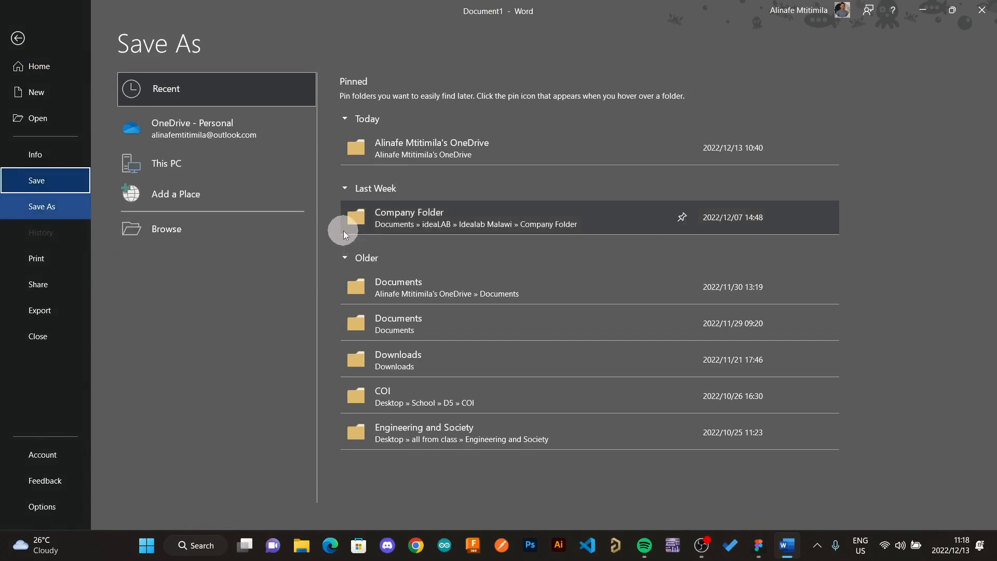
{"action": "left_click", "coordinate": [363, 150]}
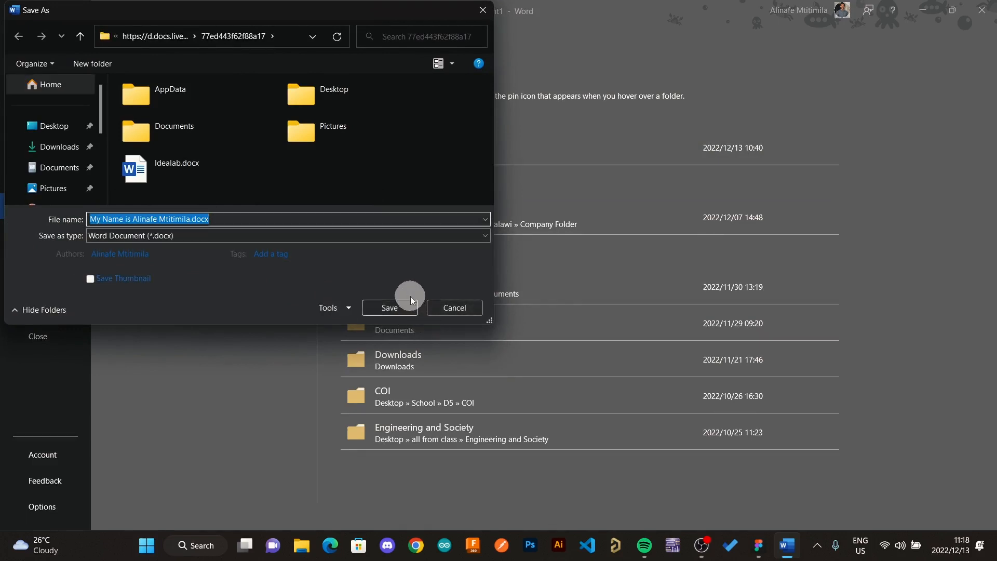
{"action": "left_click", "coordinate": [465, 311]}
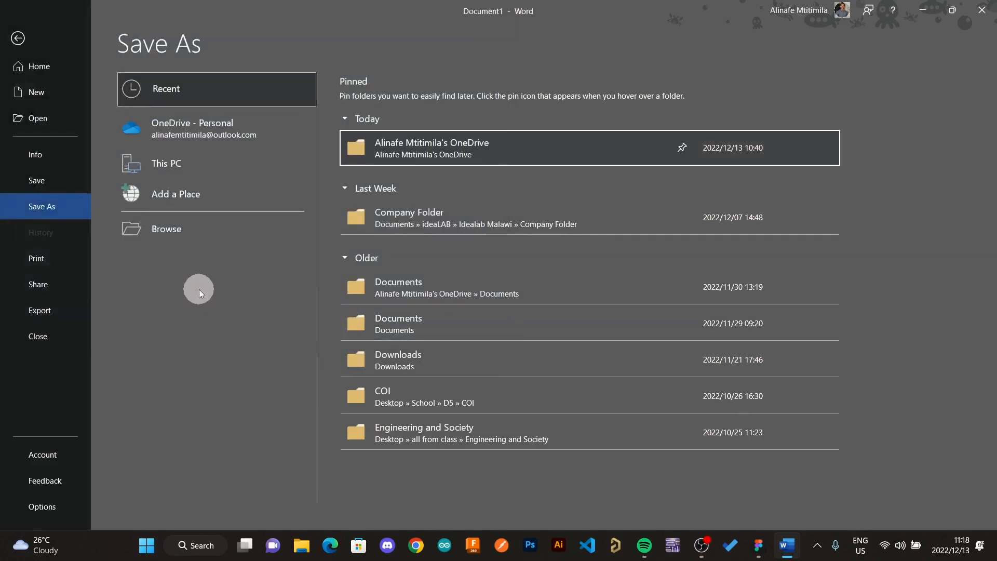
{"action": "left_click", "coordinate": [226, 174]}
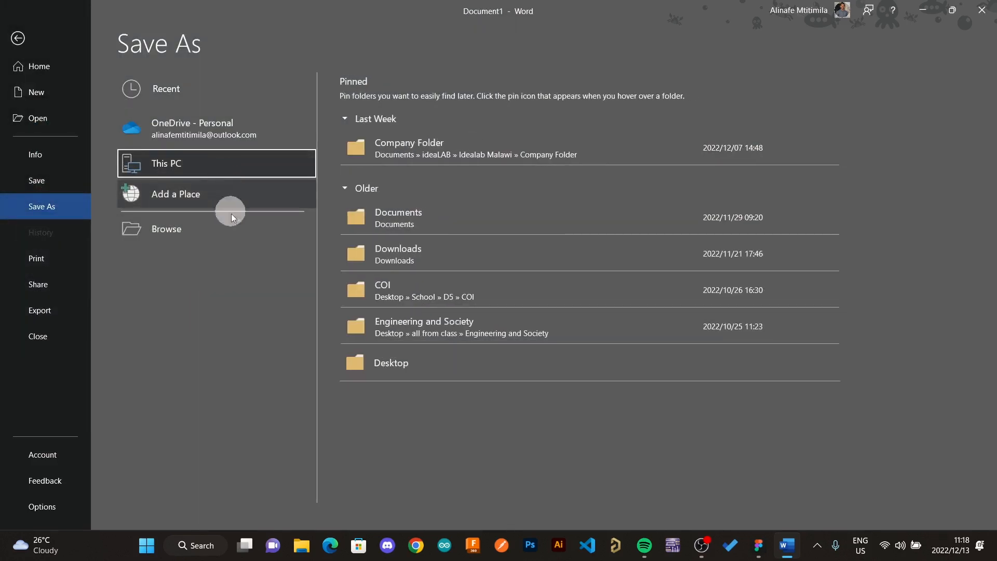
{"action": "left_click", "coordinate": [428, 208]}
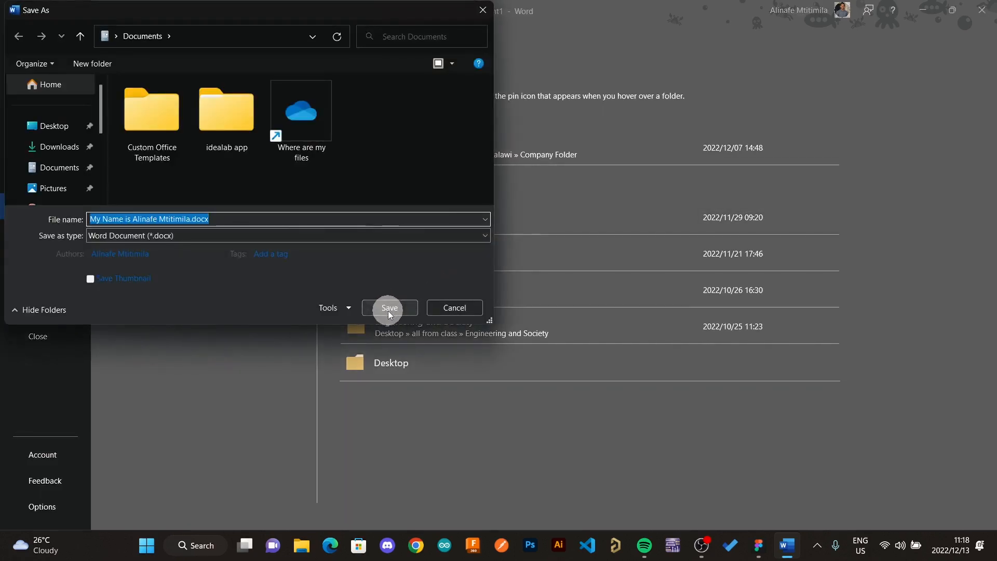
{"action": "left_click", "coordinate": [388, 312]}
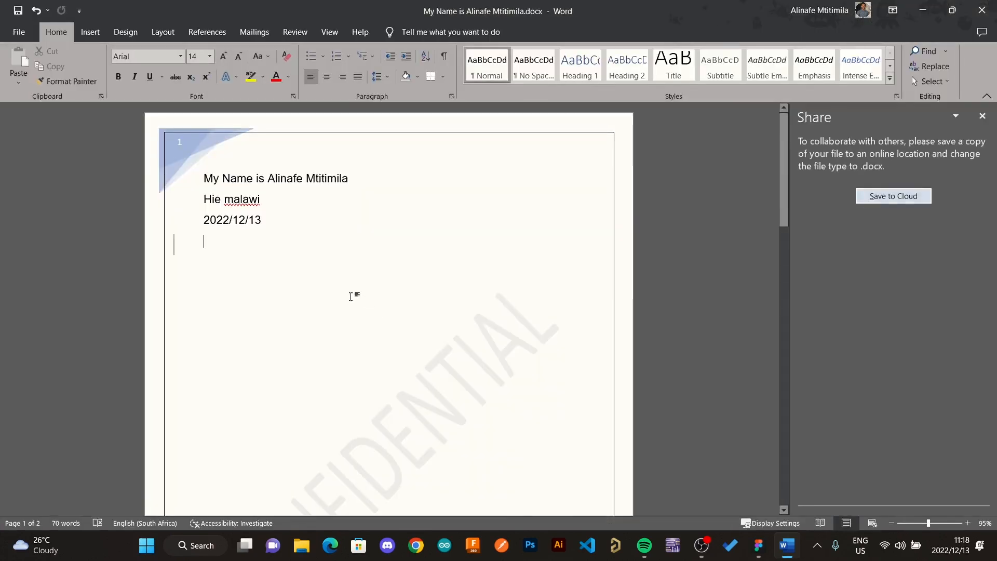
- Save a PDF copy of the document in the Documents folder under the same file name
{"action": "left_click", "coordinate": [7, 39]}
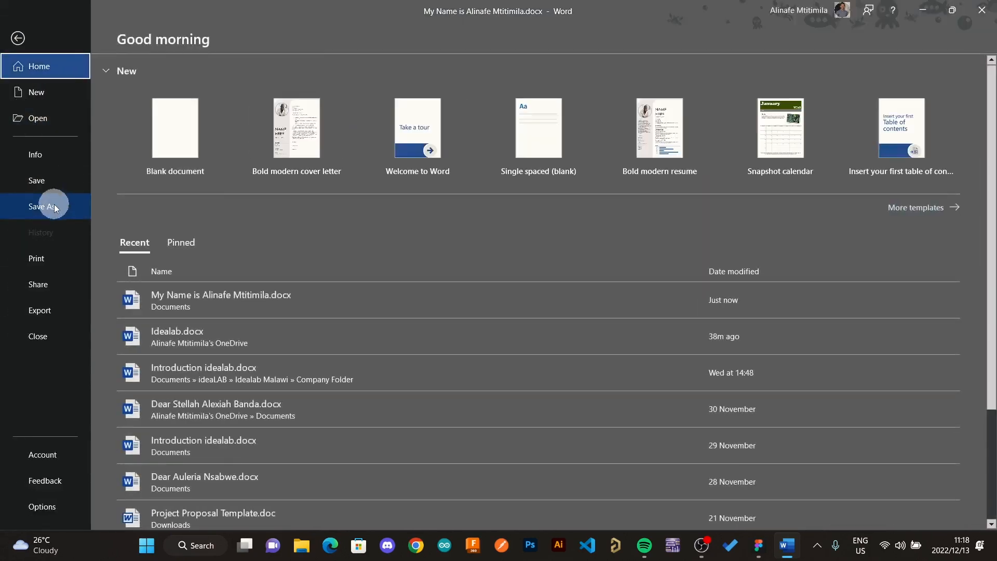
{"action": "left_click", "coordinate": [49, 205]}
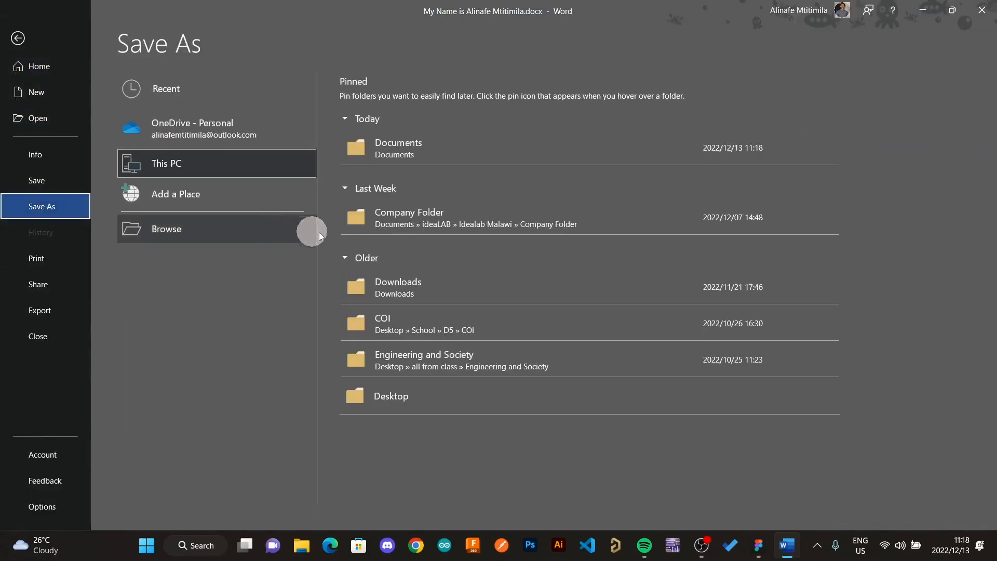
{"action": "left_click", "coordinate": [410, 157]}
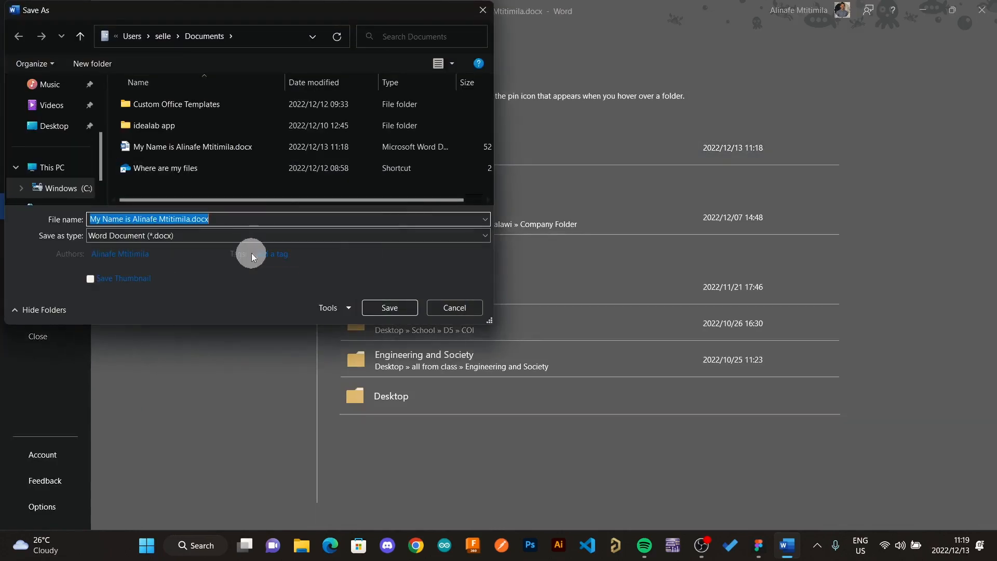
{"action": "left_click", "coordinate": [256, 236]}
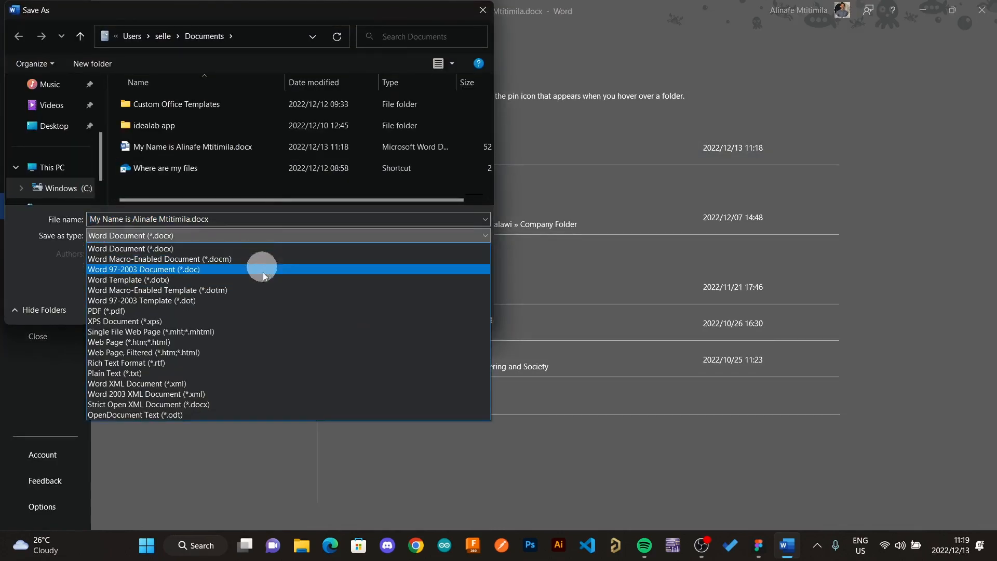
{"action": "left_click", "coordinate": [269, 310]}
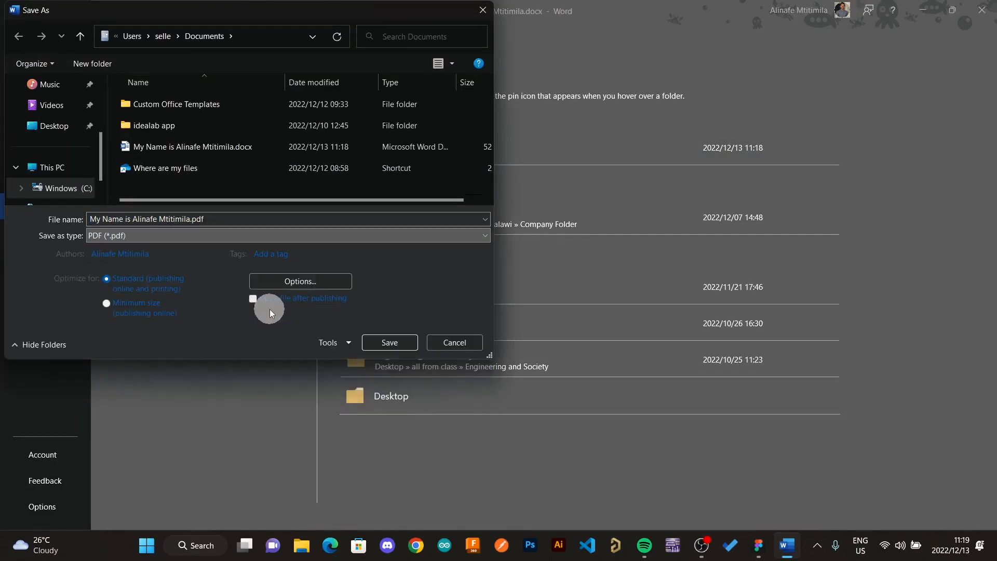
{"action": "left_click", "coordinate": [388, 342]}
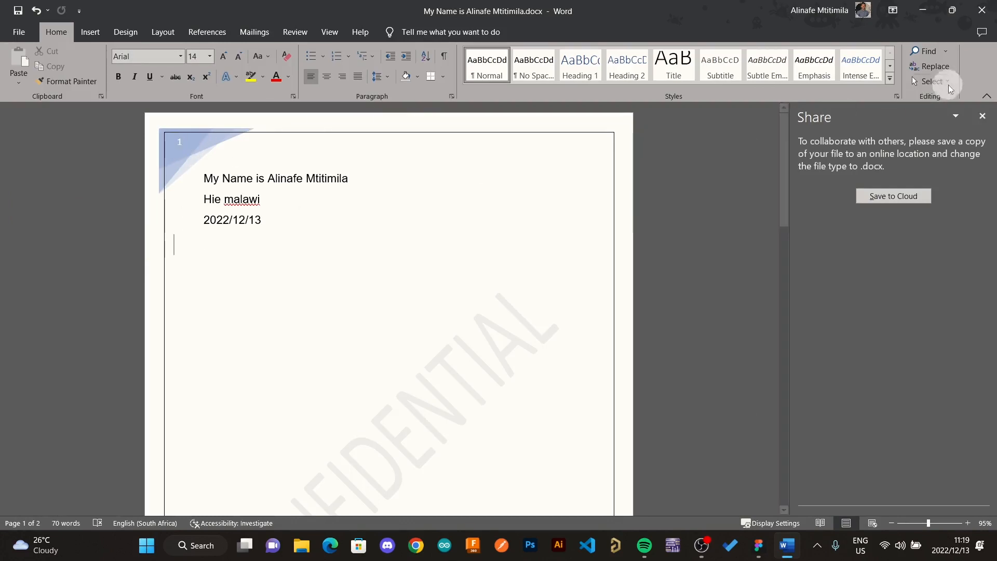
- Close the Share pane and bring it up again through the sharing options
{"action": "left_click", "coordinate": [983, 35]}
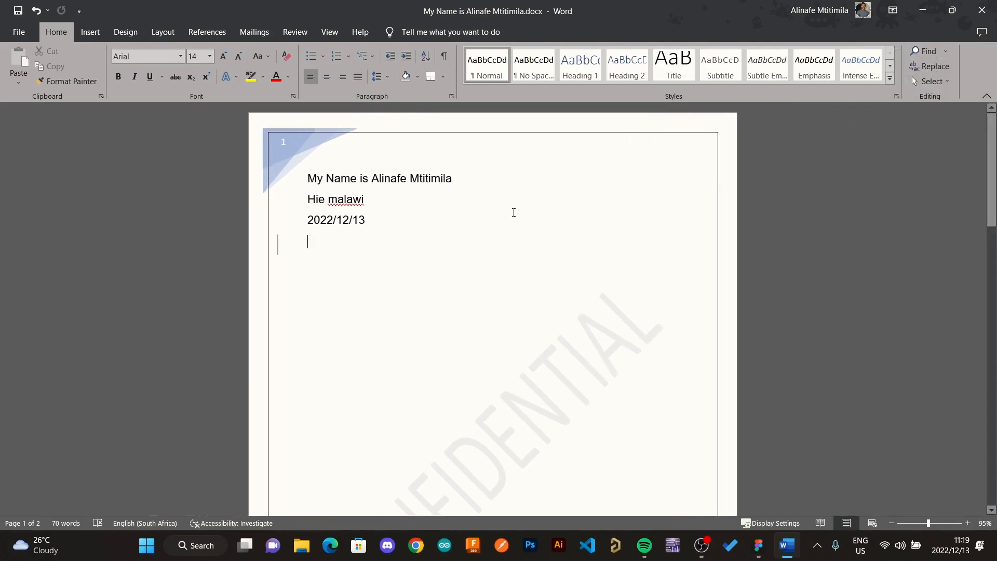
{"action": "left_click", "coordinate": [980, 33]}
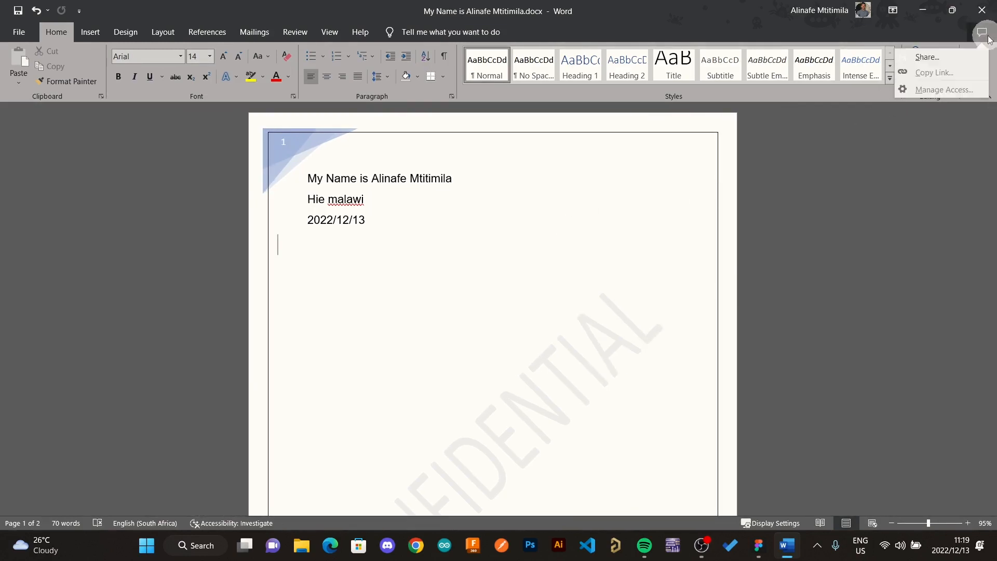
{"action": "left_click", "coordinate": [970, 57]}
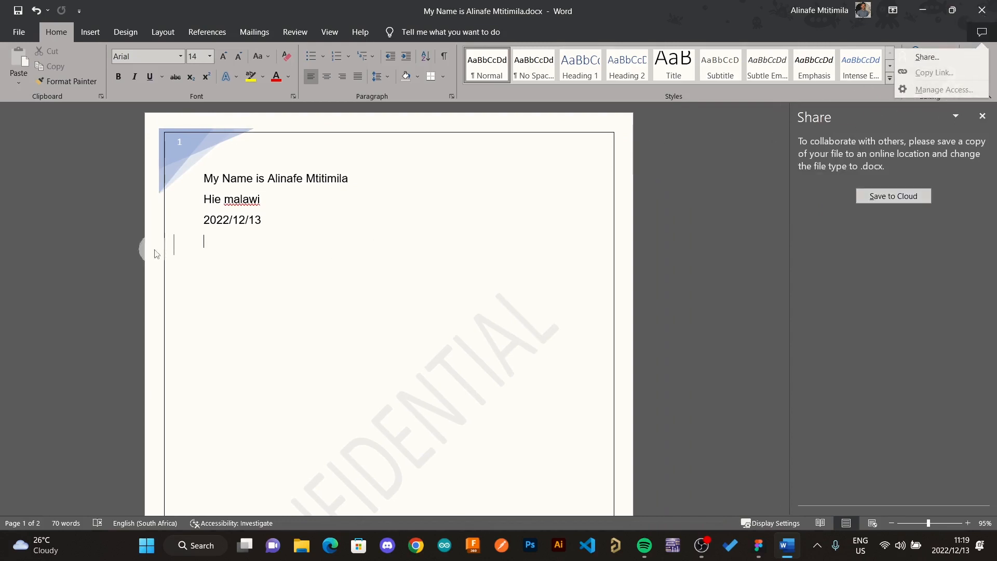
- Start a new line below the date, leaving one blank line, and enter "I train indviduals"
{"action": "left_click", "coordinate": [227, 286]}
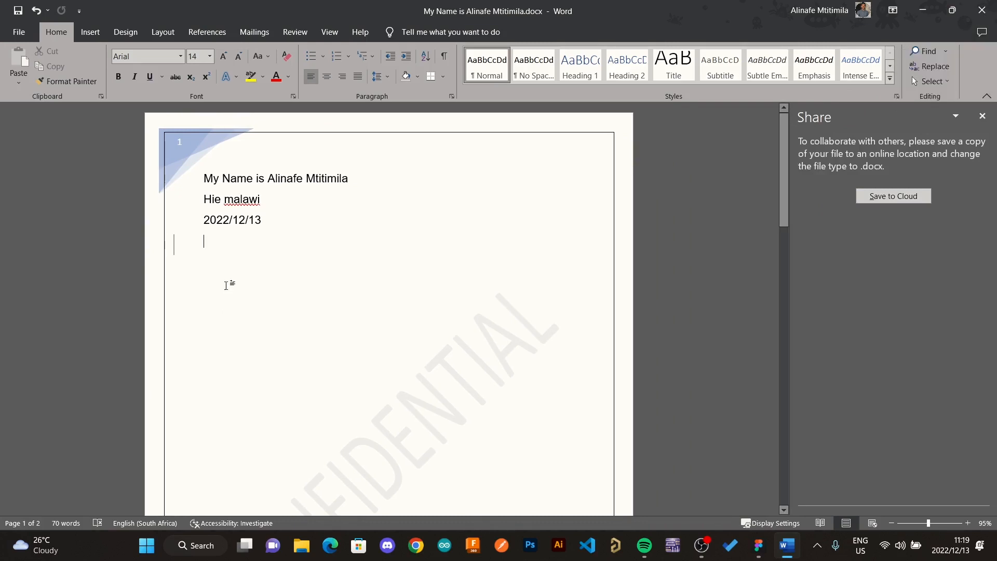
{"action": "key", "text": "Return"}
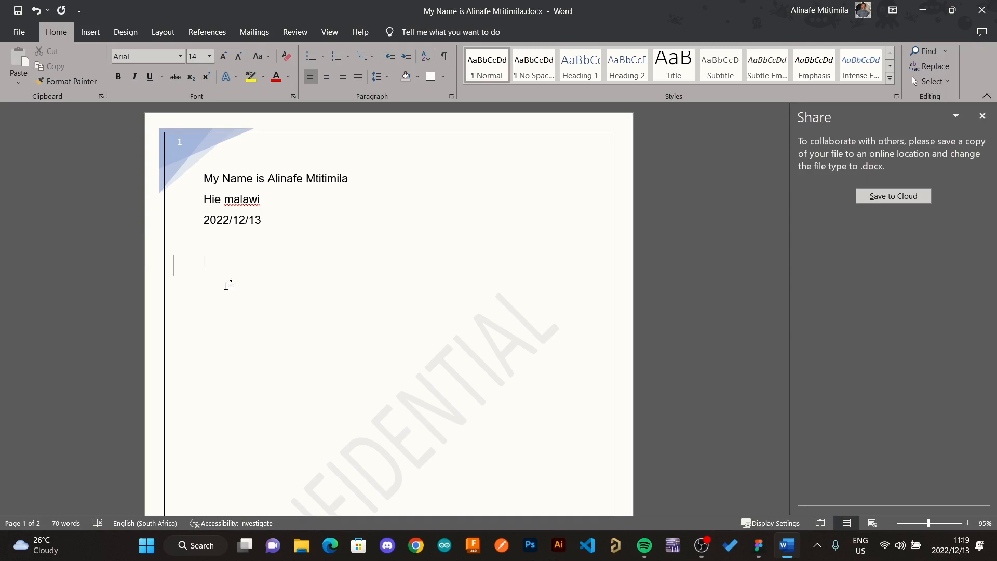
{"action": "type", "text": "I traing"}
{"action": "key", "text": "BackSpace"}
{"action": "key", "text": "BackSpace"}
{"action": "type", "text": "indviduals"}
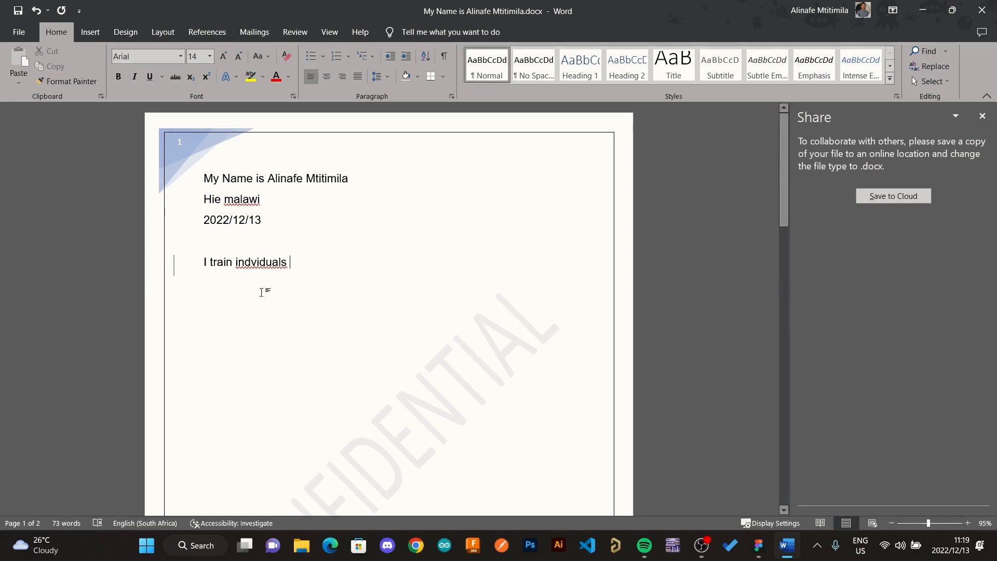
- Correct the misspelled word "indviduals" to the suggested spelling "individuals"
{"action": "right_click", "coordinate": [284, 266]}
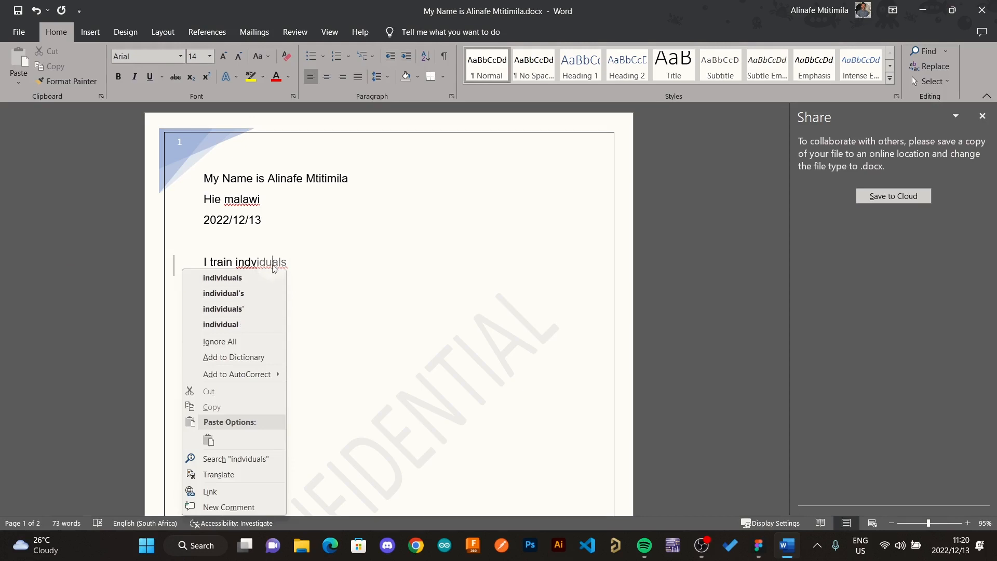
{"action": "left_click", "coordinate": [272, 265]}
{"action": "right_click", "coordinate": [272, 266]}
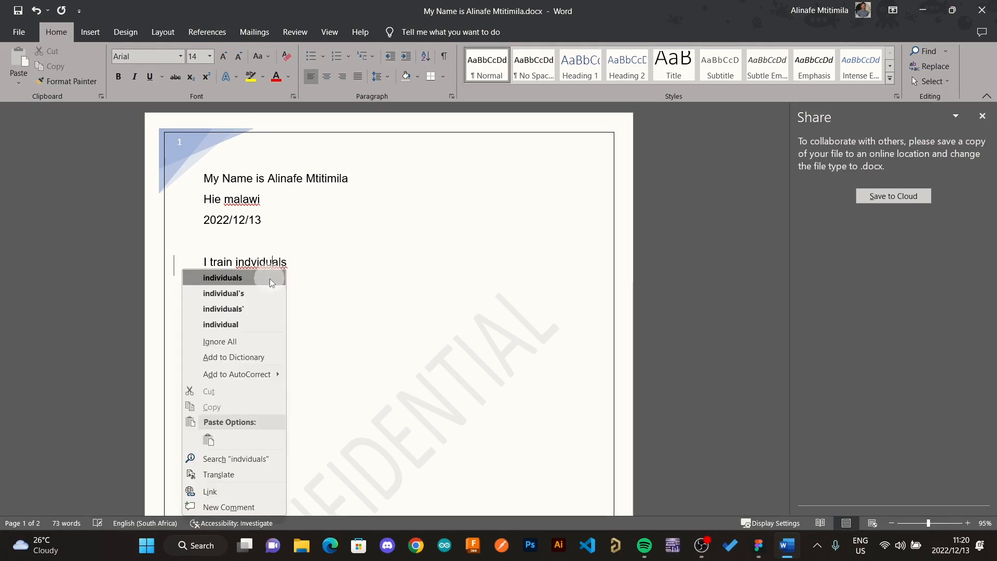
{"action": "left_click", "coordinate": [270, 278]}
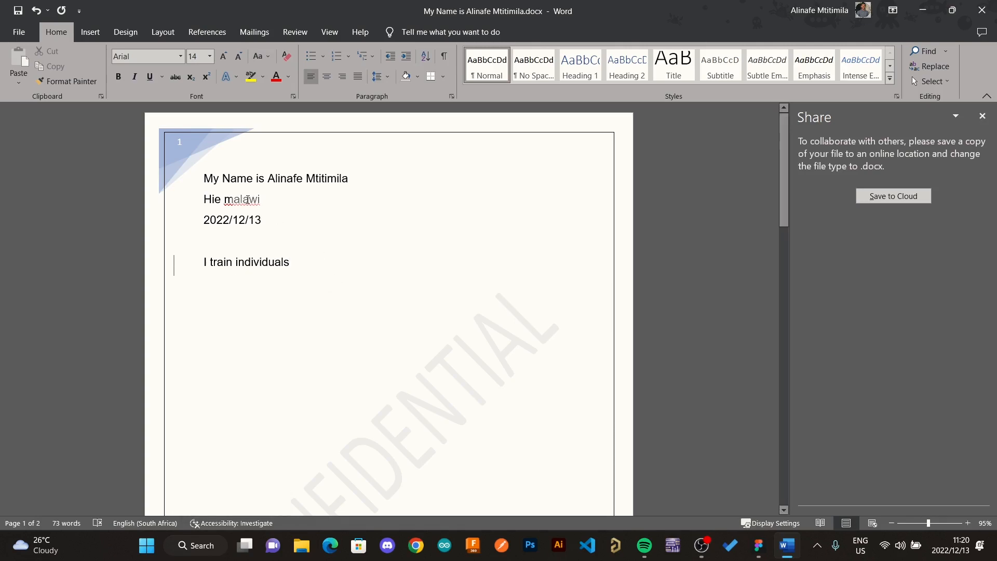
- Correct "malawi" to the suggested "Malawi" and continue the last sentence with "on productivity and power apps"
{"action": "right_click", "coordinate": [248, 199]}
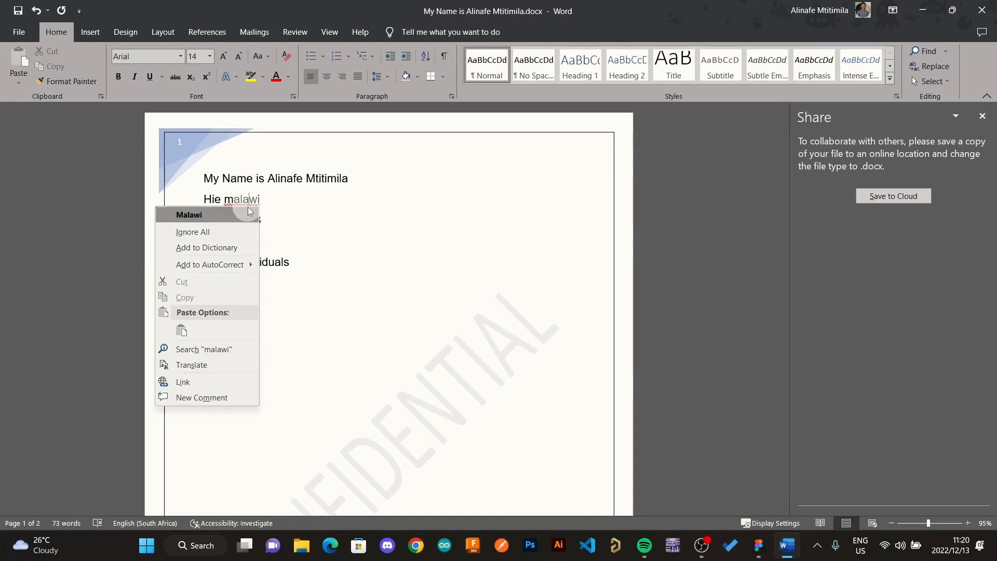
{"action": "left_click", "coordinate": [234, 214]}
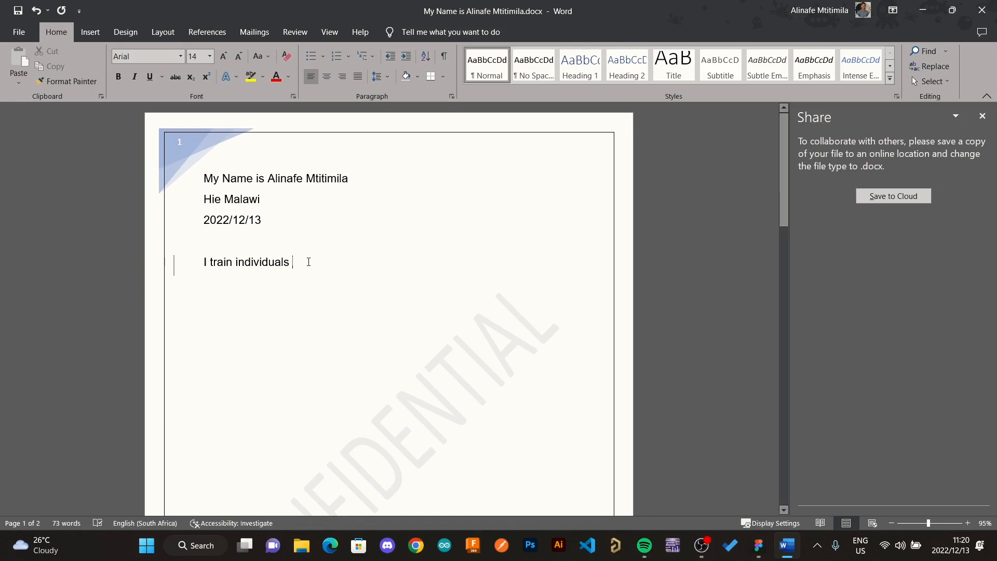
{"action": "type", "text": "on productiv"}
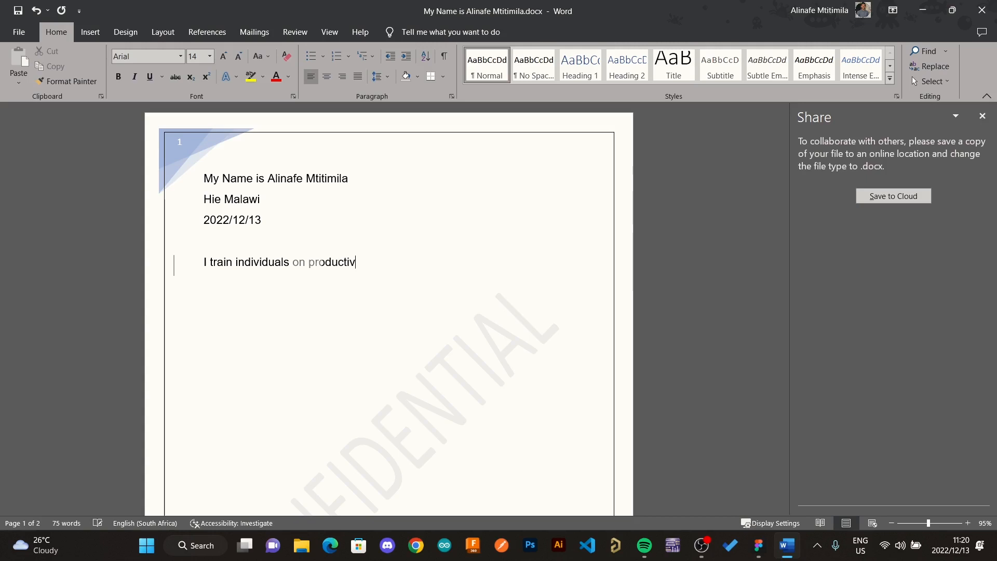
{"action": "type", "text": "ity and powe"}
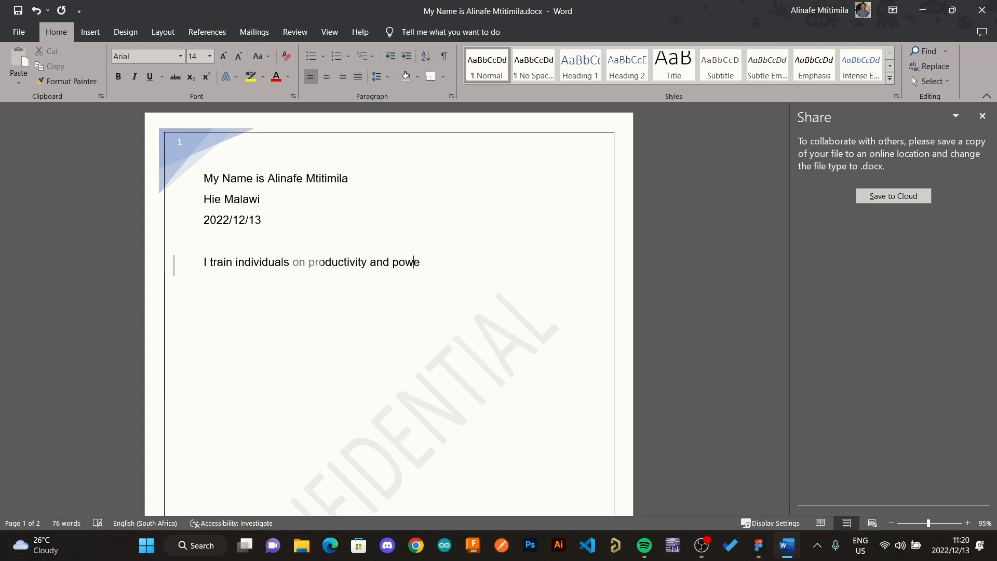
{"action": "type", "text": "r apps"}
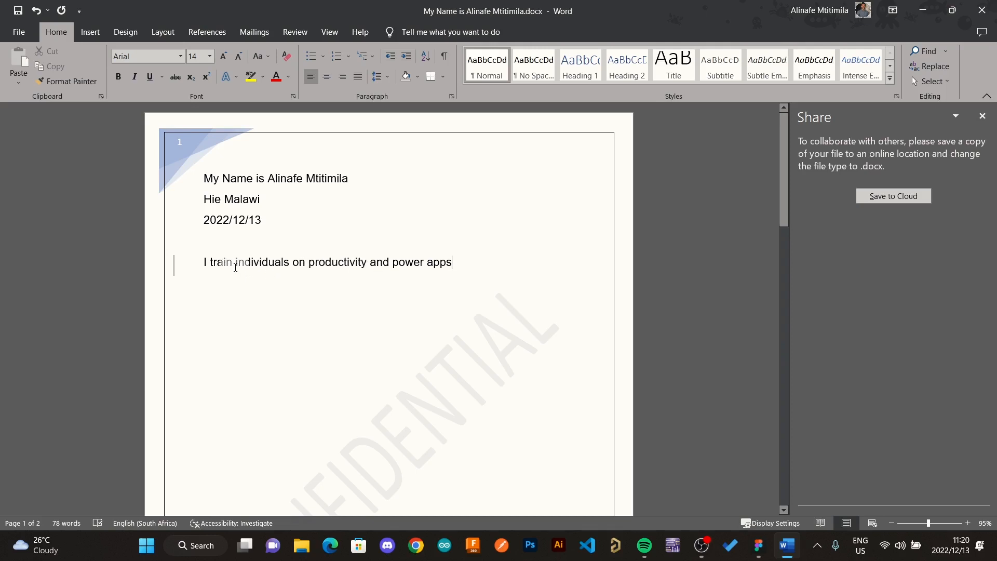
- Make the word "train" in the last sentence bold
{"action": "left_click_drag", "start_coordinate": [233, 263], "coordinate": [211, 263]}
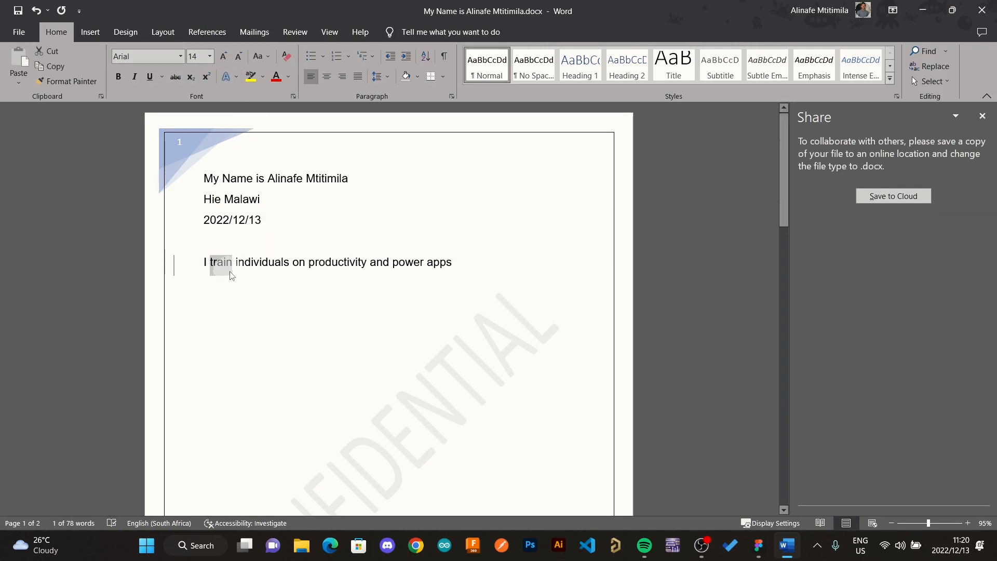
{"action": "left_click", "coordinate": [235, 262]}
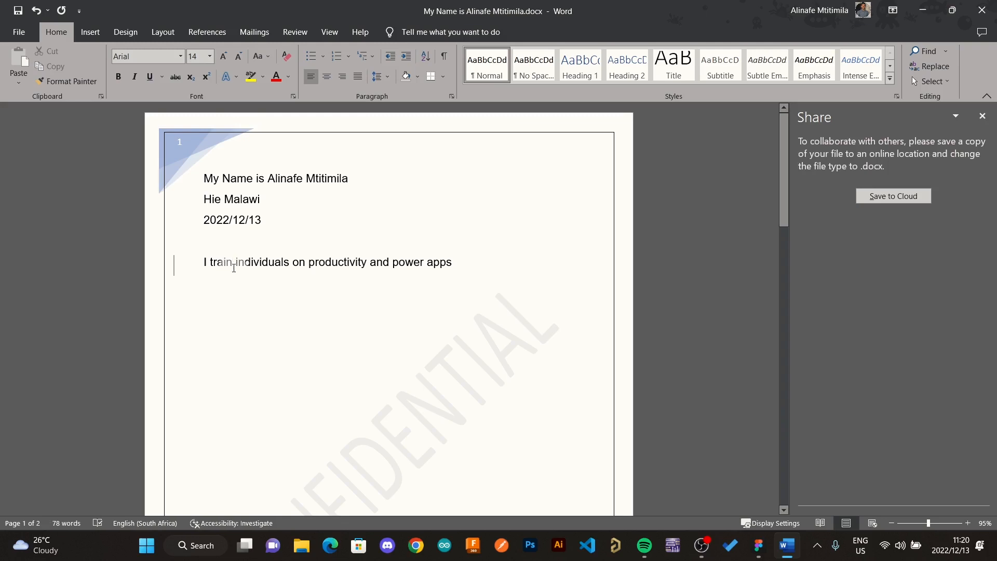
{"action": "left_click_drag", "start_coordinate": [232, 262], "coordinate": [207, 261]}
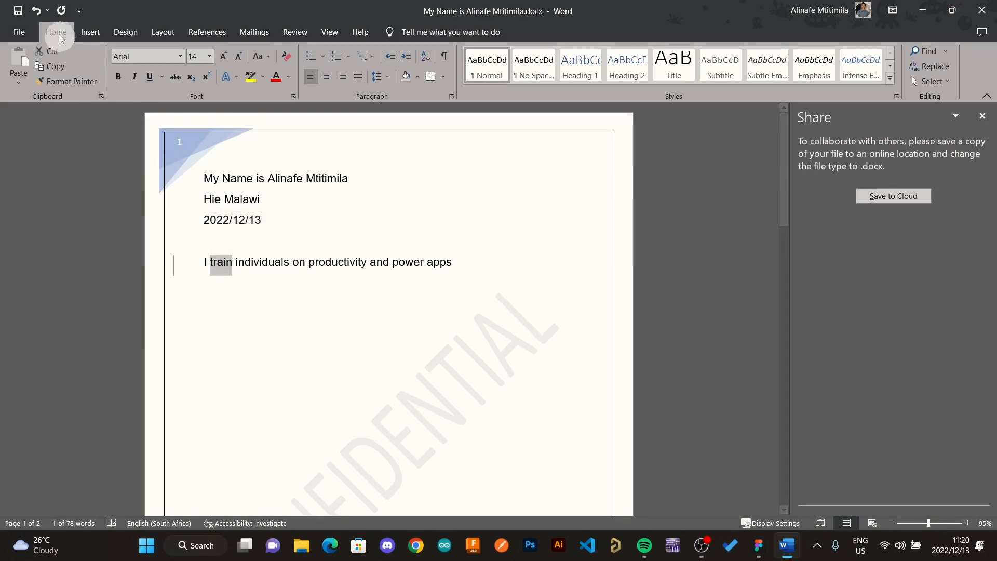
{"action": "left_click", "coordinate": [119, 77]}
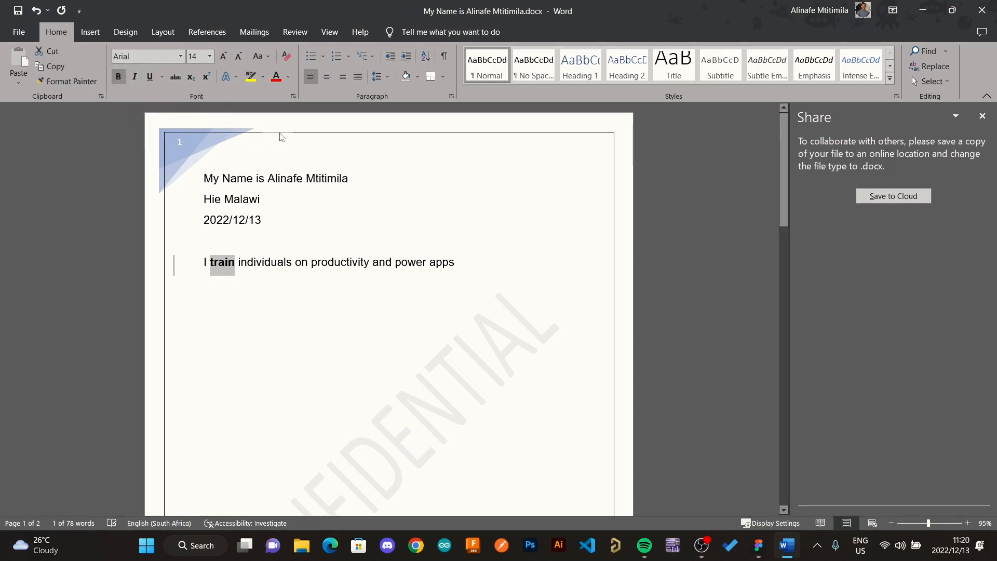
{"action": "left_click", "coordinate": [270, 262]}
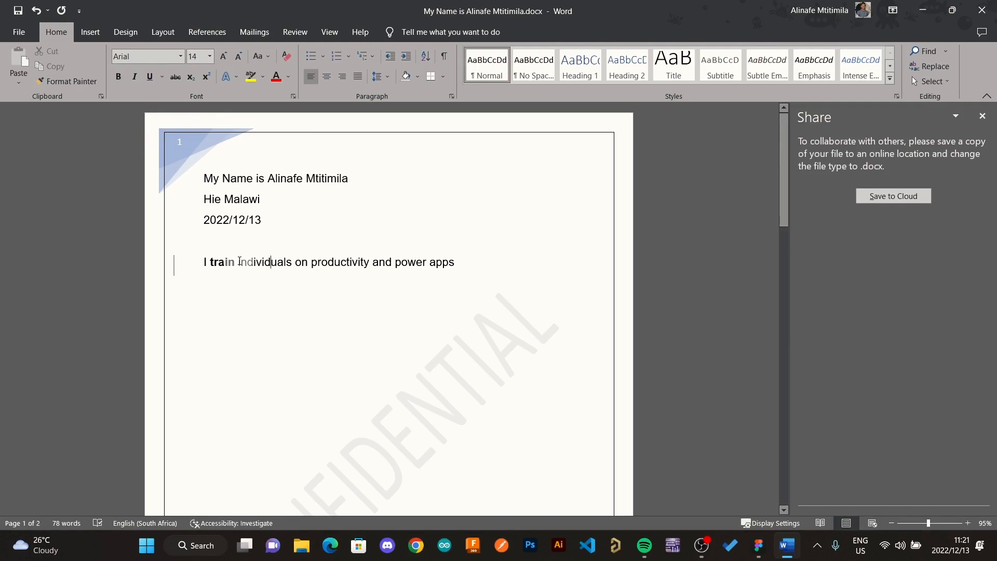
- Italicize the word "individuals" in the last sentence
{"action": "left_click_drag", "start_coordinate": [239, 261], "coordinate": [292, 266]}
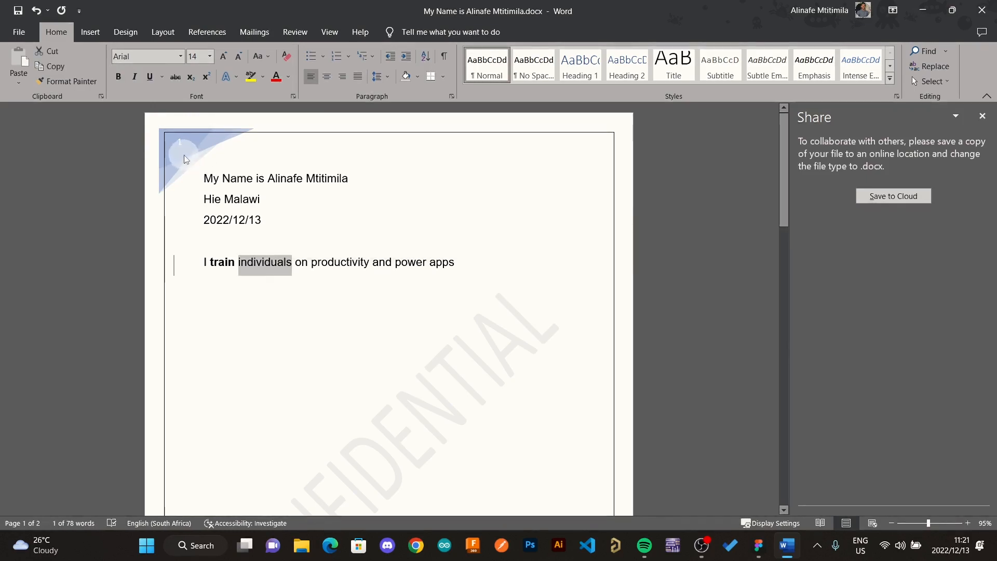
{"action": "left_click", "coordinate": [135, 81]}
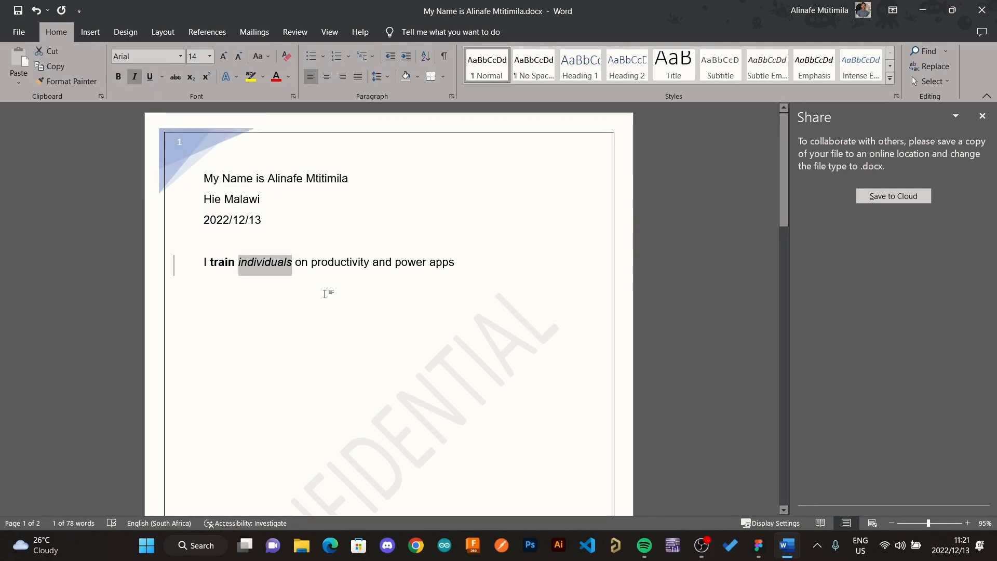
{"action": "left_click", "coordinate": [310, 287]}
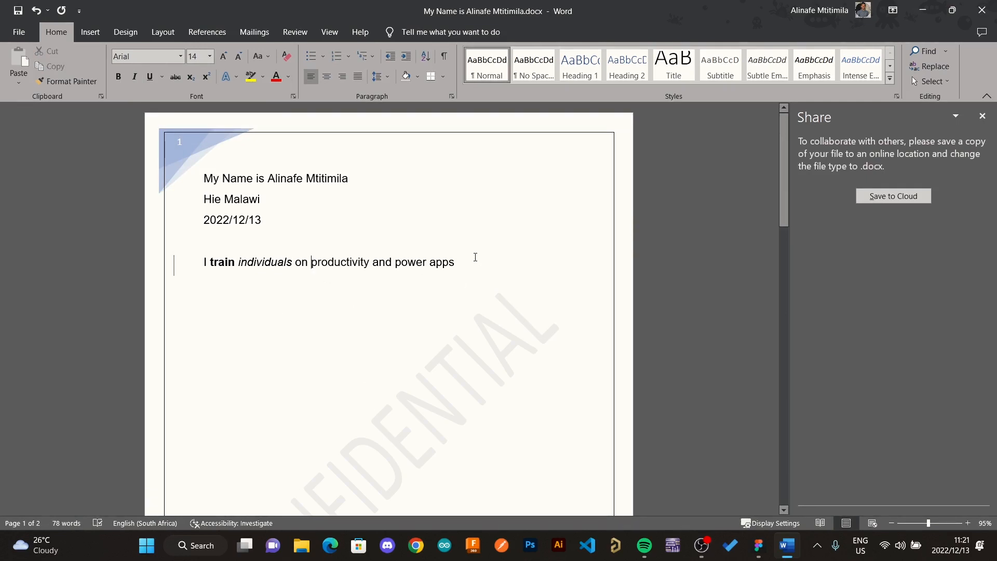
- Set the font of the whole sentence "I train individuals on productivity and power apps" to Times New Roman
{"action": "left_click_drag", "start_coordinate": [464, 263], "coordinate": [203, 257]}
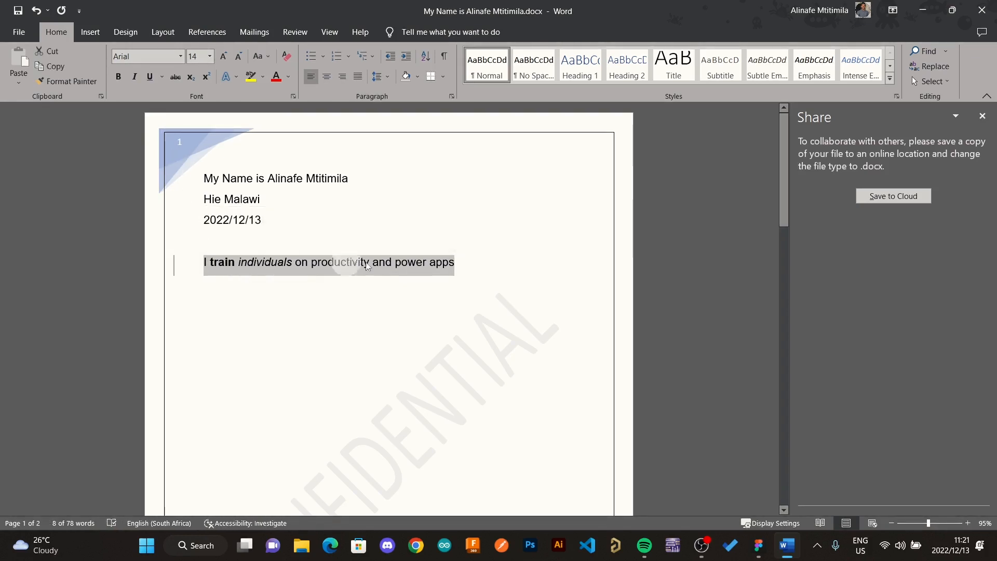
{"action": "left_click_drag", "start_coordinate": [455, 263], "coordinate": [197, 260]}
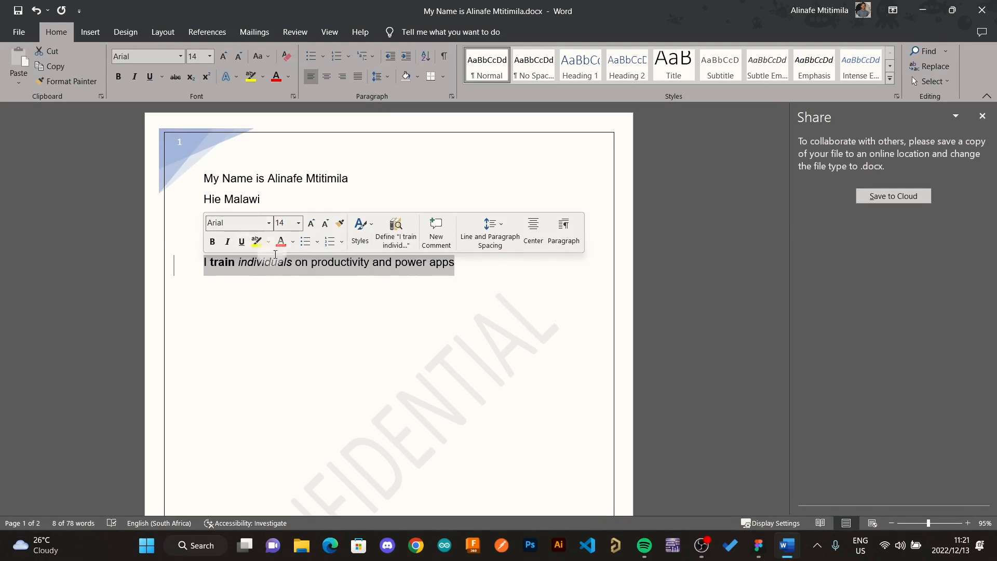
{"action": "left_click", "coordinate": [480, 266]}
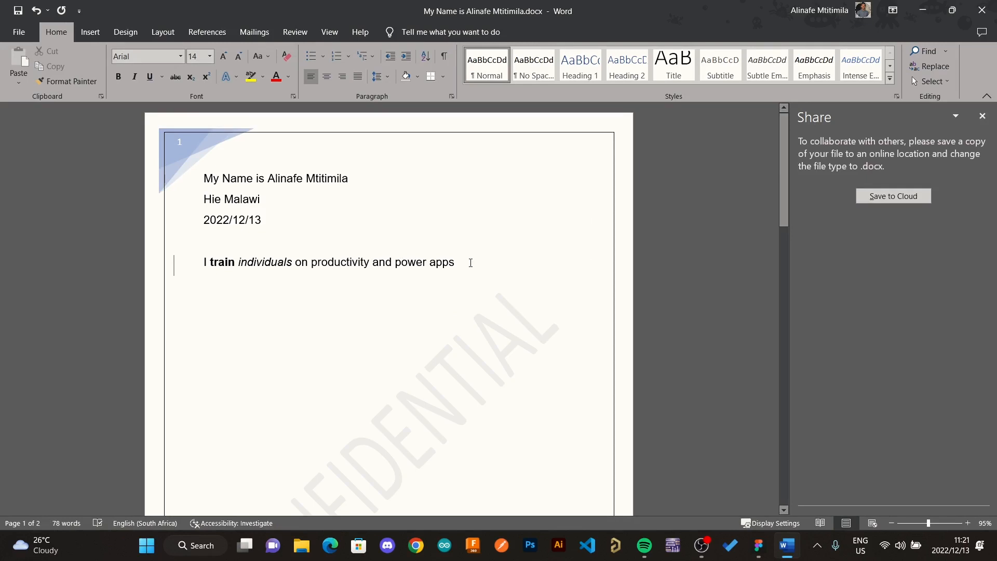
{"action": "left_click_drag", "start_coordinate": [471, 263], "coordinate": [199, 267]}
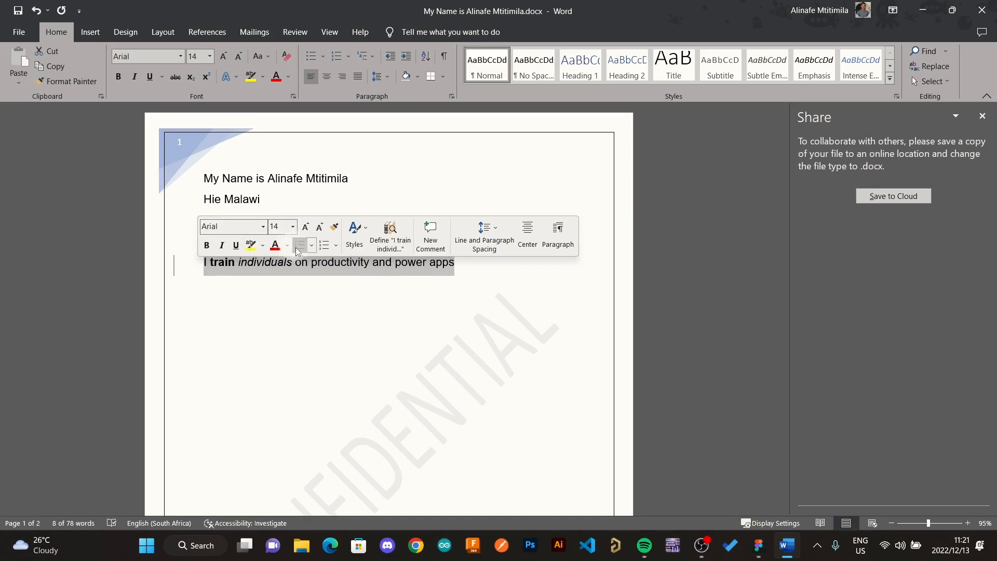
{"action": "left_click", "coordinate": [264, 227]}
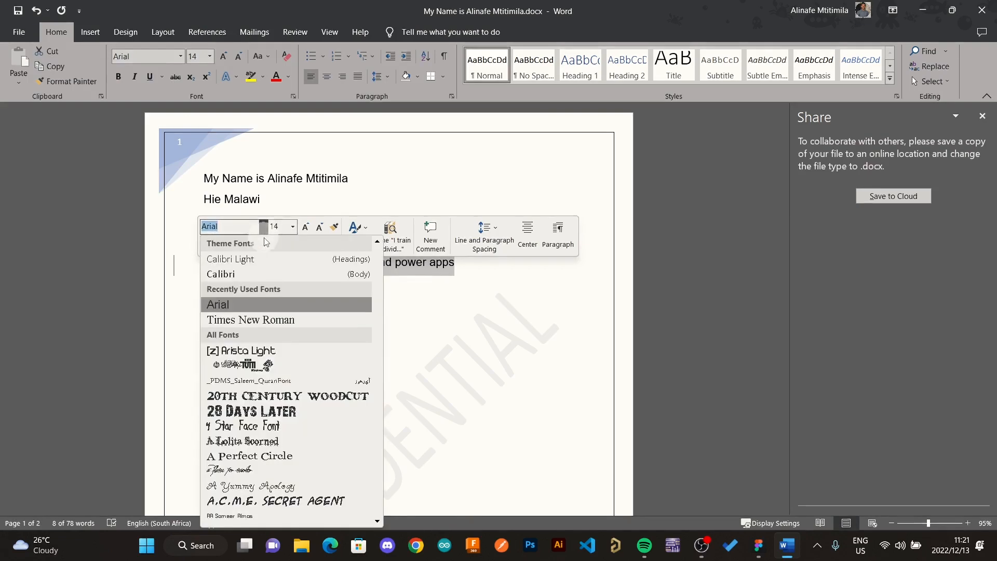
{"action": "left_click", "coordinate": [260, 325]}
{"action": "left_click", "coordinate": [263, 311]}
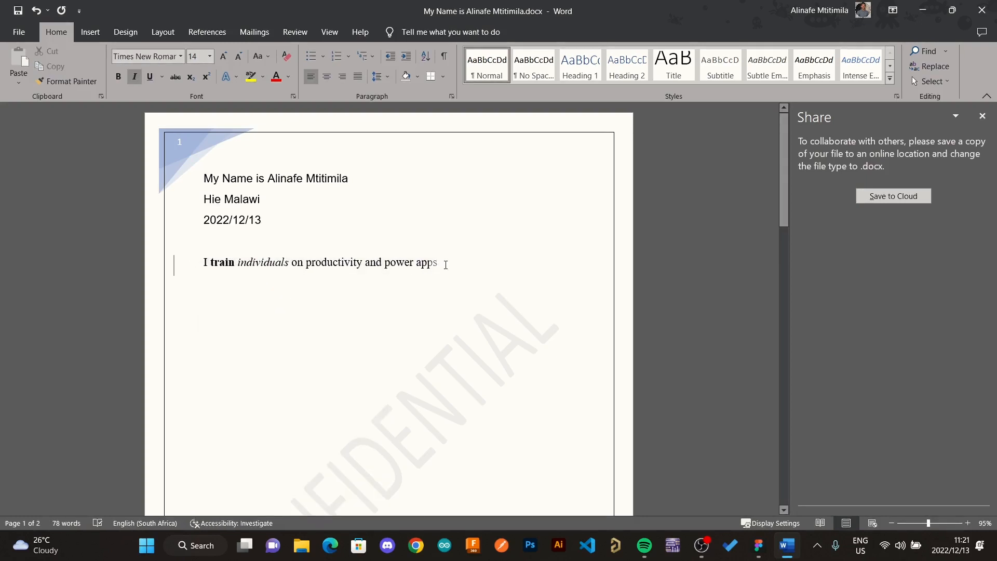
- Highlight the word "productivity" in yellow
{"action": "mouse_move", "coordinate": [436, 262]}
{"action": "left_click_drag", "start_coordinate": [306, 263], "coordinate": [352, 265]}
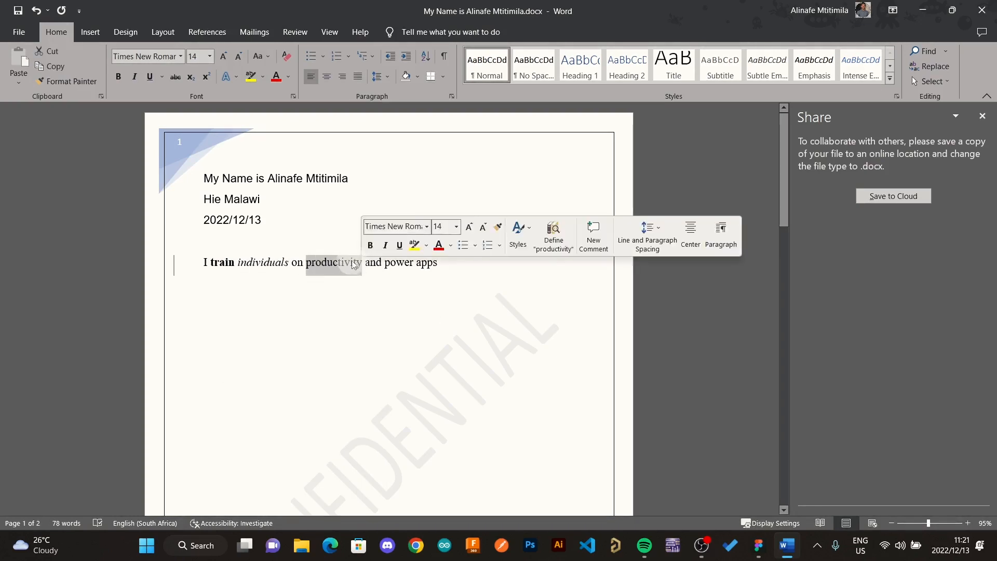
{"action": "left_click", "coordinate": [263, 77]}
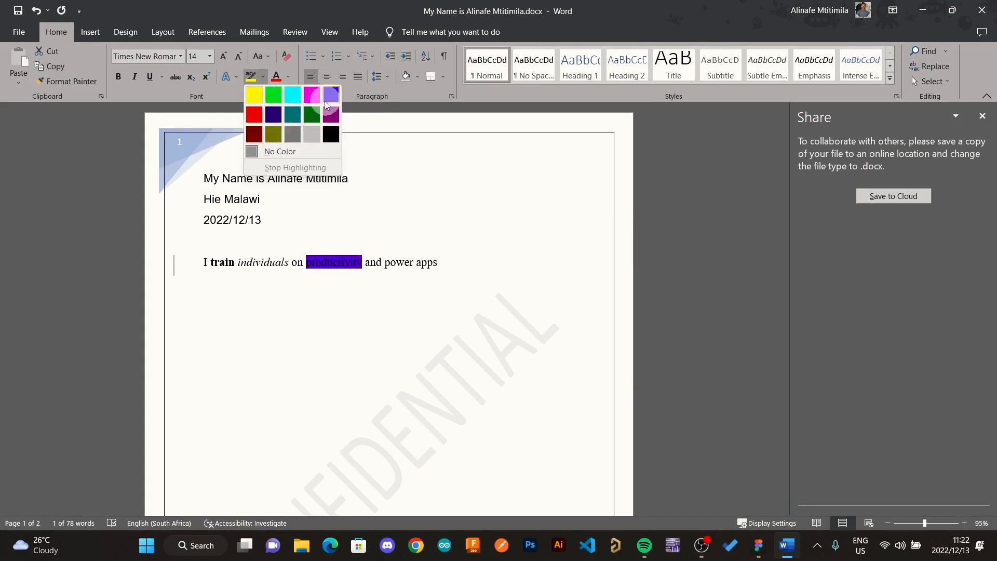
{"action": "left_click", "coordinate": [254, 95]}
{"action": "left_click", "coordinate": [405, 318]}
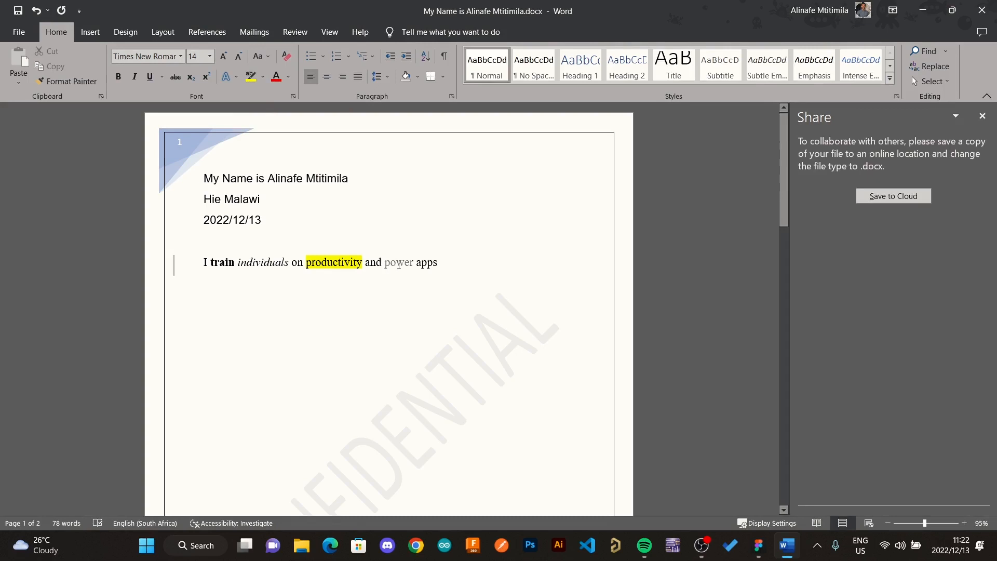
- Change the font color of the word "power" to a light orange theme color
{"action": "mouse_move", "coordinate": [397, 266]}
{"action": "left_mouse_down"}
{"action": "mouse_move", "coordinate": [383, 265]}
{"action": "mouse_move", "coordinate": [413, 269]}
{"action": "left_mouse_up"}
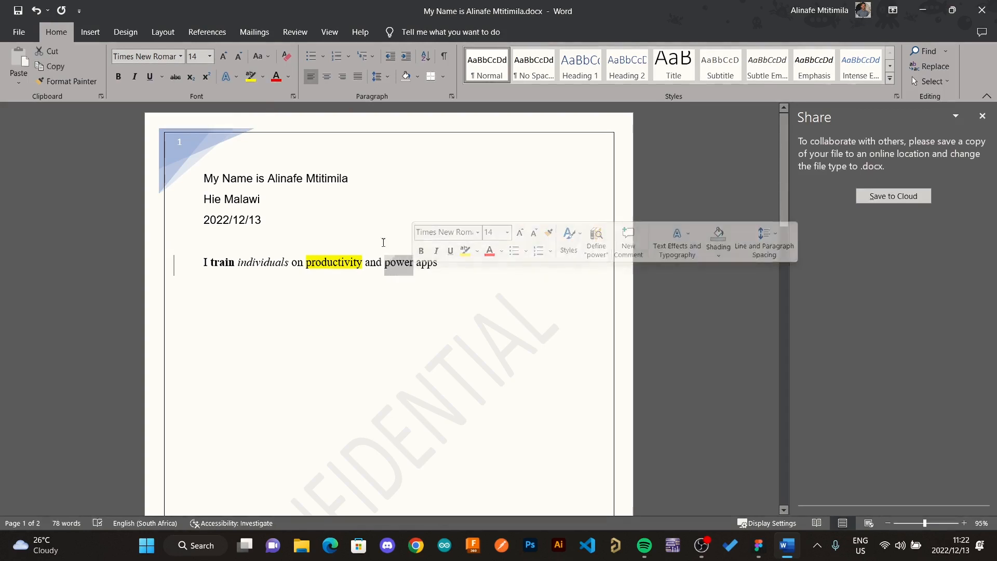
{"action": "left_click", "coordinate": [288, 77]}
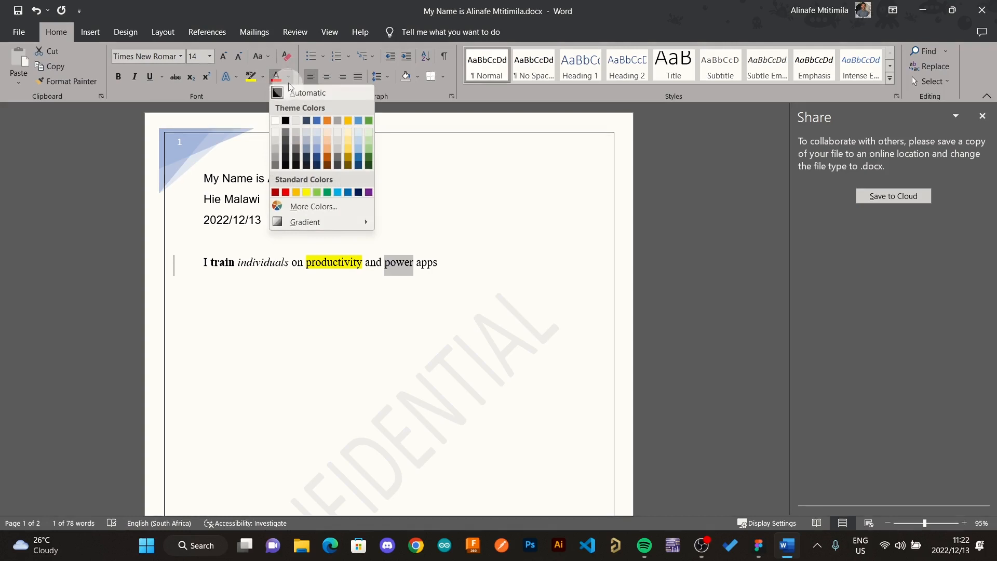
{"action": "left_click", "coordinate": [329, 150]}
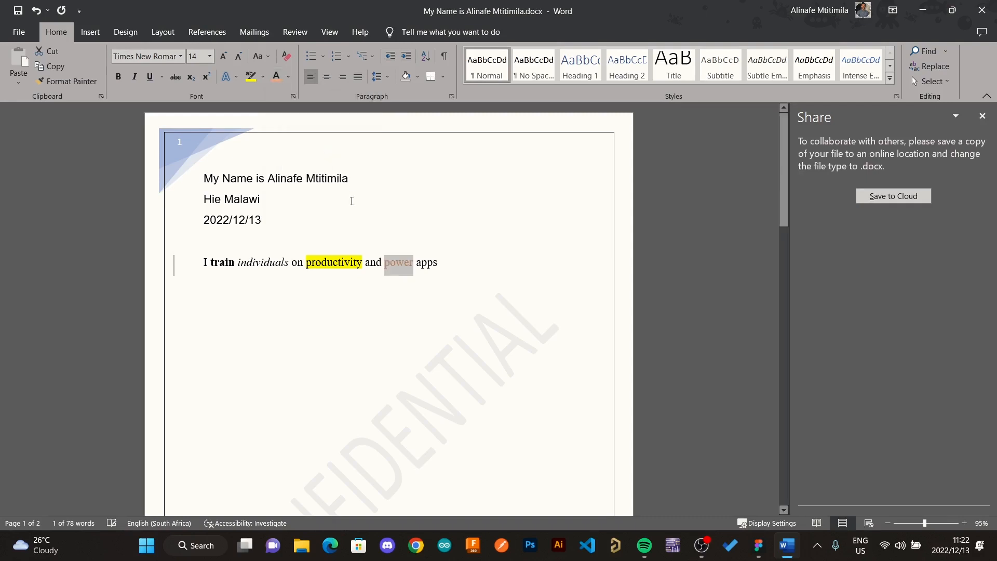
- Set the font size of the whole sentence about training individuals to 36
{"action": "left_click", "coordinate": [450, 261]}
{"action": "left_click_drag", "start_coordinate": [448, 261], "coordinate": [204, 258]}
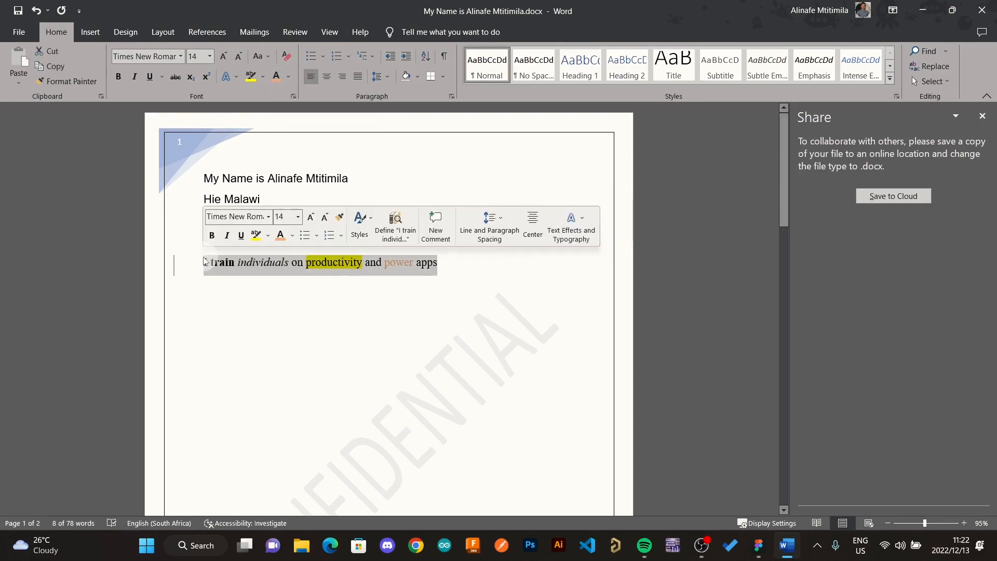
{"action": "left_click", "coordinate": [298, 219]}
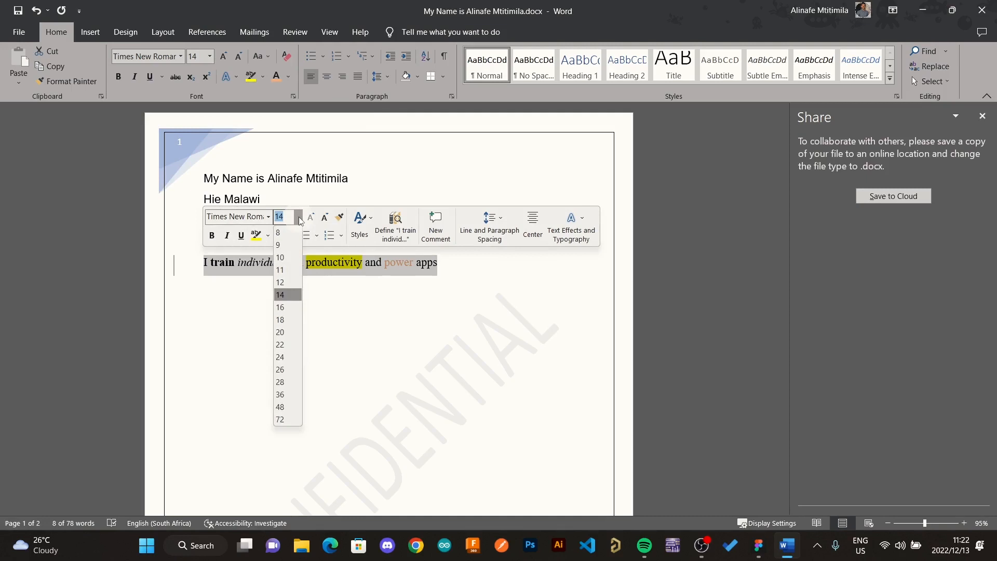
{"action": "left_click", "coordinate": [281, 394]}
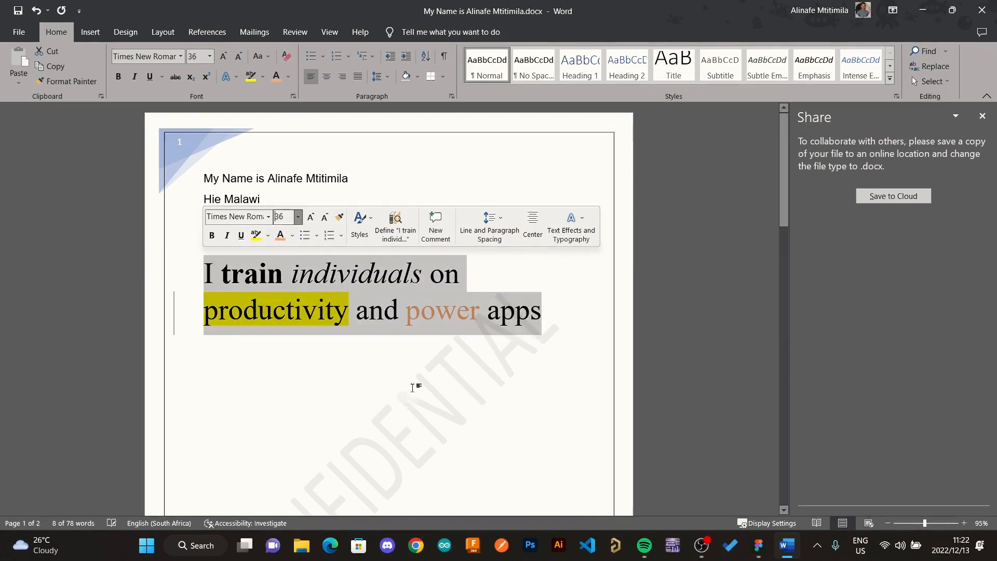
{"action": "left_click", "coordinate": [531, 309]}
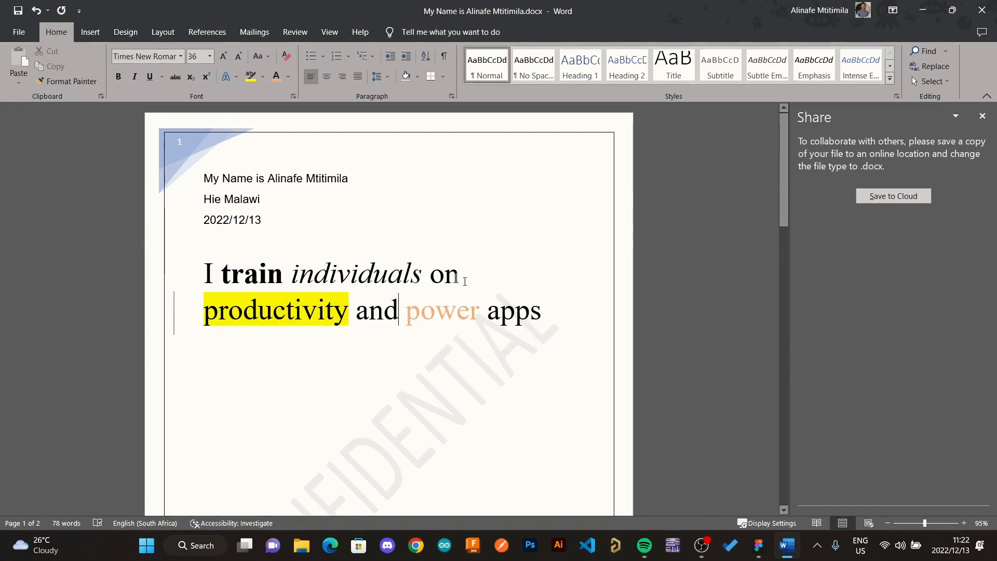
- Add a new line after "power apps" and enter "I live in blantyre"
{"action": "left_click", "coordinate": [540, 315]}
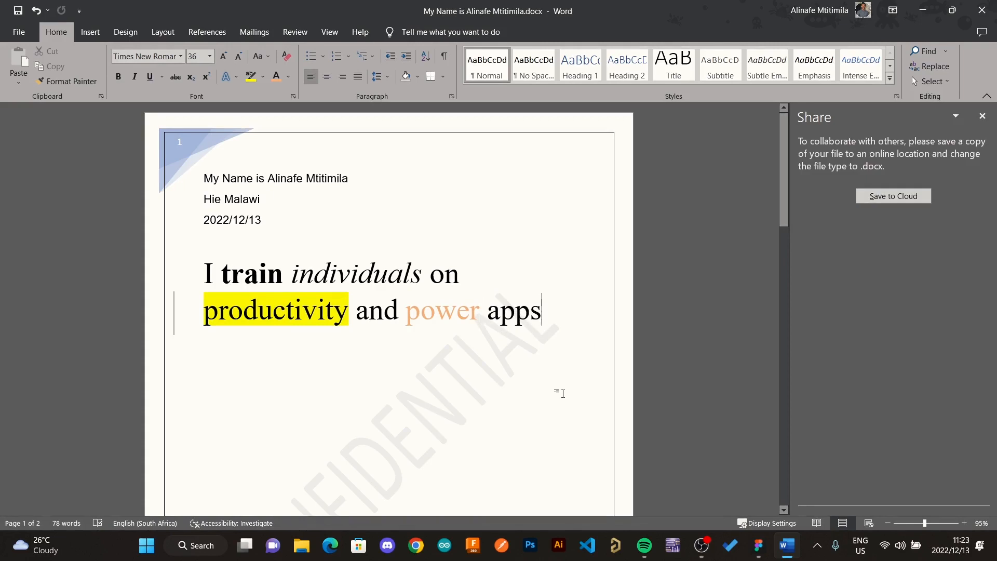
{"action": "key", "text": "Return"}
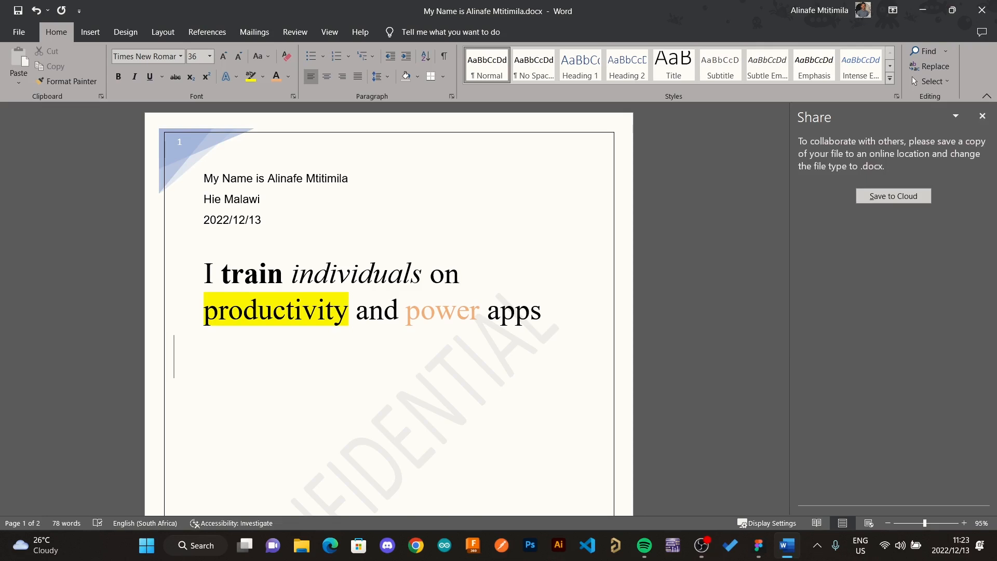
{"action": "type", "text": "I live in blantyre"}
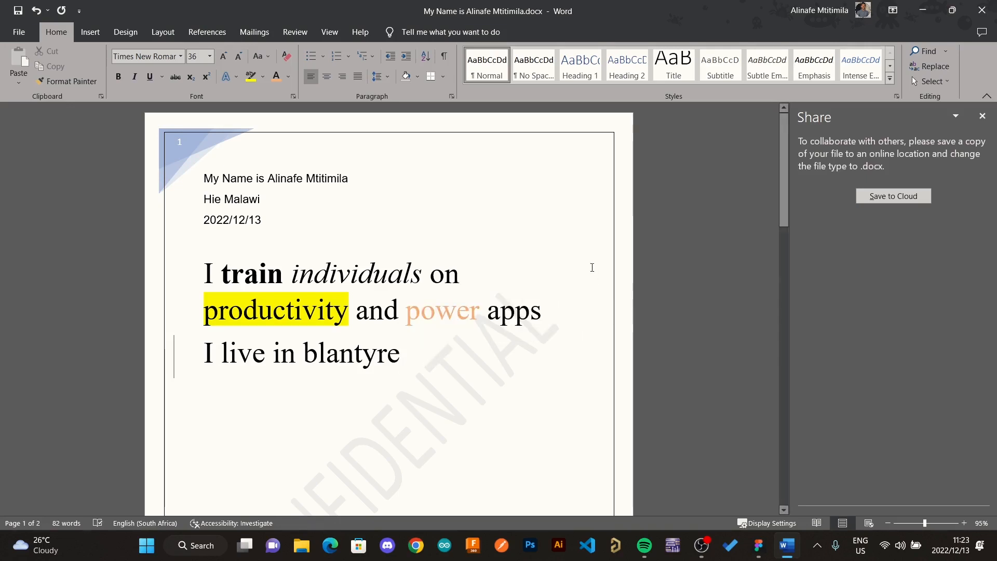
- Close the Share pane, search the document for "blantyre" and go to the match in the line "I live in blantyre"
{"action": "left_click", "coordinate": [982, 116]}
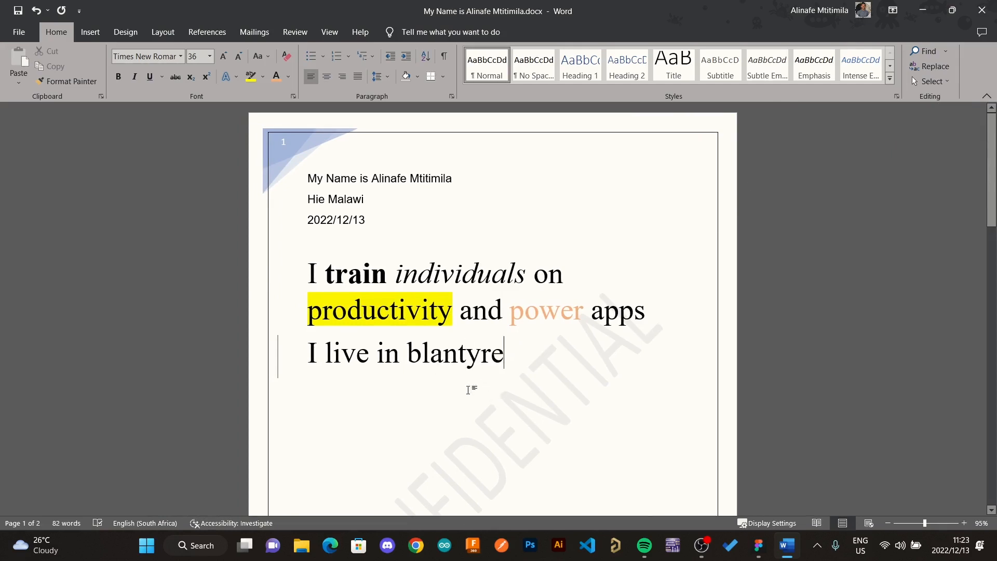
{"action": "left_click", "coordinate": [924, 52]}
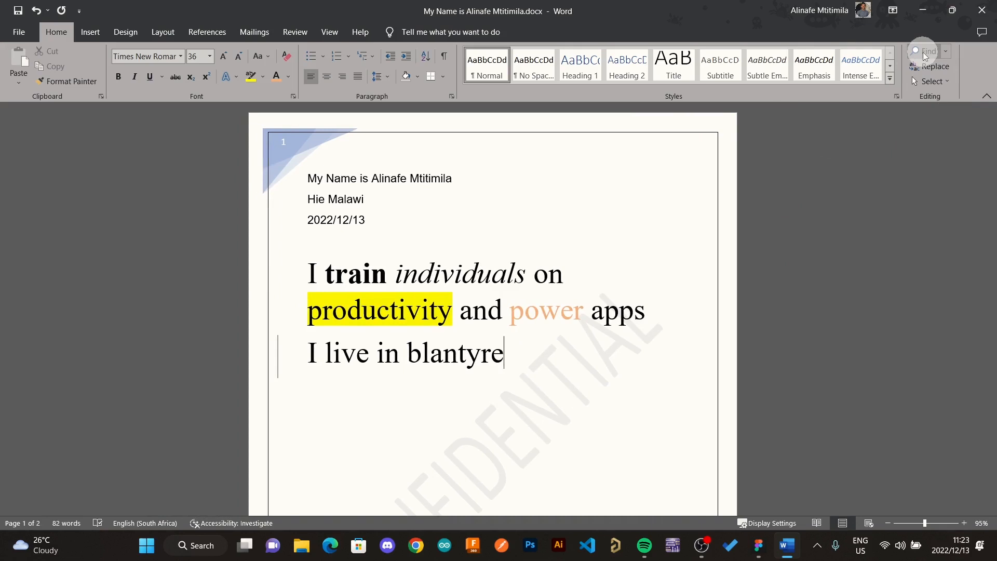
{"action": "left_click", "coordinate": [924, 55]}
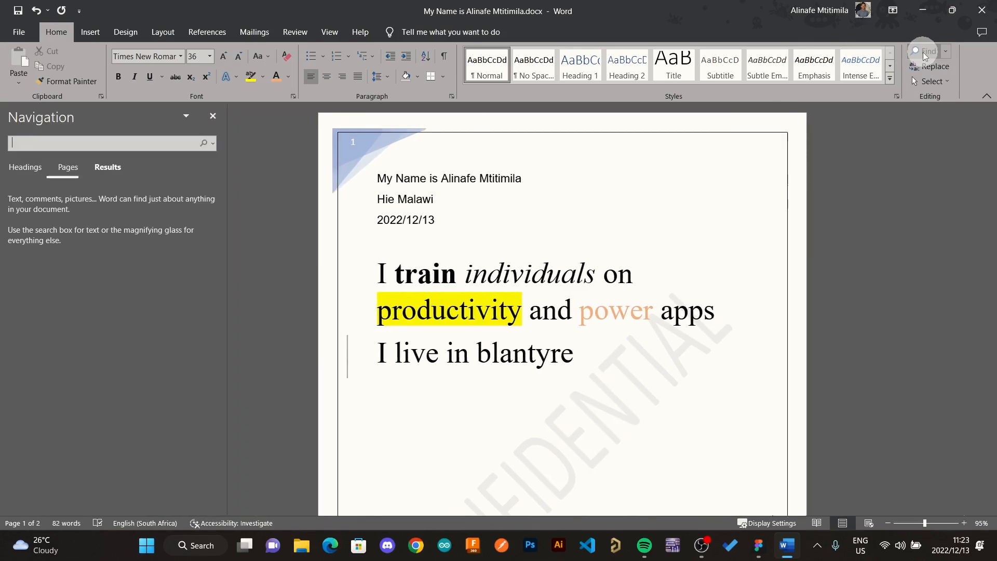
{"action": "left_click", "coordinate": [44, 141]}
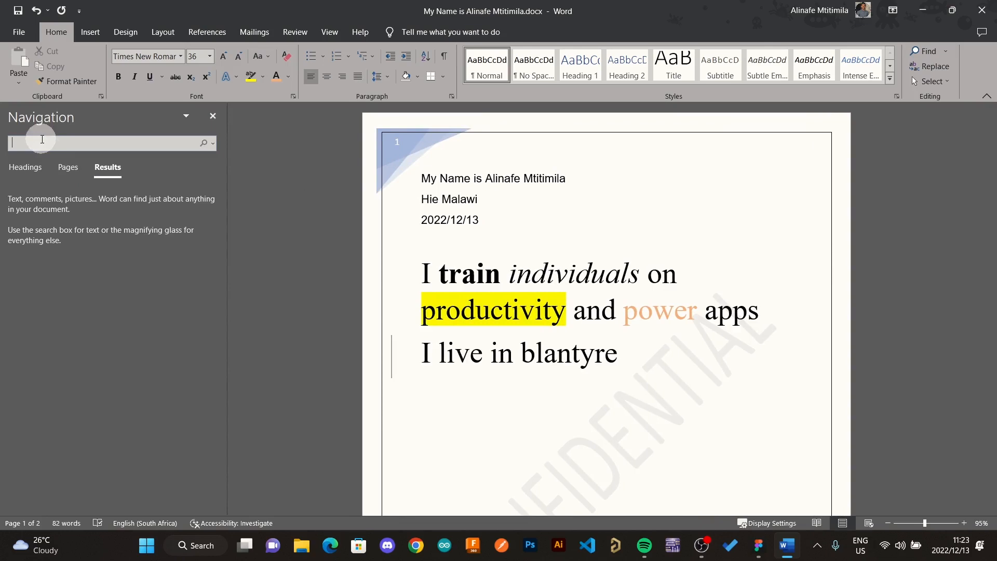
{"action": "type", "text": "bla"}
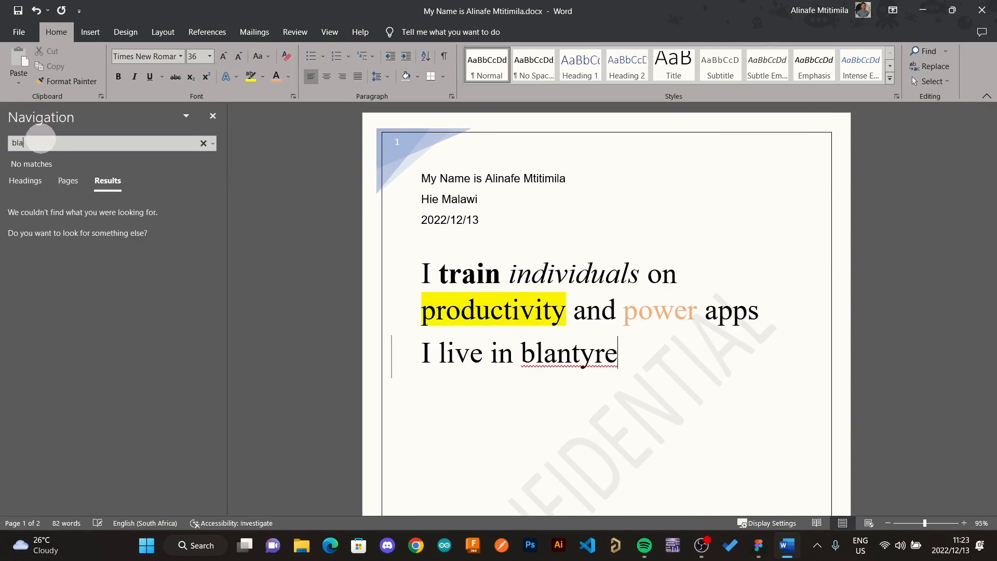
{"action": "type", "text": "n"}
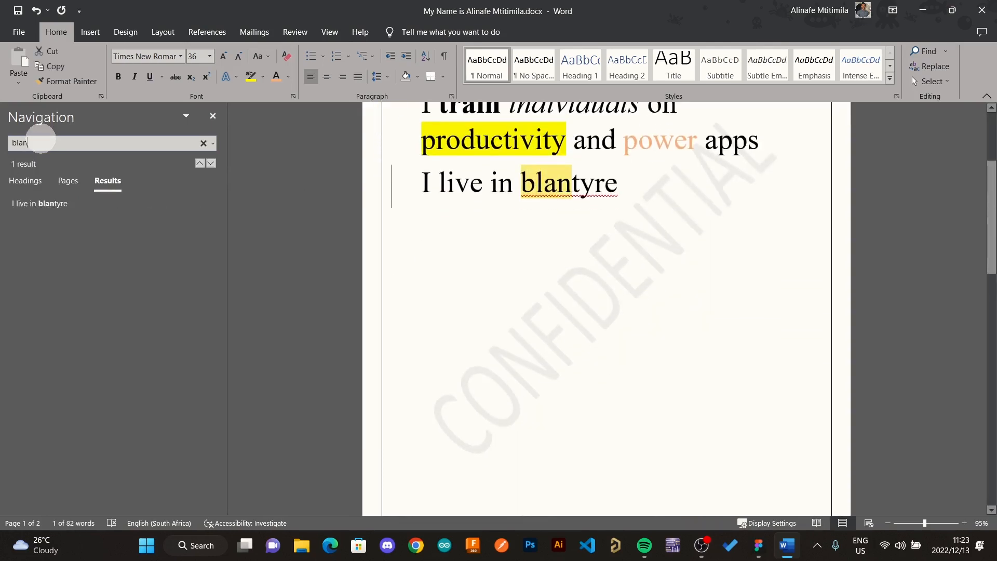
{"action": "type", "text": "tyre"}
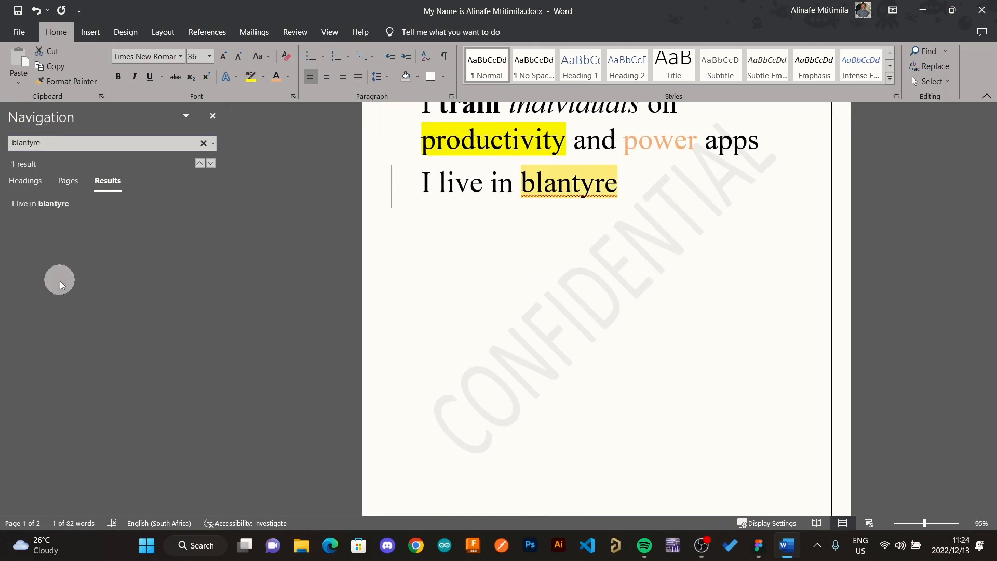
{"action": "left_click", "coordinate": [30, 207]}
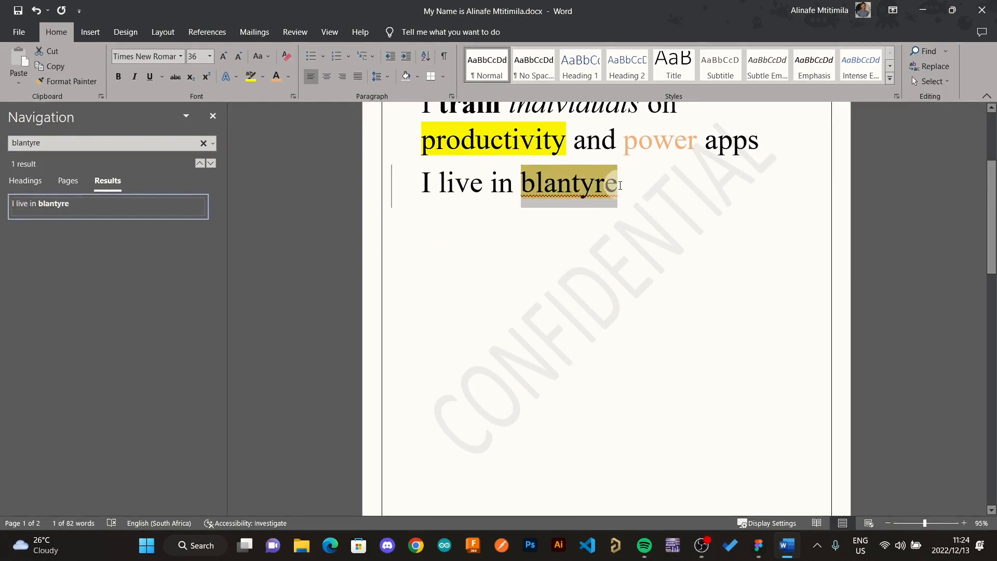
- Correct the misspelled word "blantyre" to the suggested spelling "Blantyre" and clear the document search
{"action": "right_click", "coordinate": [587, 192]}
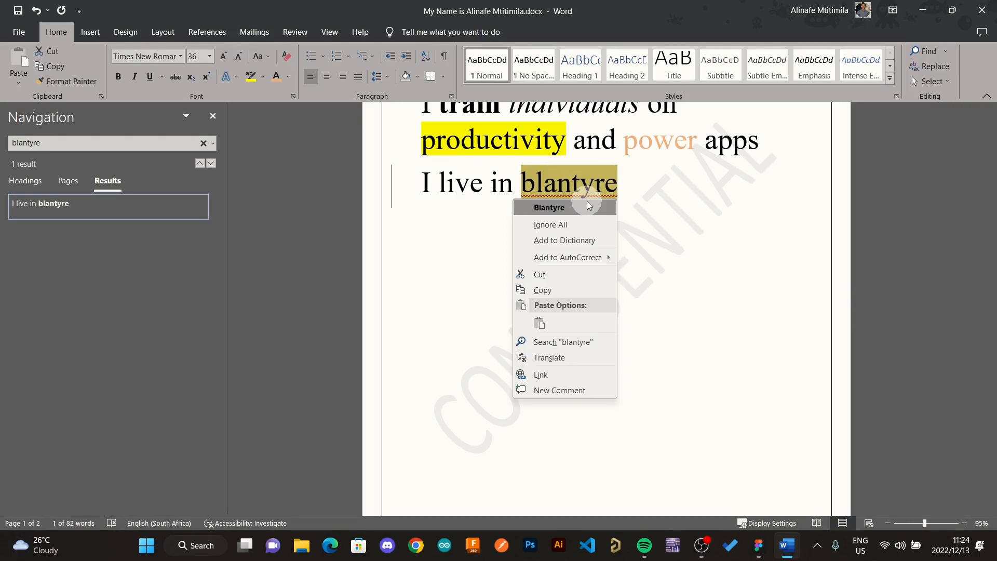
{"action": "left_click", "coordinate": [588, 205]}
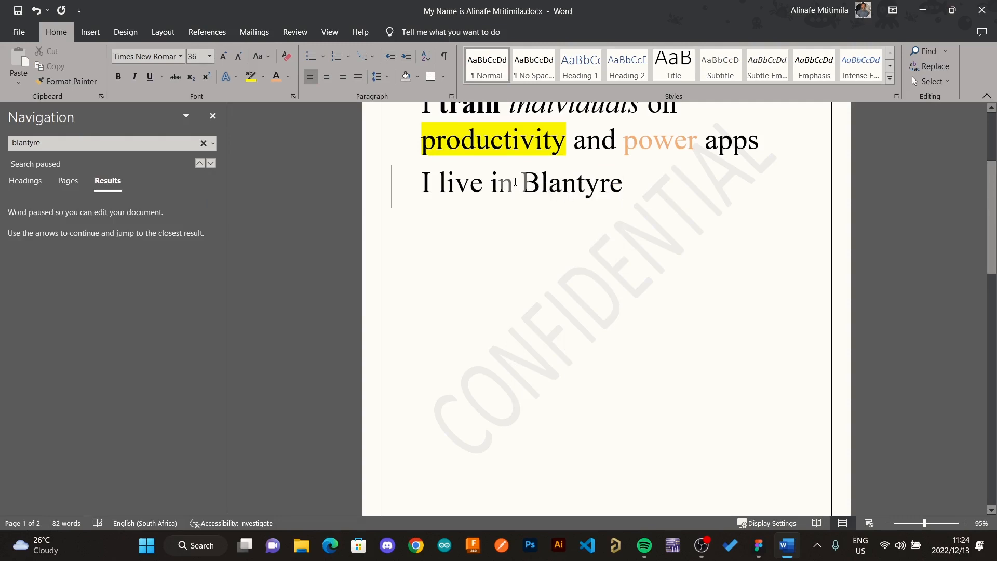
{"action": "left_click", "coordinate": [203, 144]}
- Find "blantyre" and replace it with "Lilongwe", moving the Find and Replace dialog off the text and closing it when done
{"action": "left_click", "coordinate": [937, 68]}
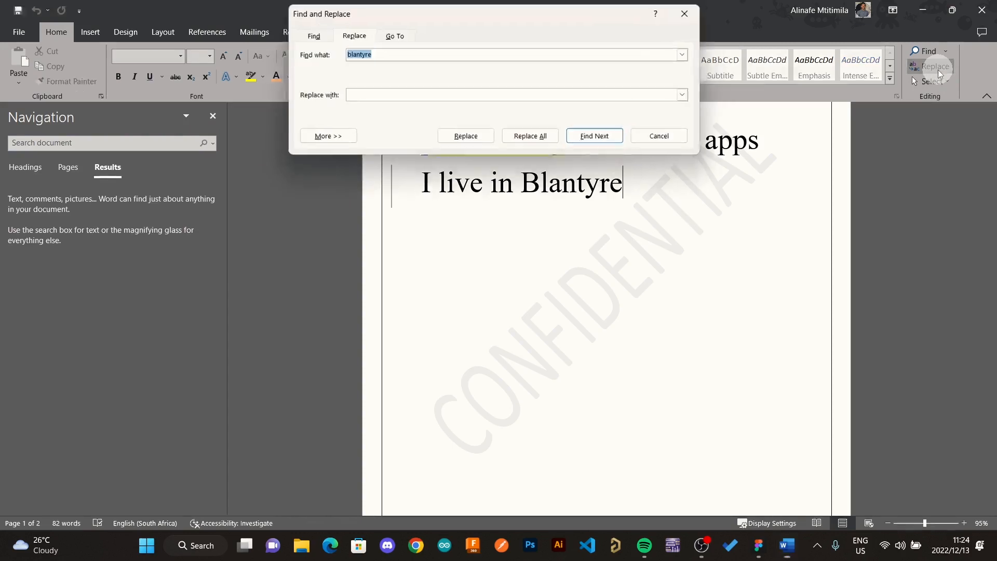
{"action": "left_click_drag", "start_coordinate": [426, 20], "coordinate": [477, 260]}
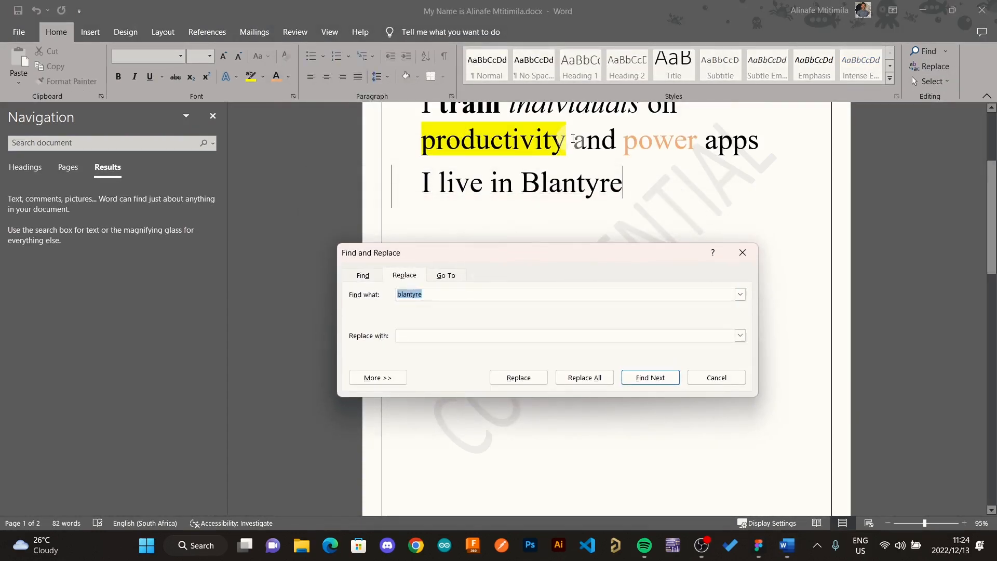
{"action": "left_click", "coordinate": [422, 335]}
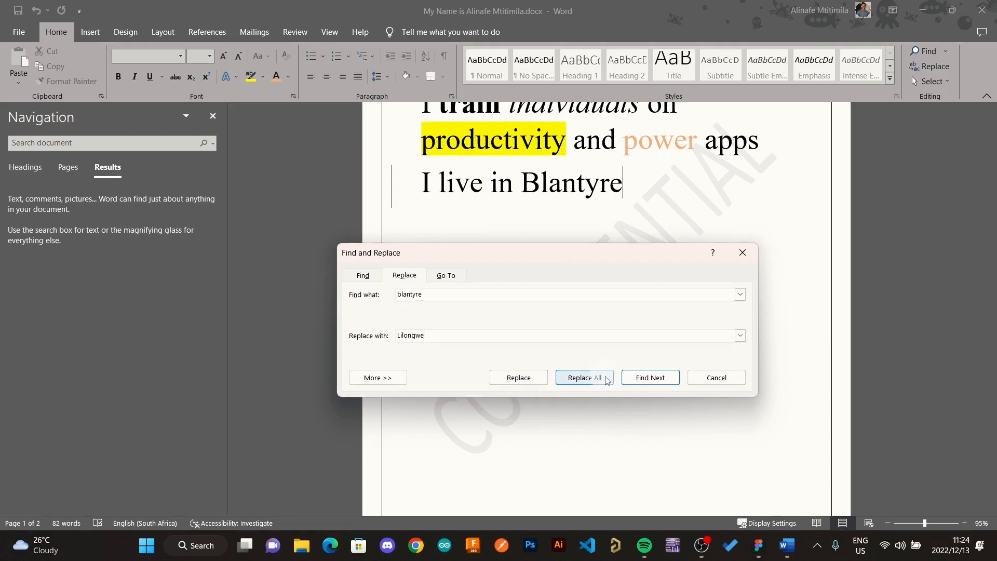
{"action": "left_click", "coordinate": [518, 377]}
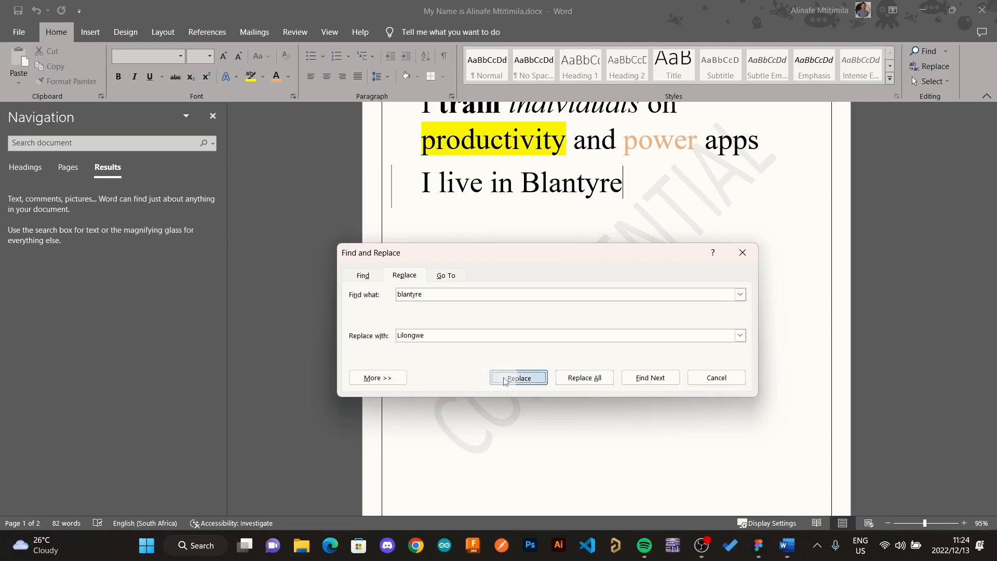
{"action": "left_click", "coordinate": [505, 382]}
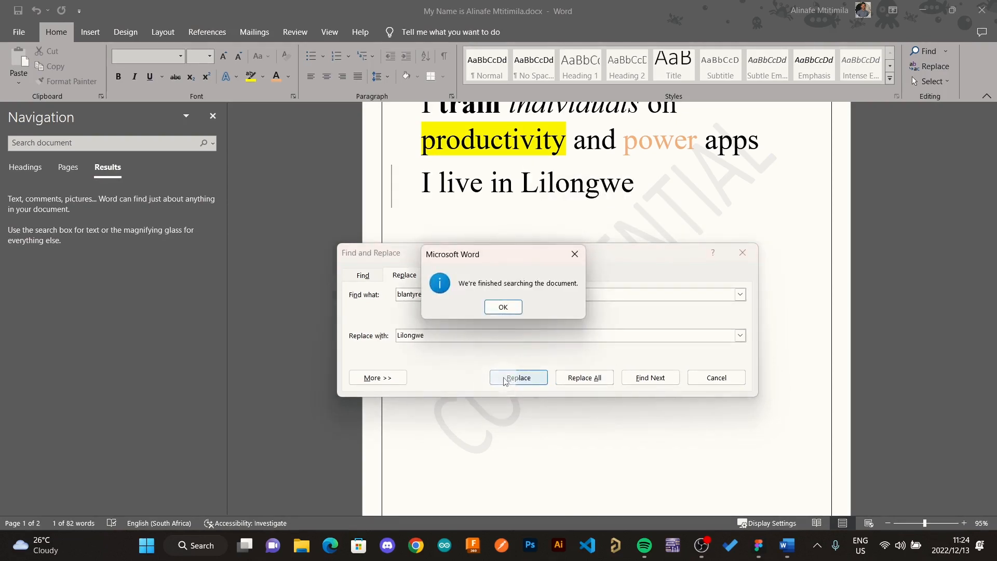
{"action": "left_click", "coordinate": [495, 309]}
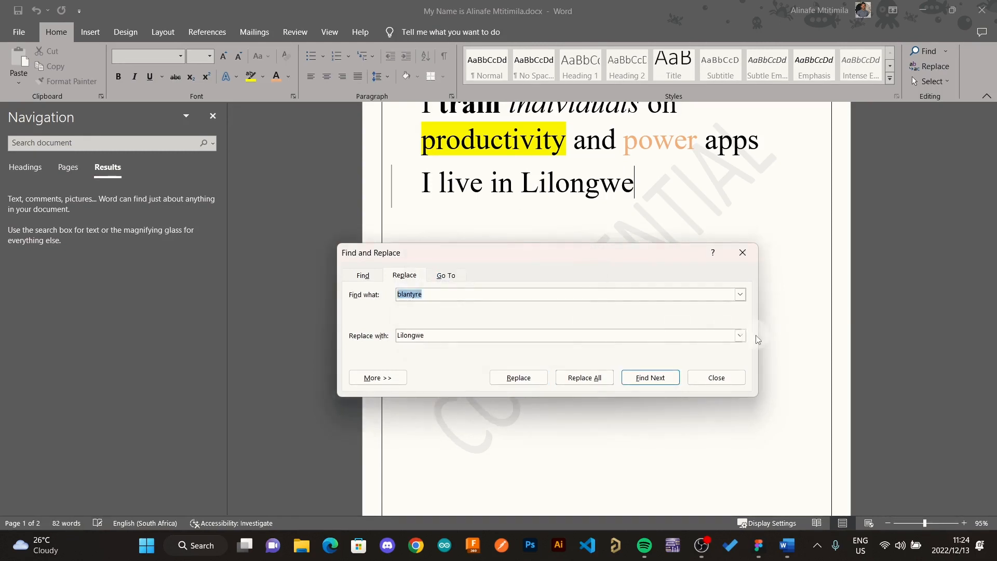
{"action": "left_click", "coordinate": [742, 253]}
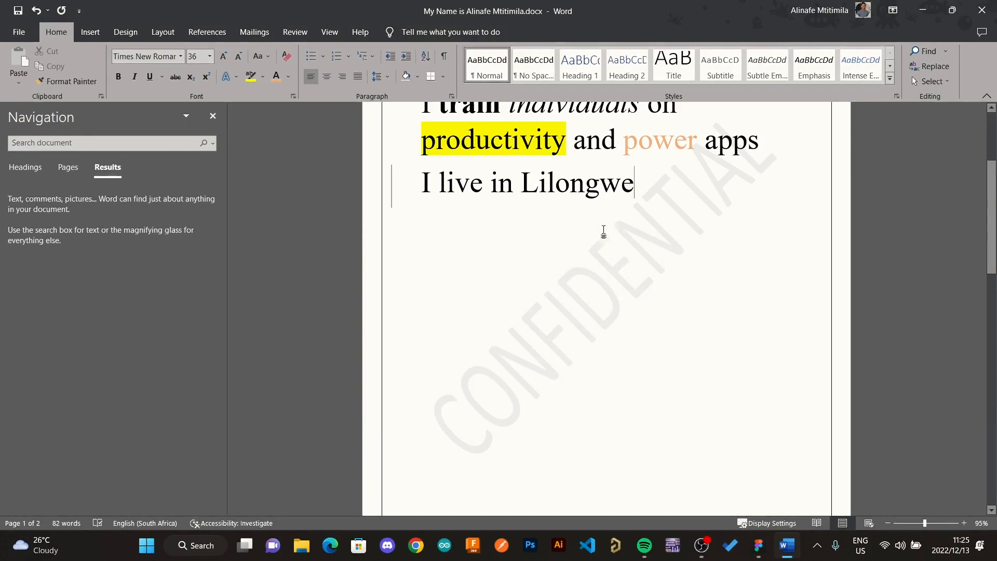
- Place the cursor at the start of the sentence about training individuals
{"action": "scroll", "coordinate": [569, 301], "scroll_direction": "up", "scroll_amount": 3}
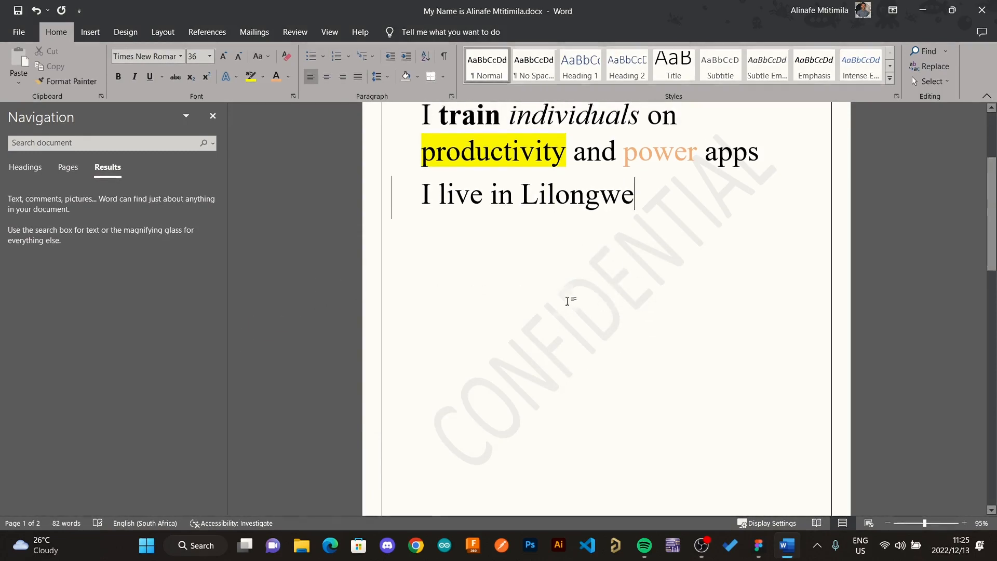
{"action": "scroll", "coordinate": [569, 304], "scroll_direction": "up", "scroll_amount": 2}
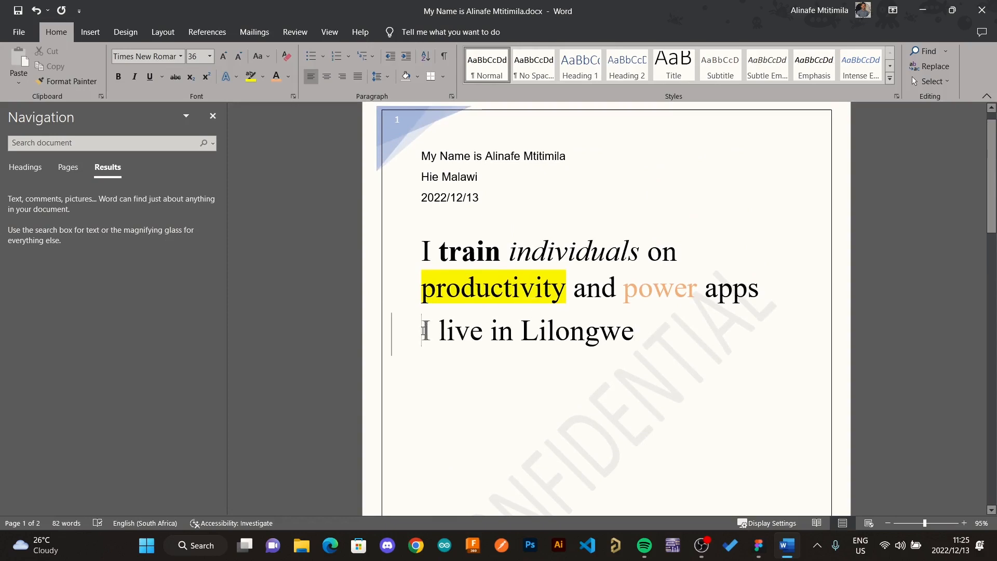
{"action": "left_click", "coordinate": [421, 255]}
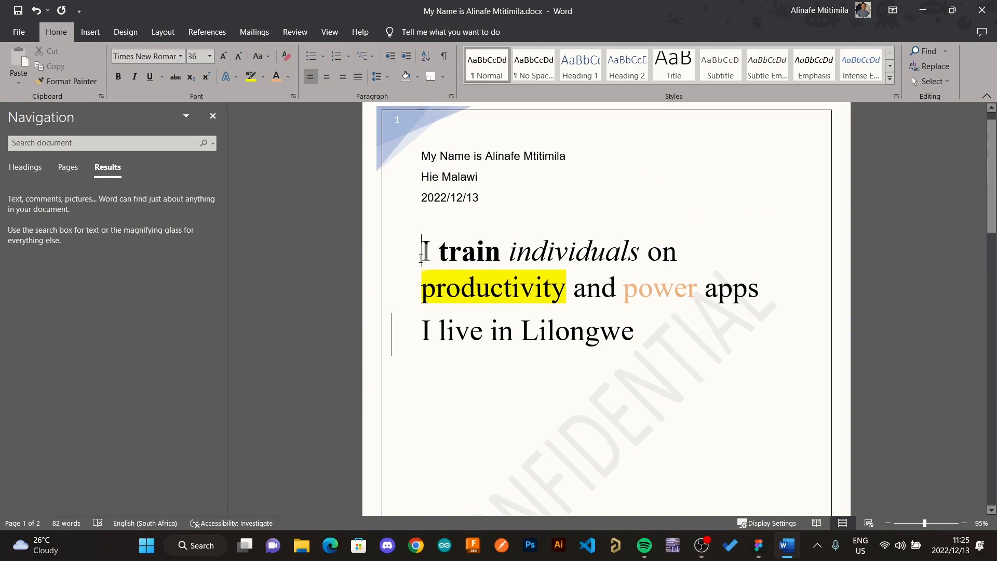